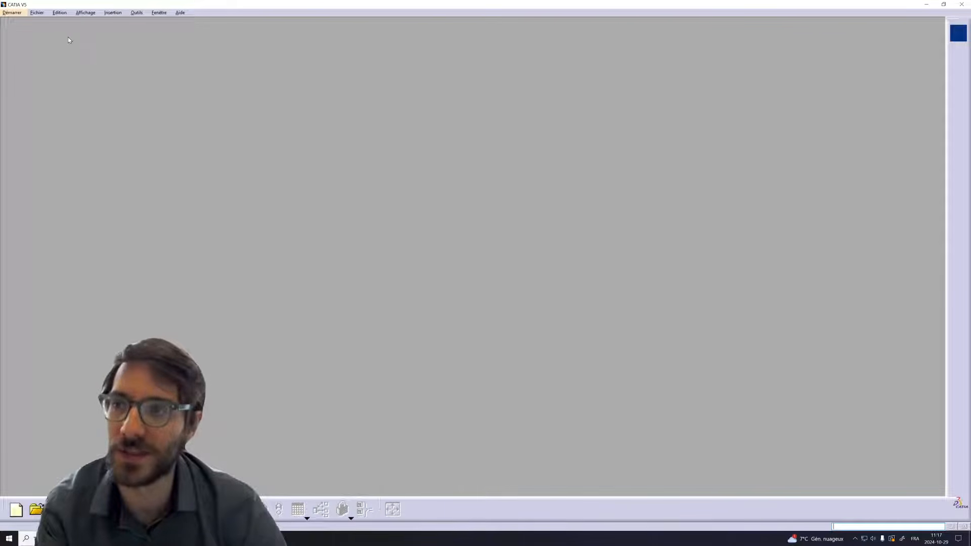
{"action": "left_click", "coordinate": [11, 12]}
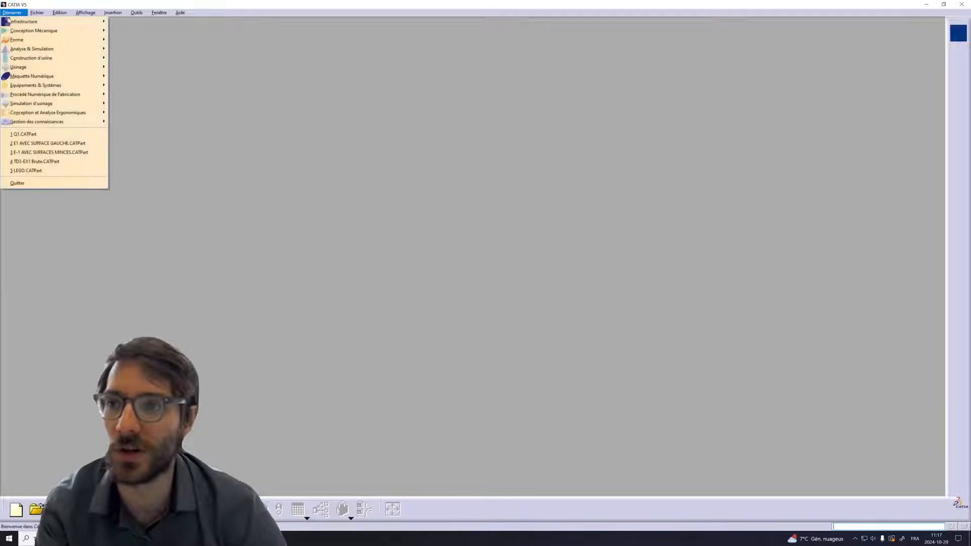
{"action": "mouse_move", "coordinate": [21, 32]}
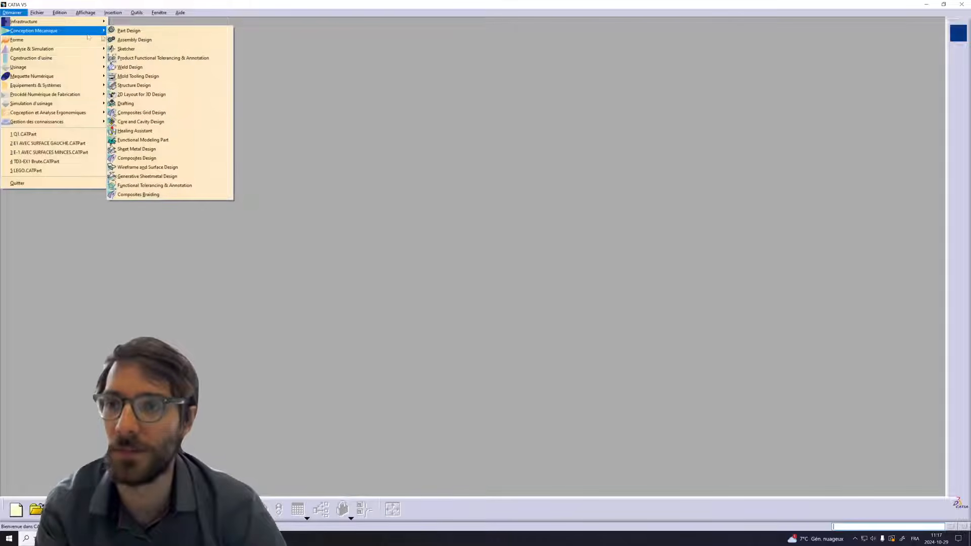
{"action": "left_click", "coordinate": [152, 39]}
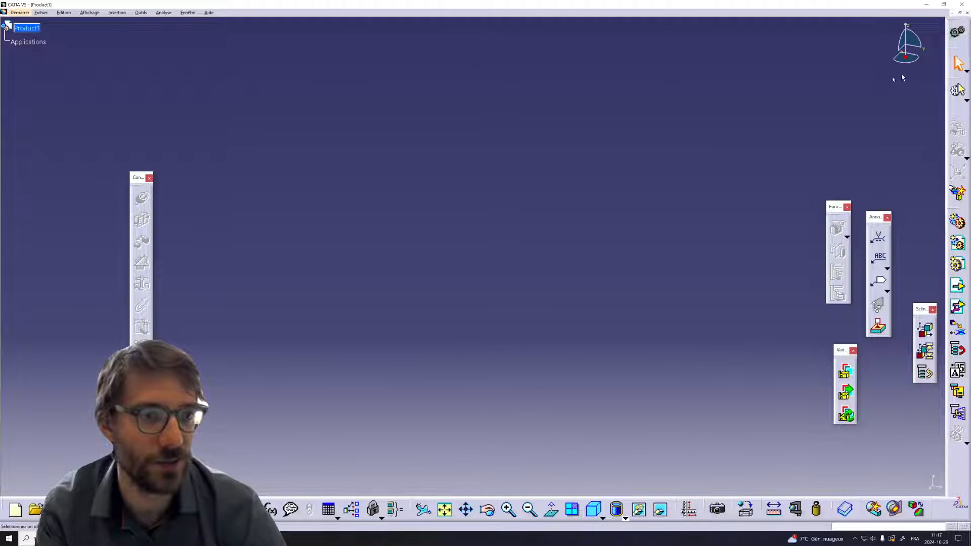
{"action": "left_click", "coordinate": [967, 13]}
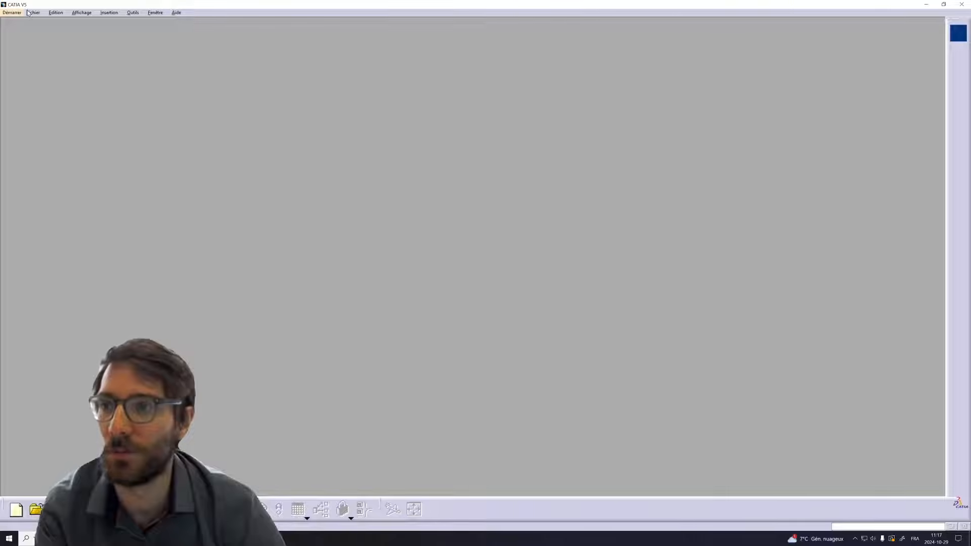
Create a new Part Design part named Demo with hybrid design enabled.
{"action": "left_click", "coordinate": [12, 13]}
{"action": "mouse_move", "coordinate": [28, 31]}
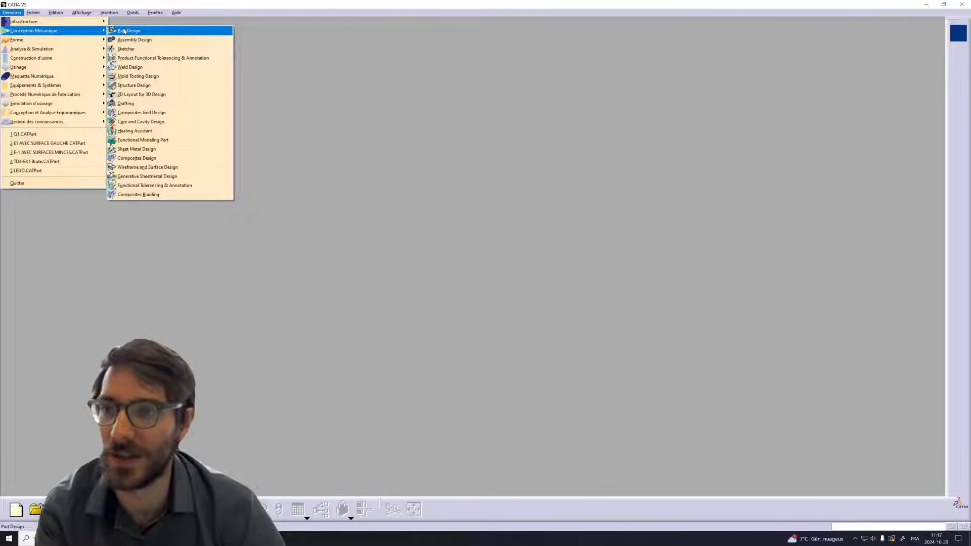
{"action": "left_click", "coordinate": [123, 31]}
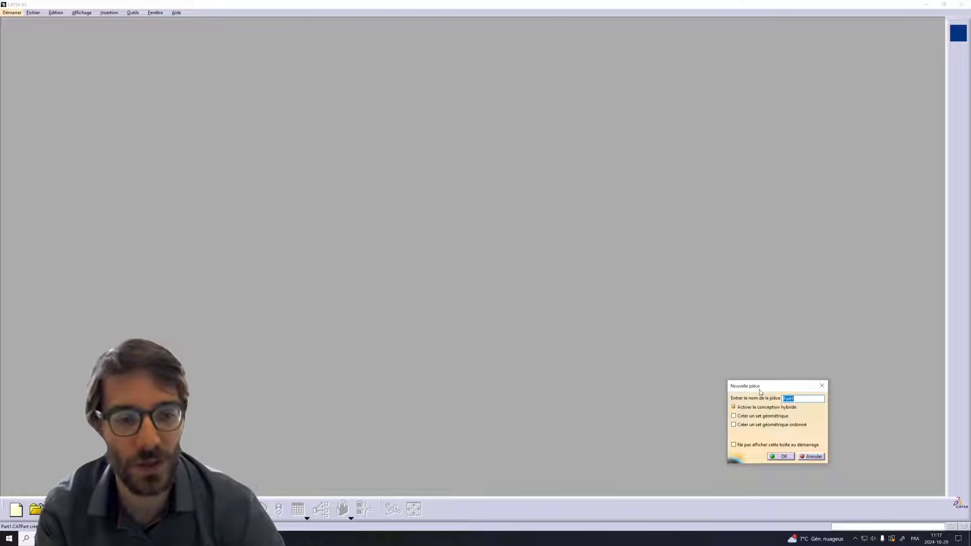
{"action": "left_click_drag", "start_coordinate": [756, 387], "coordinate": [479, 115]}
{"action": "type", "text": "Dem"}
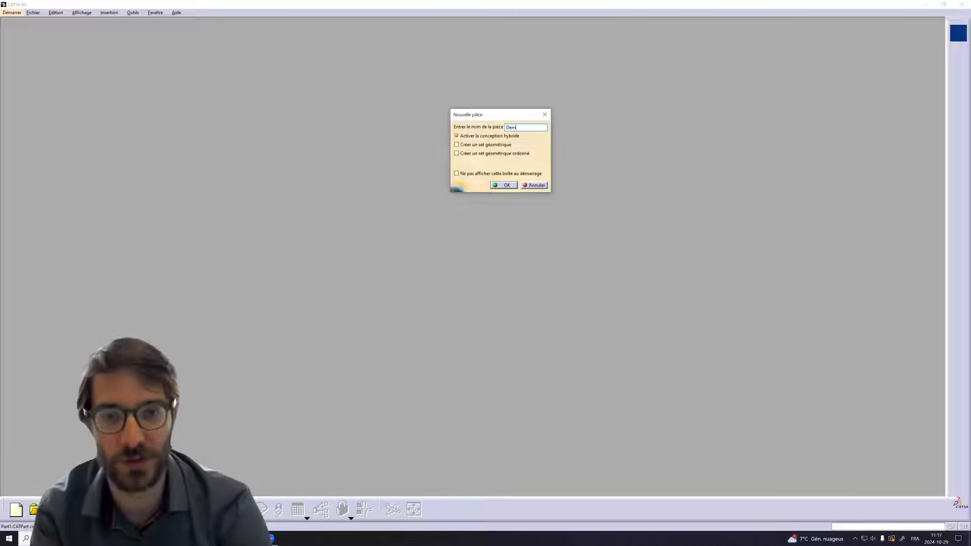
{"action": "key", "text": "Return"}
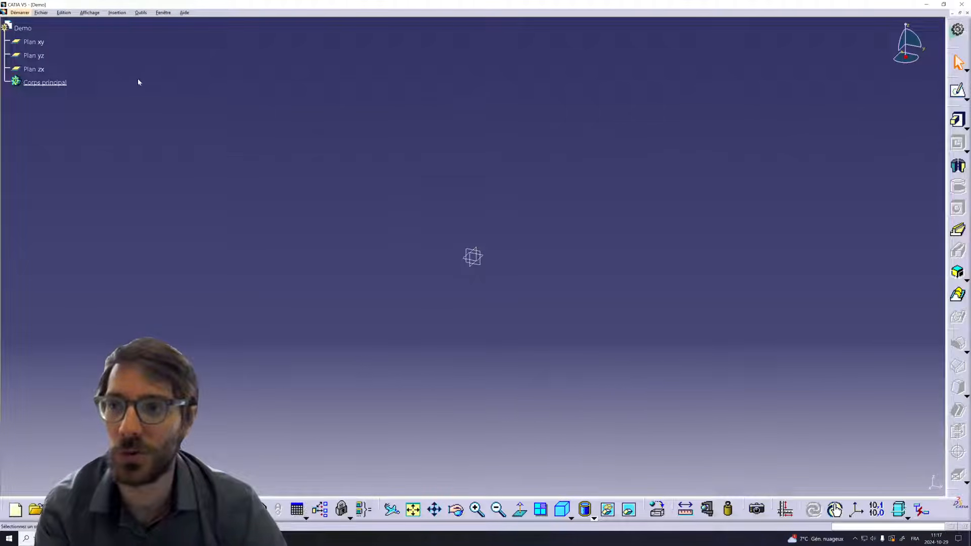
Start saving the part under a new name, widen the save dialog and its folder list, and choose network drive Y: as the location.
{"action": "left_click", "coordinate": [41, 13]}
{"action": "left_click", "coordinate": [74, 75]}
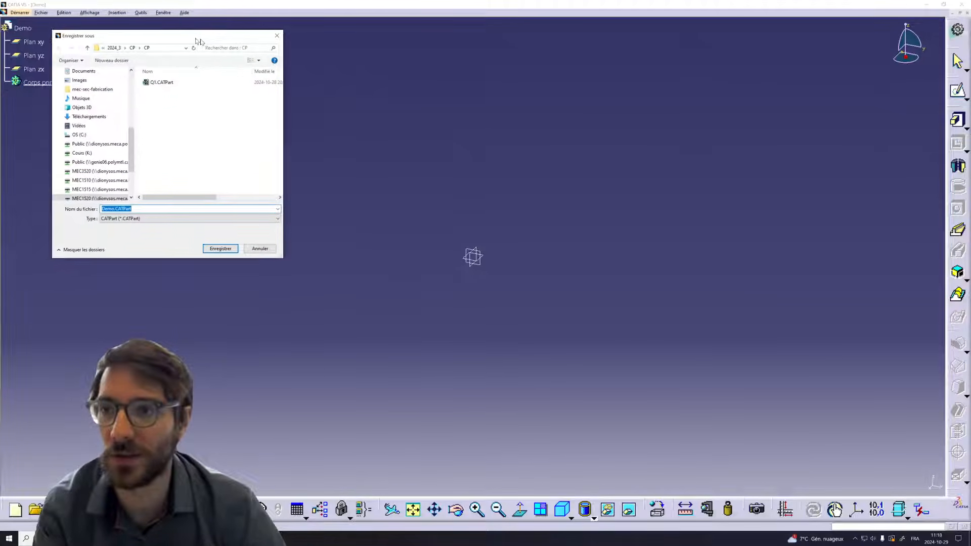
{"action": "scroll", "coordinate": [215, 181], "scroll_direction": "down", "scroll_amount": 3}
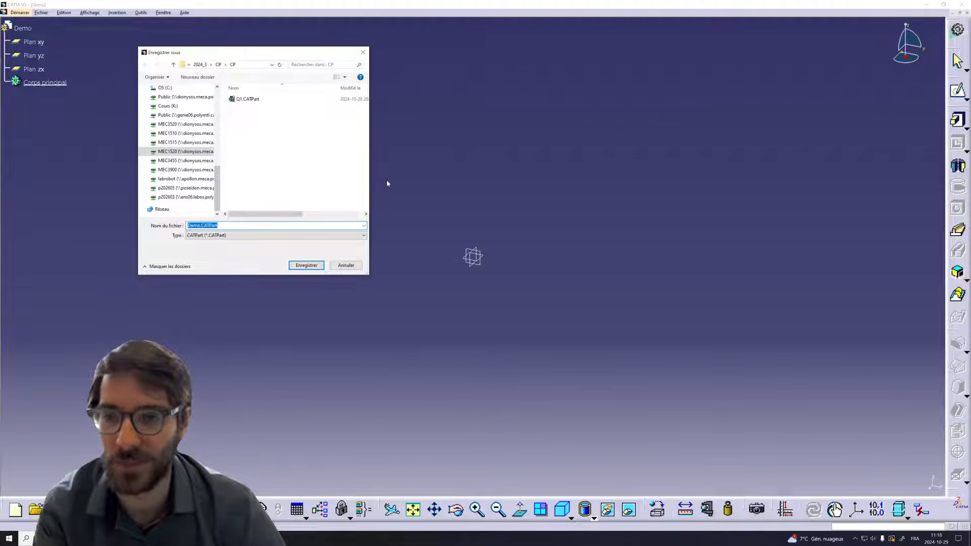
{"action": "left_click_drag", "start_coordinate": [369, 168], "coordinate": [548, 169]}
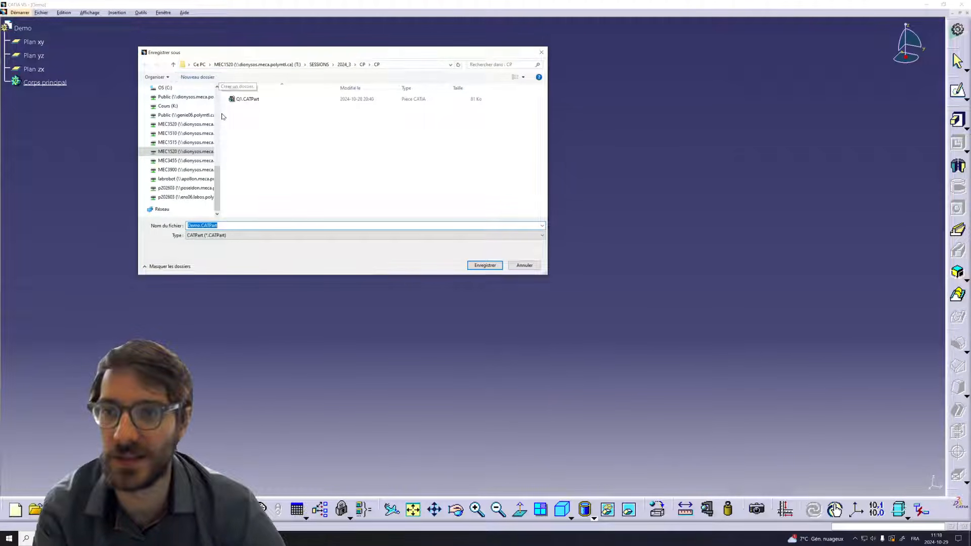
{"action": "left_click_drag", "start_coordinate": [219, 113], "coordinate": [313, 113]}
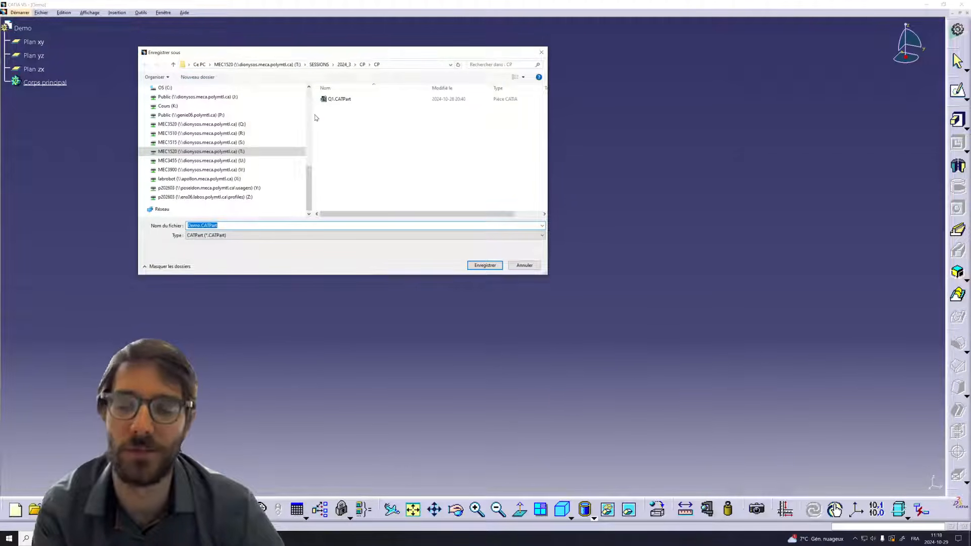
{"action": "left_click", "coordinate": [257, 189]}
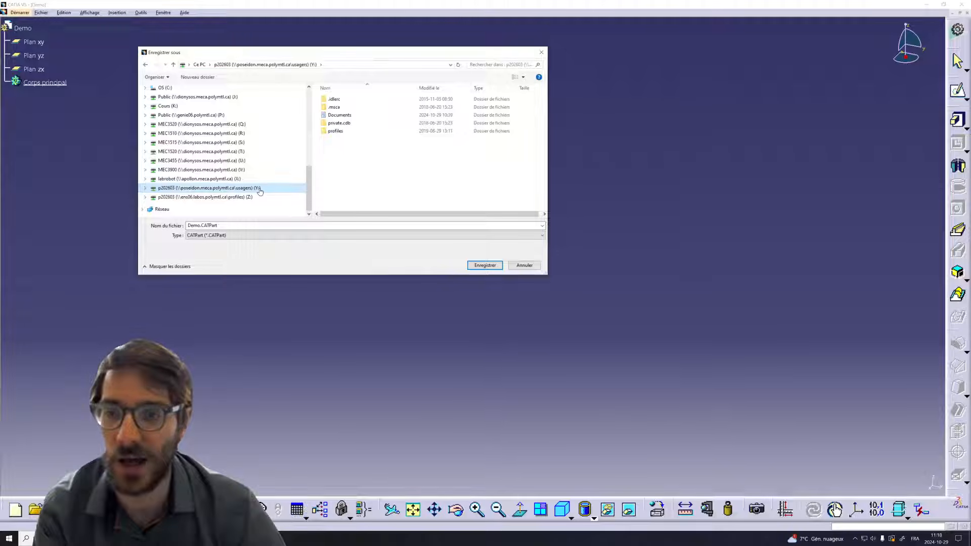
Set the file name to Q1-1234567.CATPart and save the part.
{"action": "left_click", "coordinate": [191, 225]}
{"action": "left_click", "coordinate": [190, 225]}
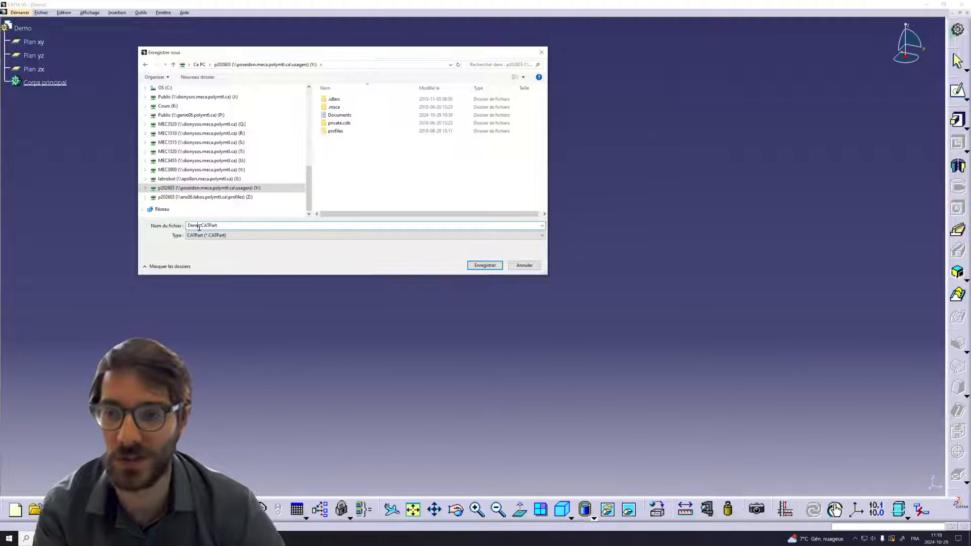
{"action": "key", "text": "shift+Home"}
{"action": "type", "text": "Q1-"}
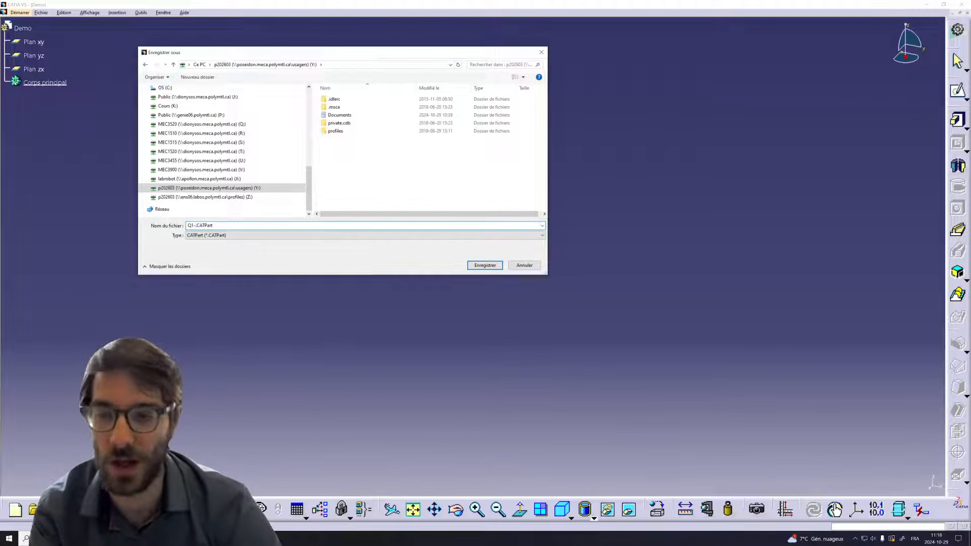
{"action": "type", "text": "1234567"}
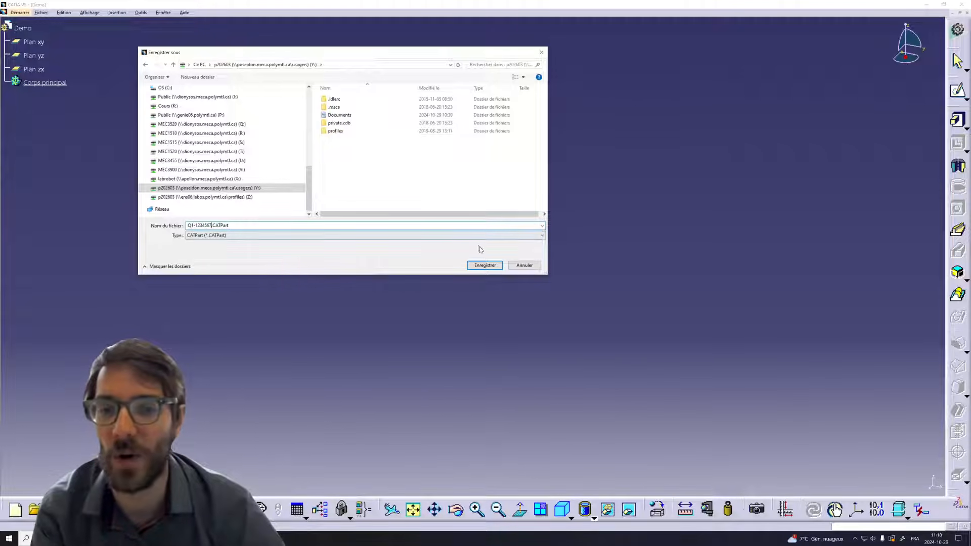
{"action": "left_click", "coordinate": [486, 266]}
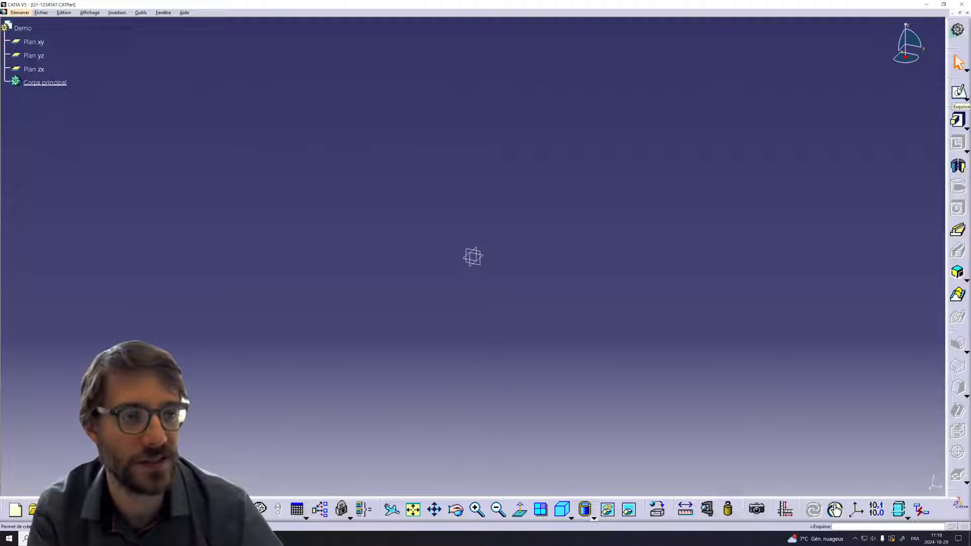
Detach the sketch, dress-up feature and transformation feature toolbars from their dock and close all three.
{"action": "left_click_drag", "start_coordinate": [956, 81], "coordinate": [837, 94]}
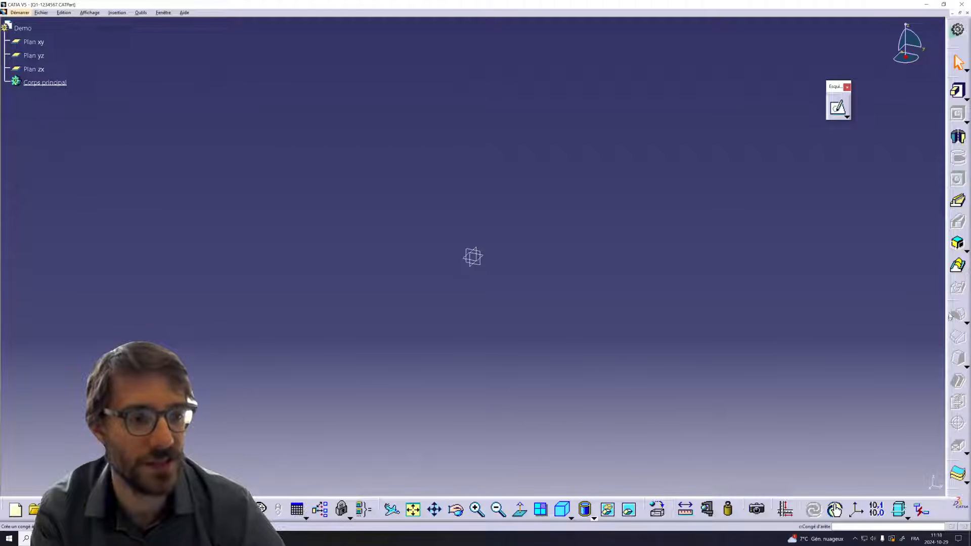
{"action": "left_click_drag", "start_coordinate": [955, 304], "coordinate": [713, 205]}
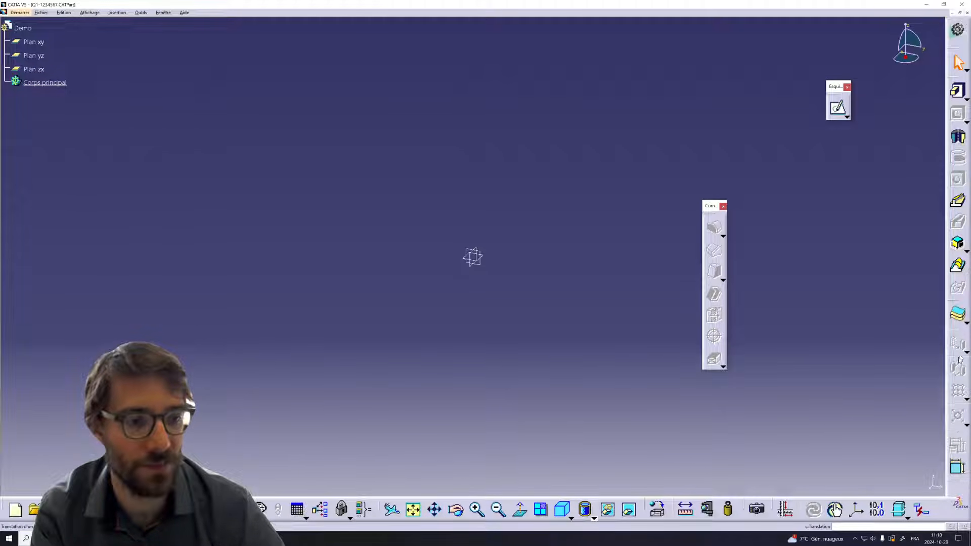
{"action": "left_click_drag", "start_coordinate": [957, 331], "coordinate": [251, 242]}
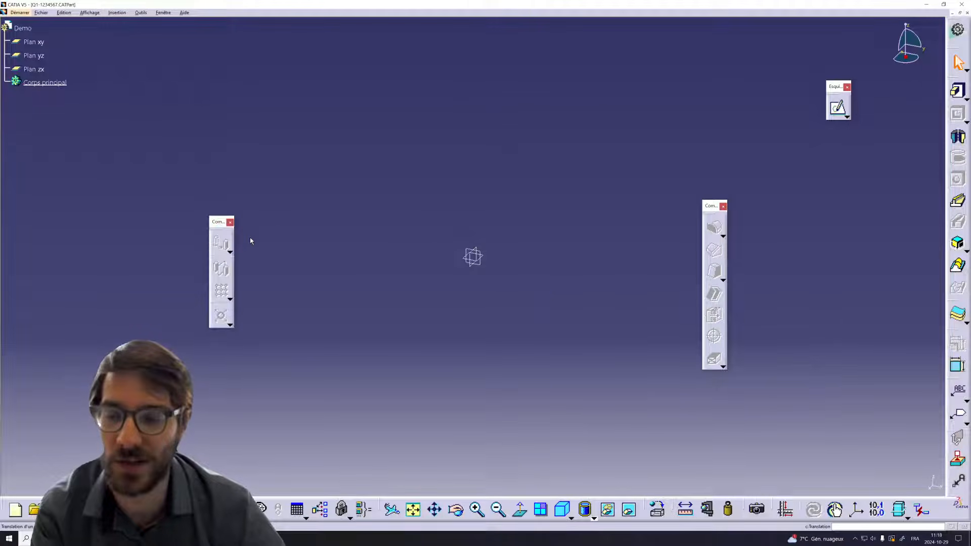
{"action": "left_click", "coordinate": [230, 223]}
{"action": "left_click", "coordinate": [723, 206]}
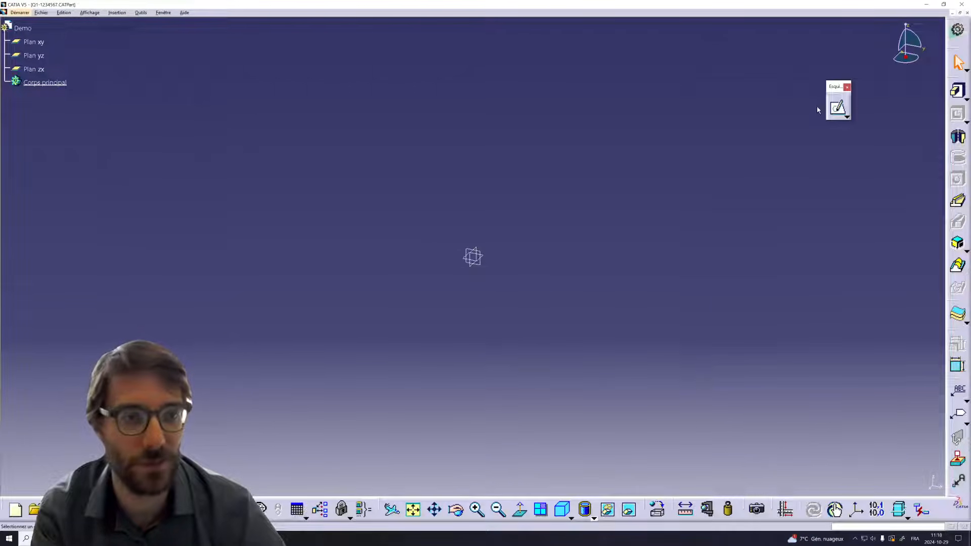
{"action": "left_click", "coordinate": [847, 86]}
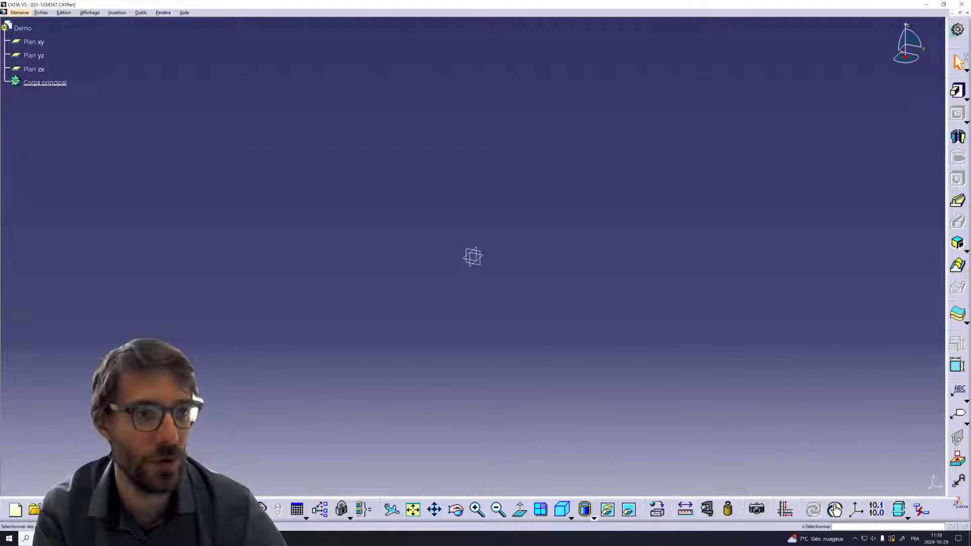
Restore the positions of all toolbars through the toolbar customization settings and close the dialog.
{"action": "right_click", "coordinate": [957, 298]}
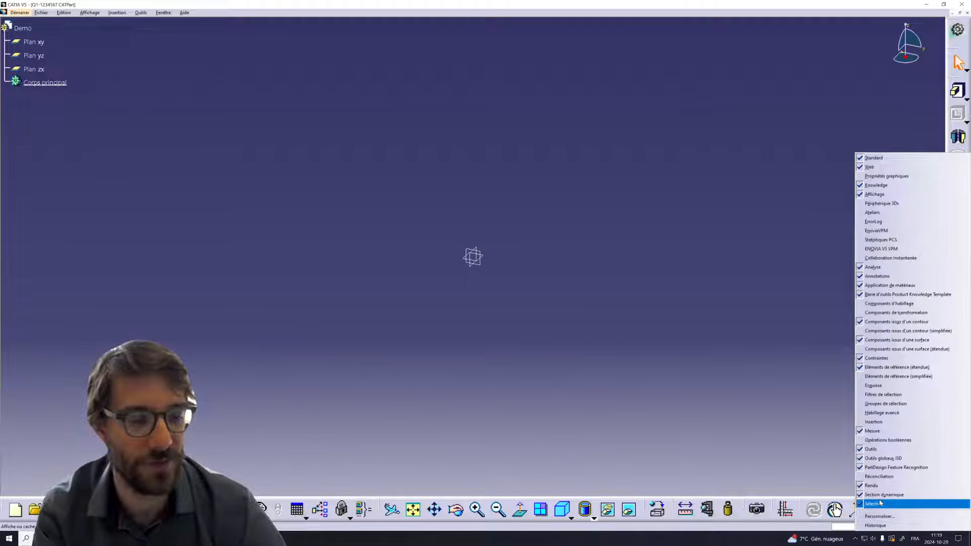
{"action": "left_click", "coordinate": [768, 368]}
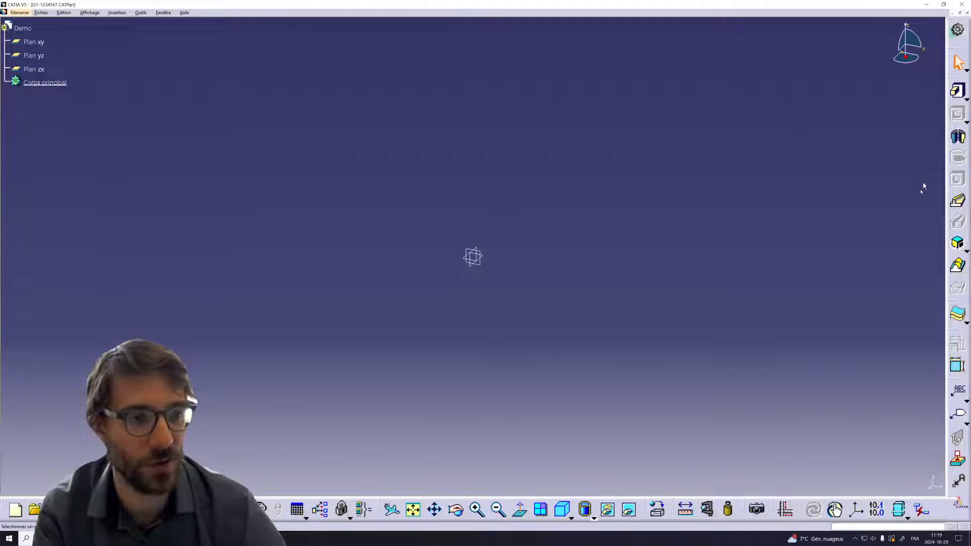
{"action": "right_click", "coordinate": [961, 179]}
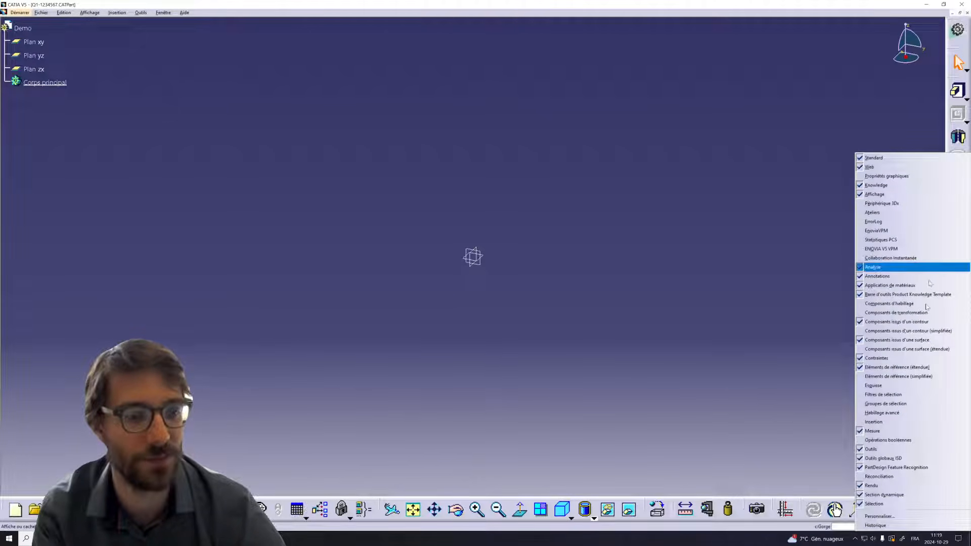
{"action": "left_click", "coordinate": [891, 516]}
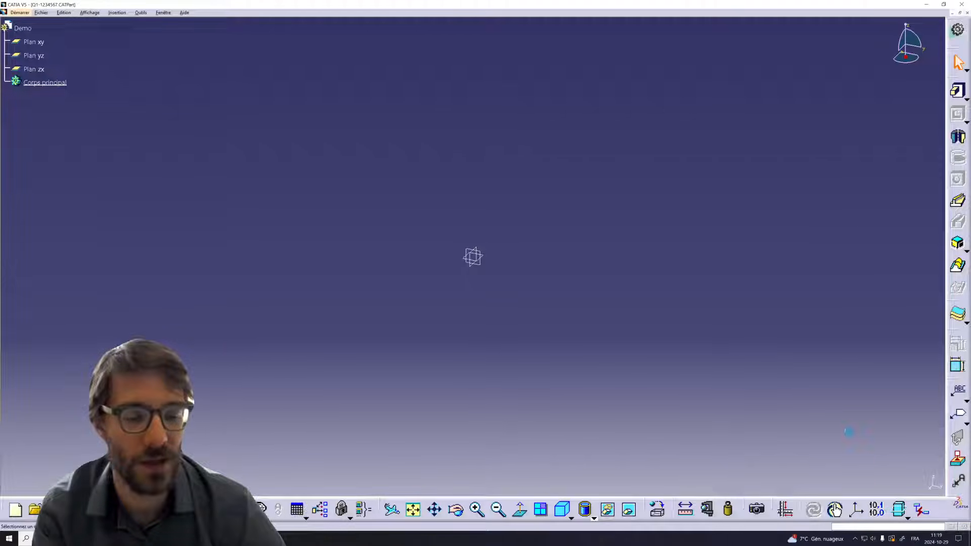
{"action": "left_click", "coordinate": [537, 269]}
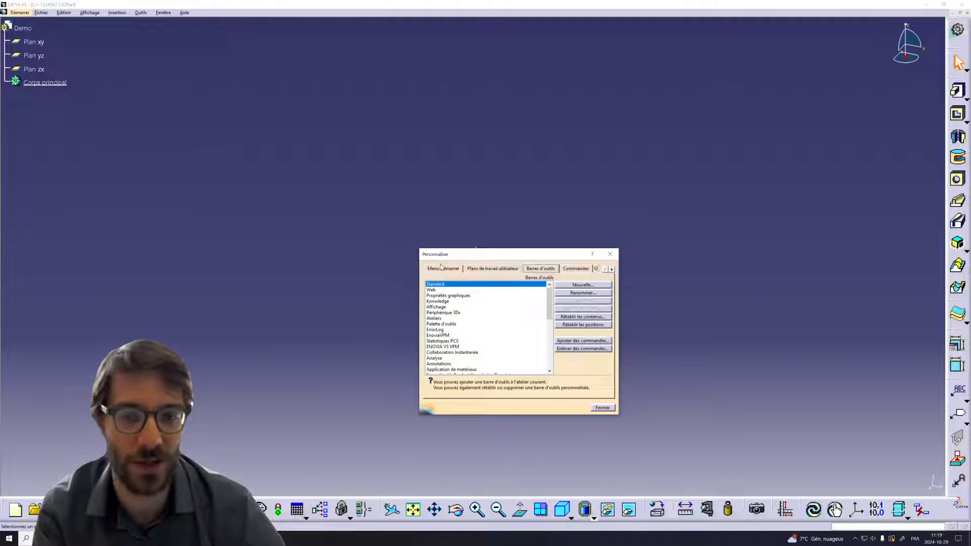
{"action": "left_click", "coordinate": [575, 328]}
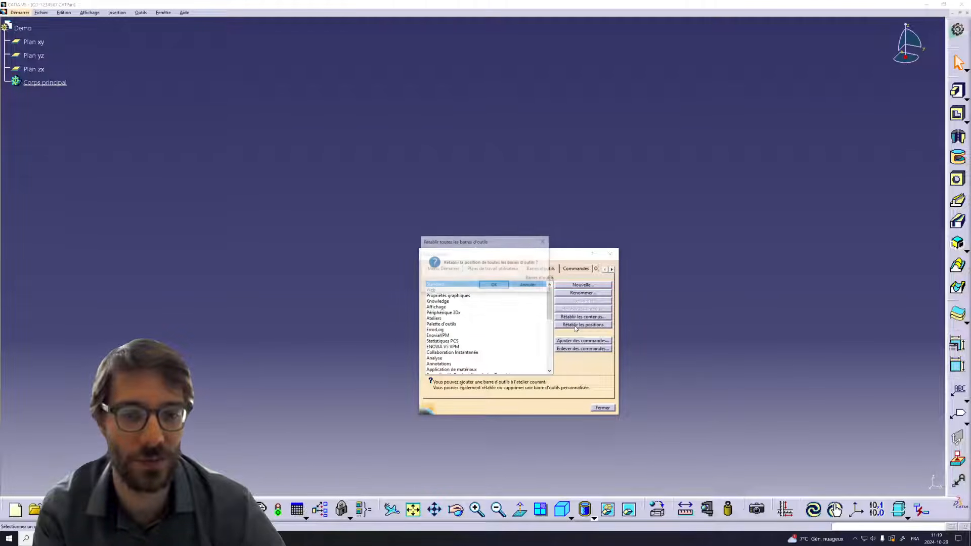
{"action": "left_click", "coordinate": [501, 283]}
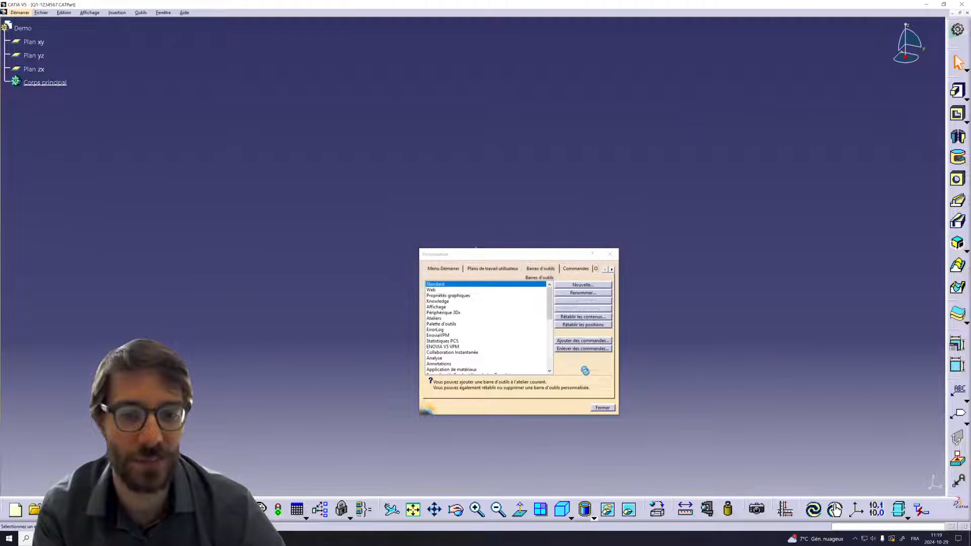
{"action": "left_click", "coordinate": [602, 407]}
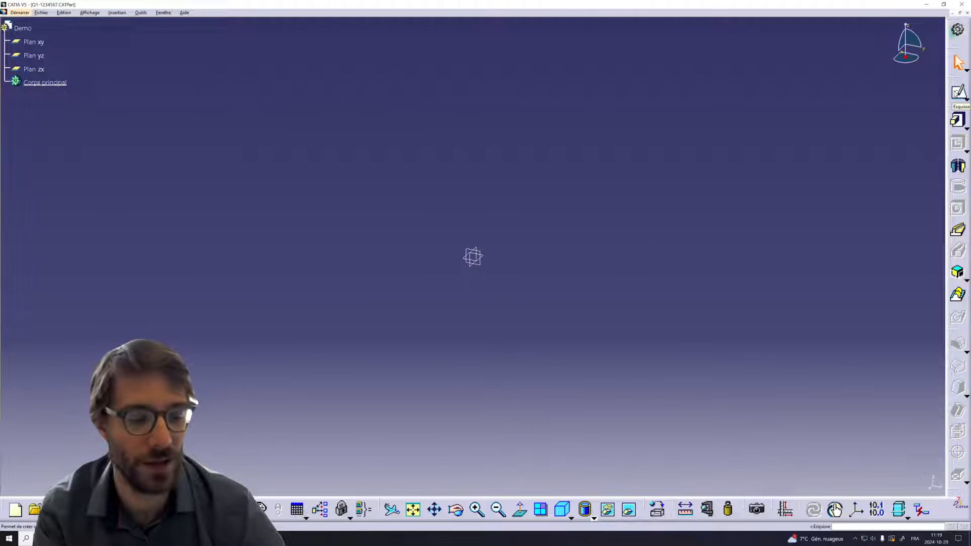
Open a sketch on the yz plane and draw a rectangle above and to the right of the origin.
{"action": "left_click", "coordinate": [957, 93]}
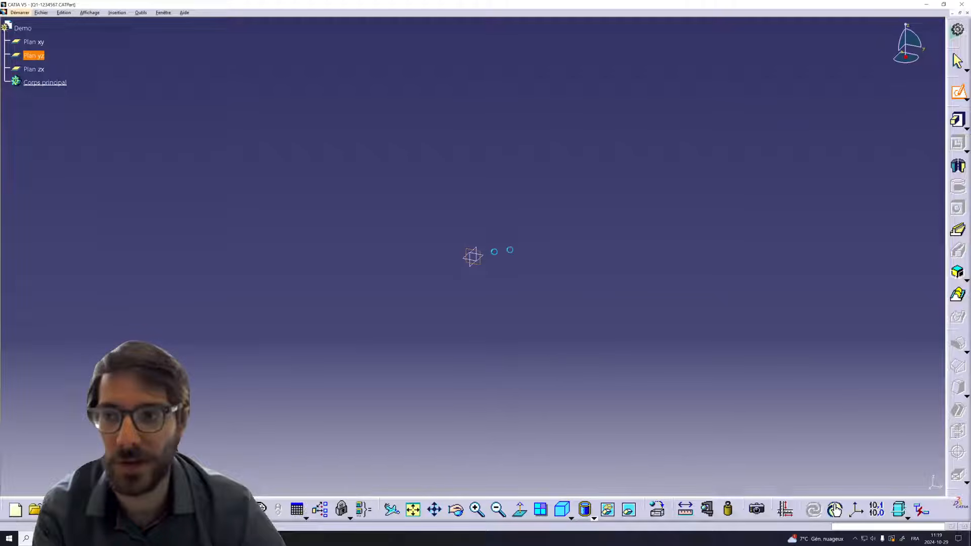
{"action": "left_click", "coordinate": [495, 252]}
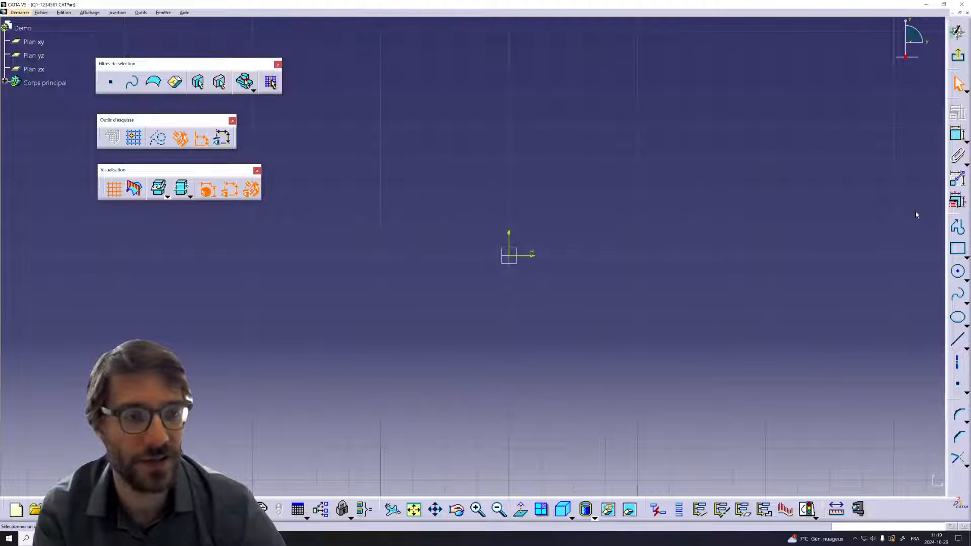
{"action": "left_click", "coordinate": [959, 251]}
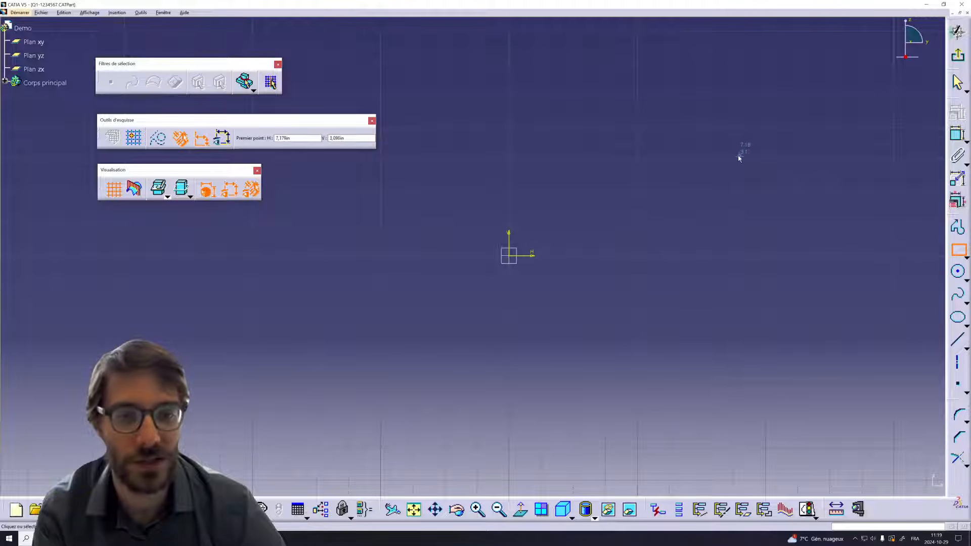
{"action": "left_click", "coordinate": [548, 224]}
{"action": "left_click", "coordinate": [739, 93]}
{"action": "left_click", "coordinate": [796, 160]}
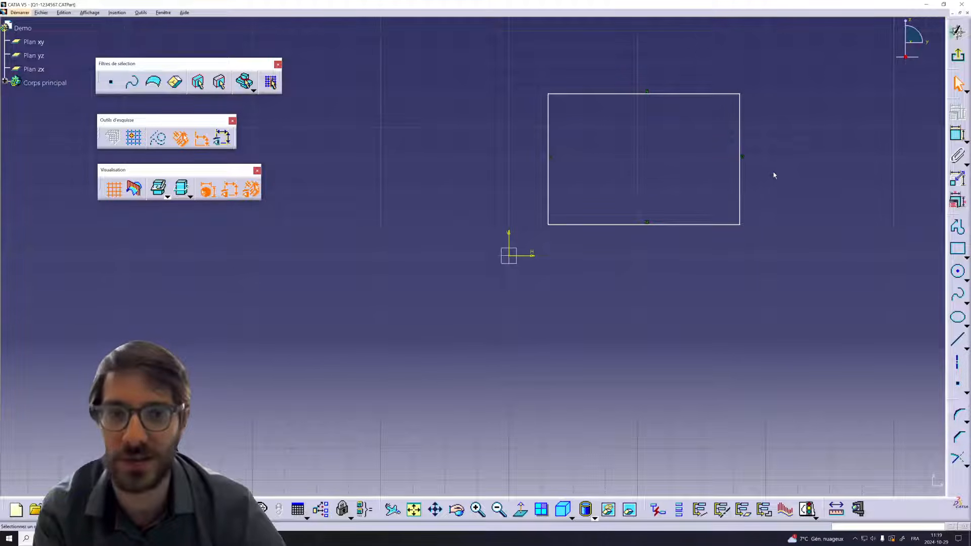
Try to dimension the rectangle with the selection filter limited to points, and restore the filter.
{"action": "left_click", "coordinate": [956, 134]}
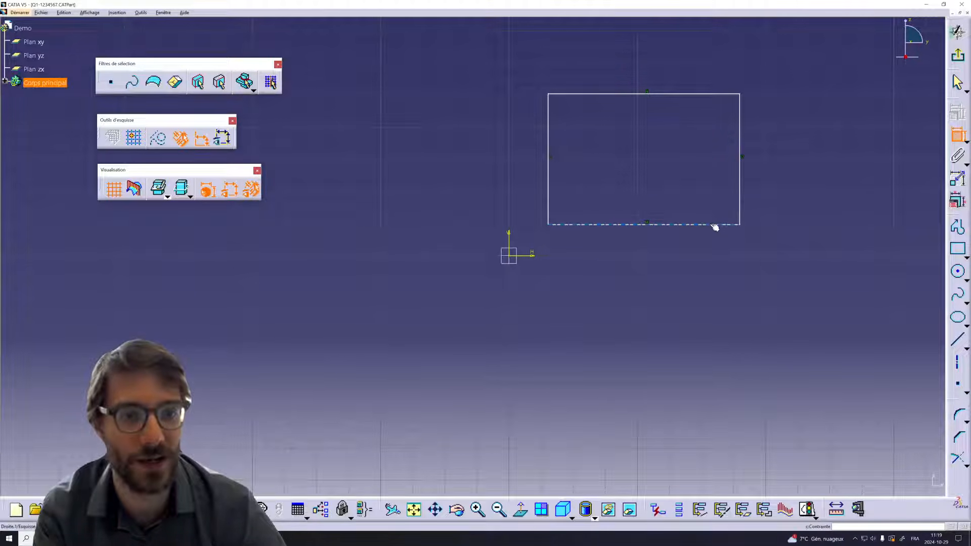
{"action": "left_click", "coordinate": [112, 83]}
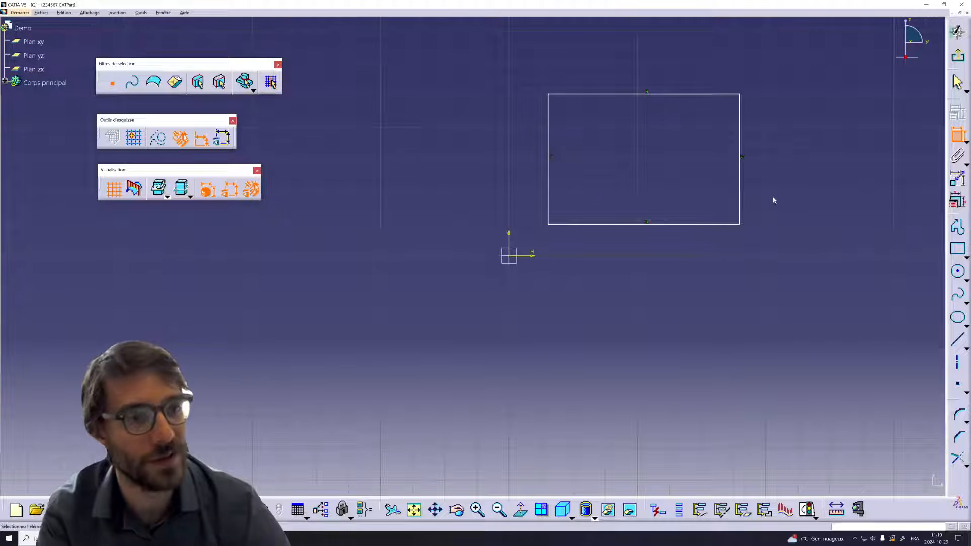
{"action": "left_click", "coordinate": [957, 134]}
{"action": "left_click", "coordinate": [957, 134]}
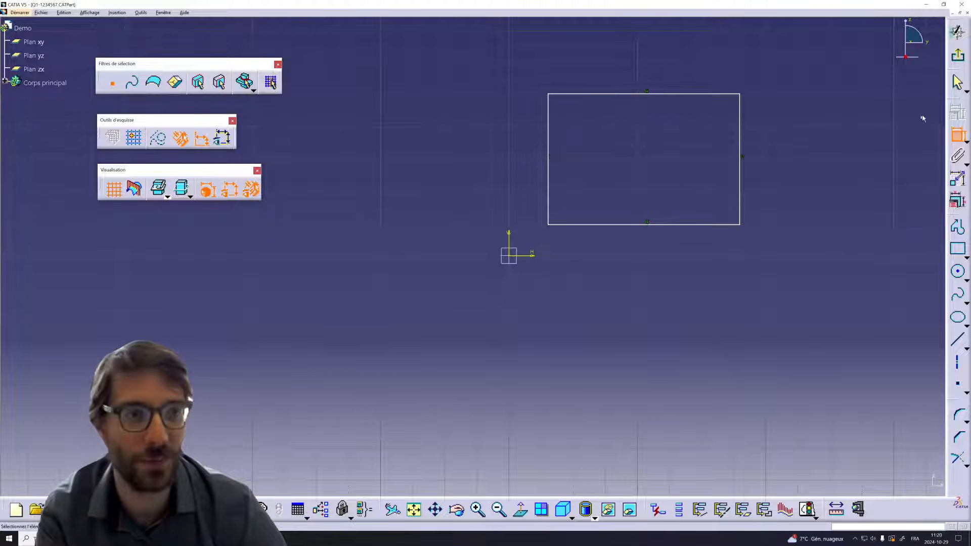
{"action": "left_click", "coordinate": [957, 137]}
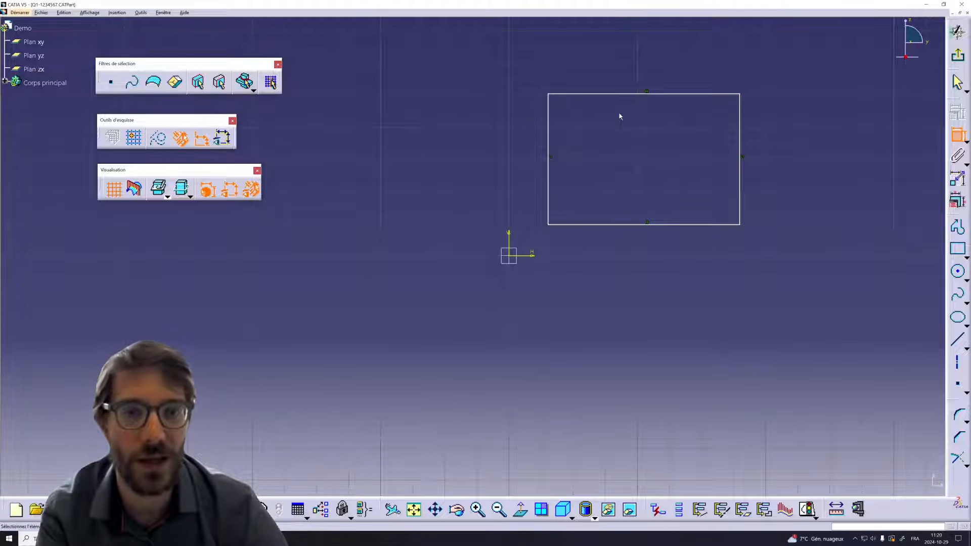
{"action": "key", "text": "Escape"}
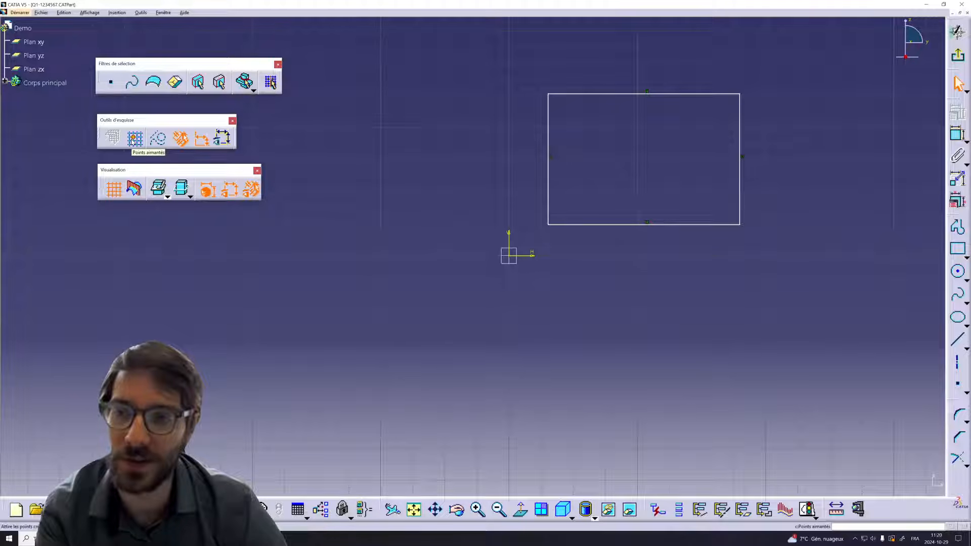
Move the rectangle sideways away from the origin and, with grid snapping on, sketch a four-point profile below it.
{"action": "left_click_drag", "start_coordinate": [604, 94], "coordinate": [639, 95]}
{"action": "left_click", "coordinate": [958, 227]}
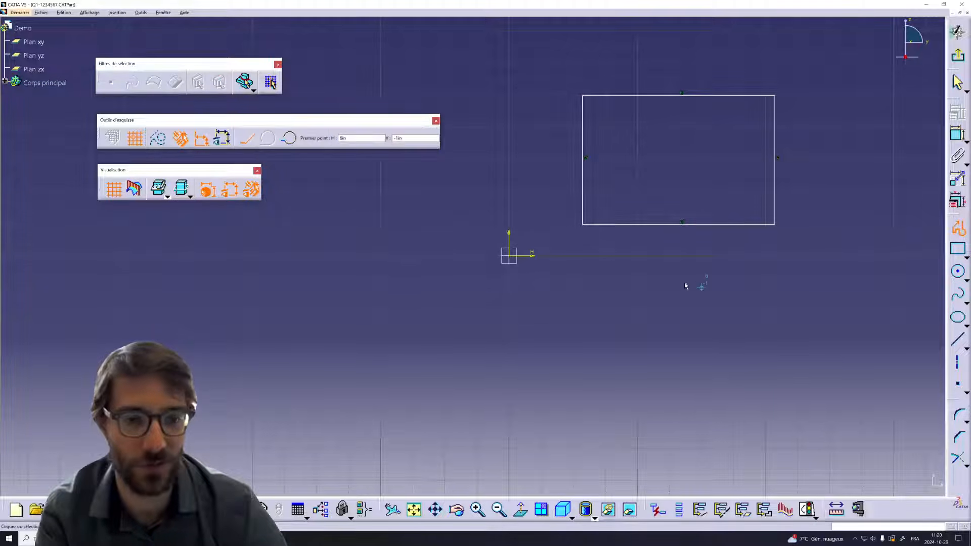
{"action": "left_click", "coordinate": [637, 288]}
{"action": "left_click", "coordinate": [734, 384]}
{"action": "left_click", "coordinate": [765, 289]}
{"action": "left_click", "coordinate": [702, 256]}
{"action": "key", "text": "Escape"}
Delete the whole profile below the rectangle and turn off grid snapping.
{"action": "left_click_drag", "start_coordinate": [796, 401], "coordinate": [610, 247]}
{"action": "key", "text": "Delete"}
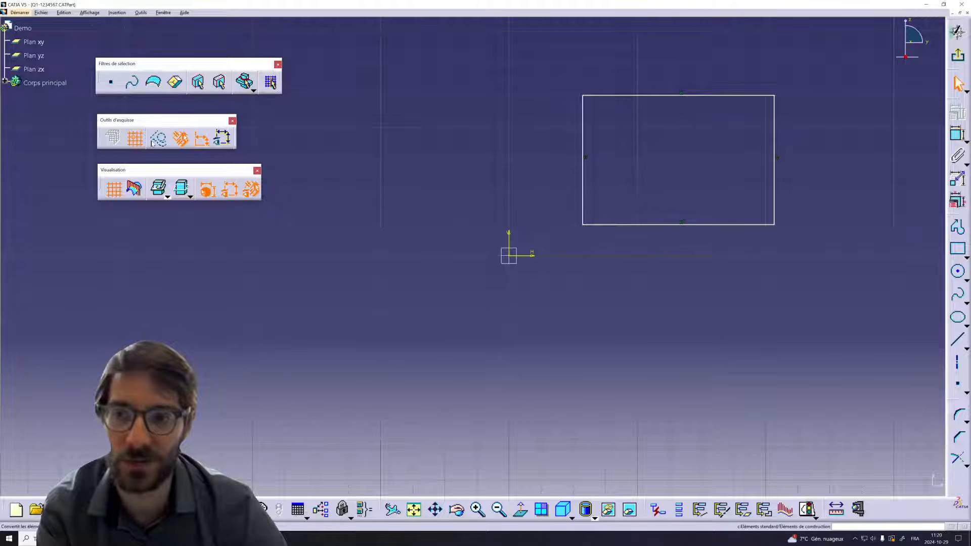
{"action": "left_click", "coordinate": [136, 140]}
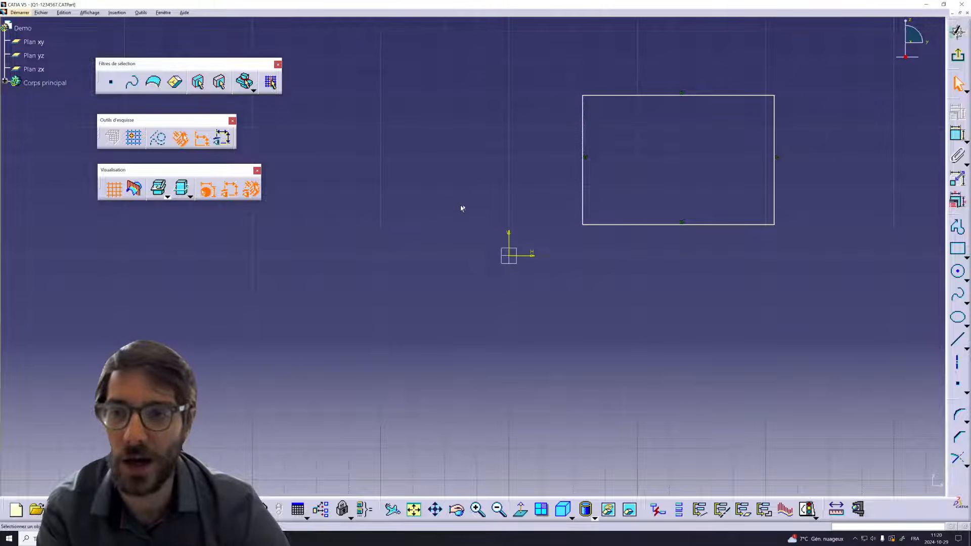
Place a length dimension on the rectangle's bottom edge and delete that dimension.
{"action": "left_click", "coordinate": [957, 132]}
{"action": "left_click", "coordinate": [696, 226]}
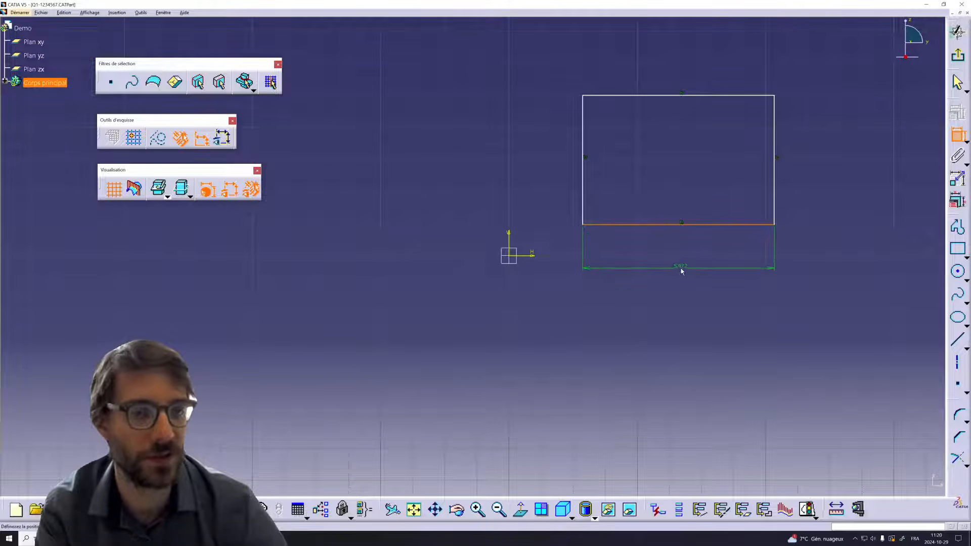
{"action": "left_click", "coordinate": [683, 268]}
{"action": "left_click", "coordinate": [678, 268]}
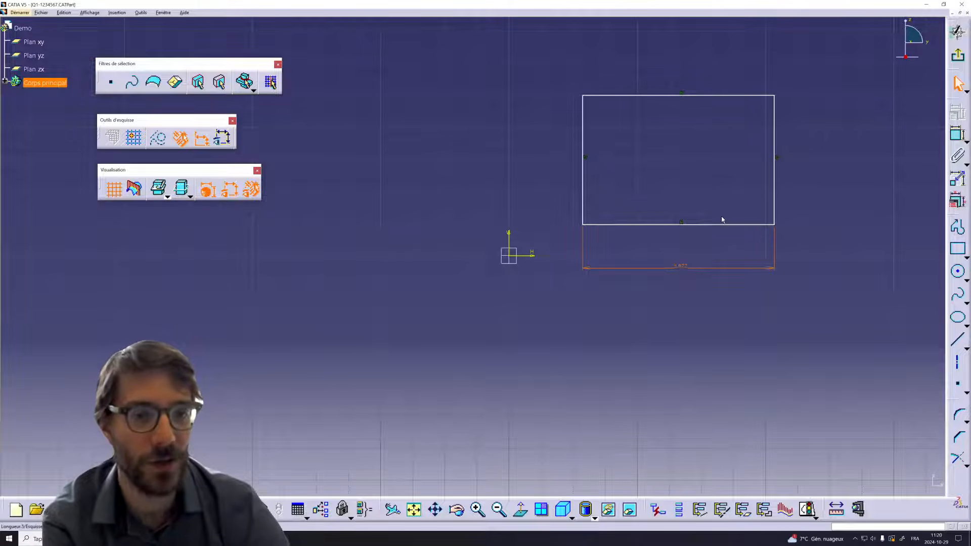
{"action": "key", "text": "Delete"}
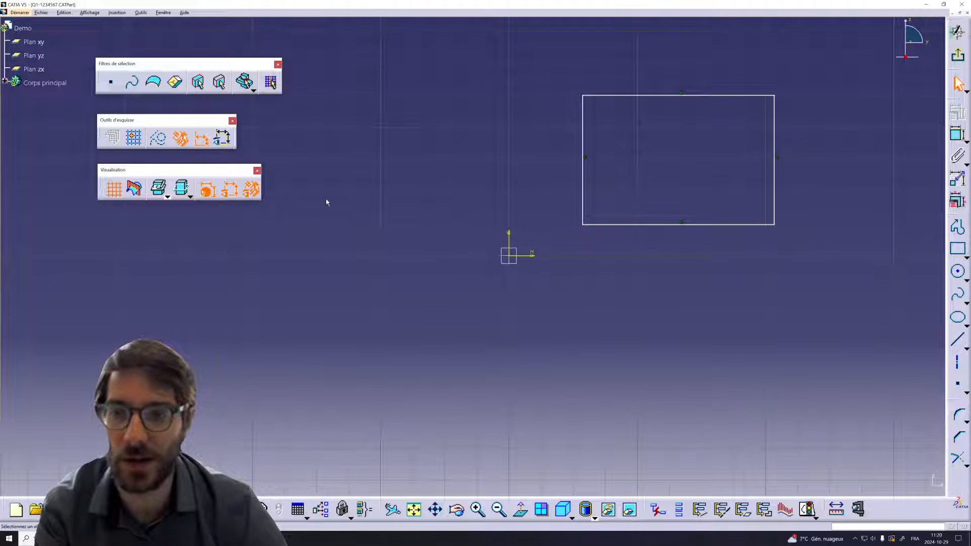
Turn off the automatic creation of dimensional and geometric constraints.
{"action": "left_click", "coordinate": [203, 138]}
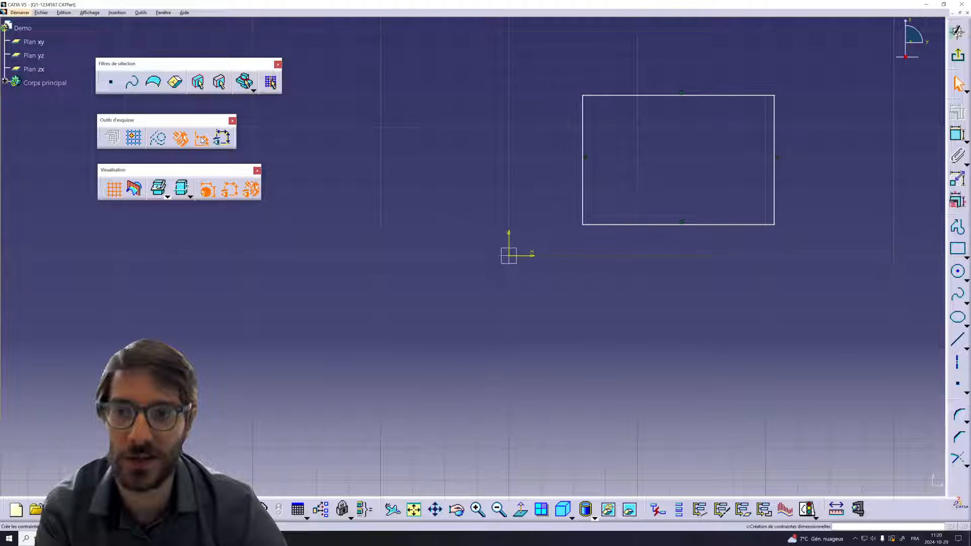
{"action": "left_click", "coordinate": [201, 138]}
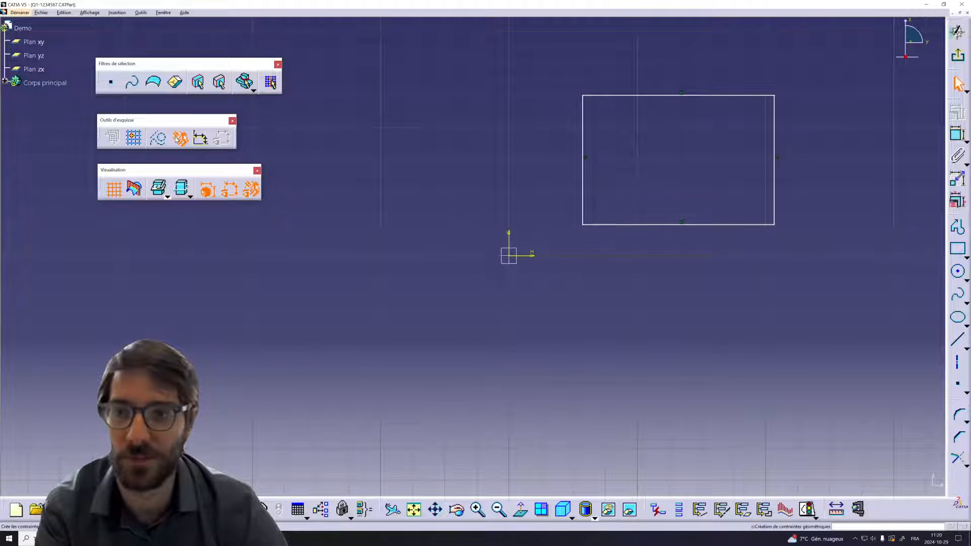
{"action": "left_click", "coordinate": [178, 137]}
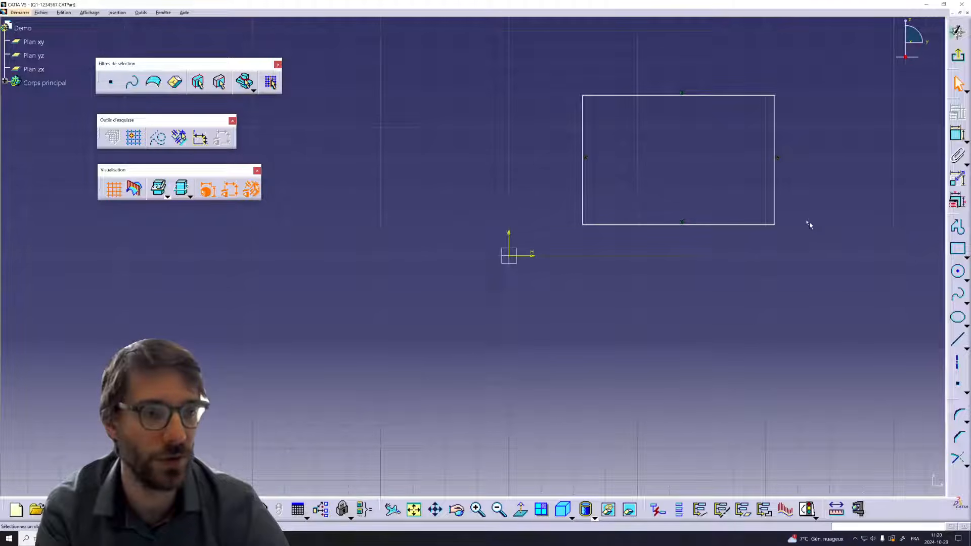
Dimension the rectangle's bottom edge, set at 6 in, and delete the dimension.
{"action": "left_click", "coordinate": [951, 136]}
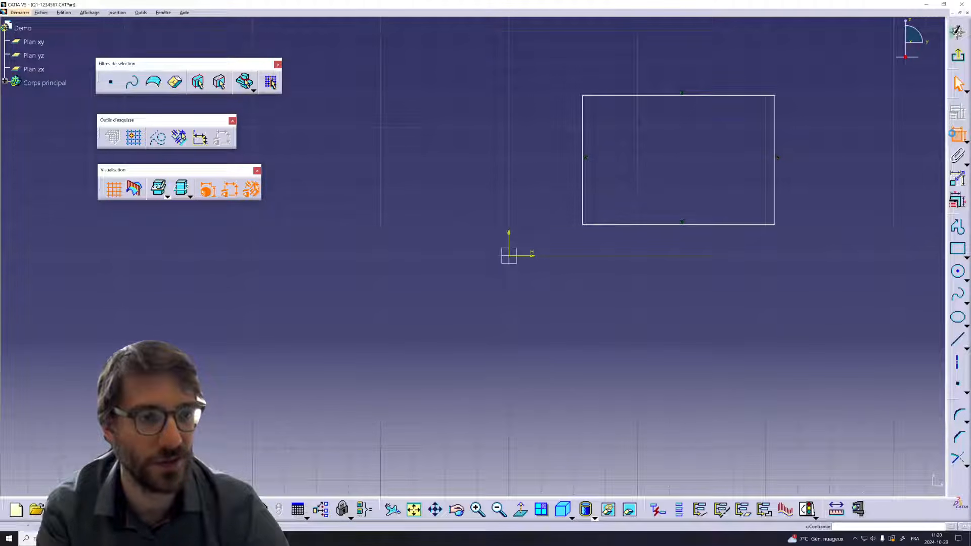
{"action": "left_click", "coordinate": [680, 225]}
{"action": "left_click", "coordinate": [679, 250]}
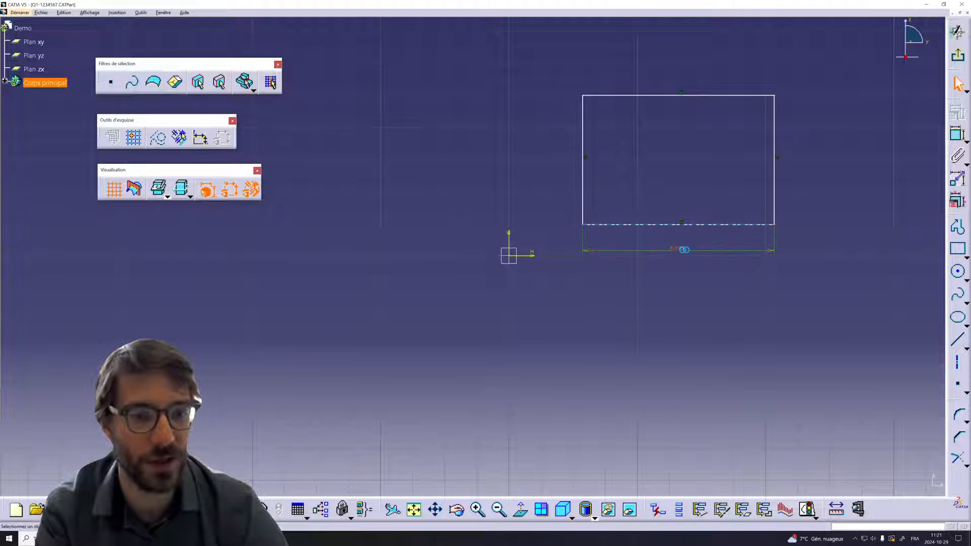
{"action": "double_click", "coordinate": [685, 249]}
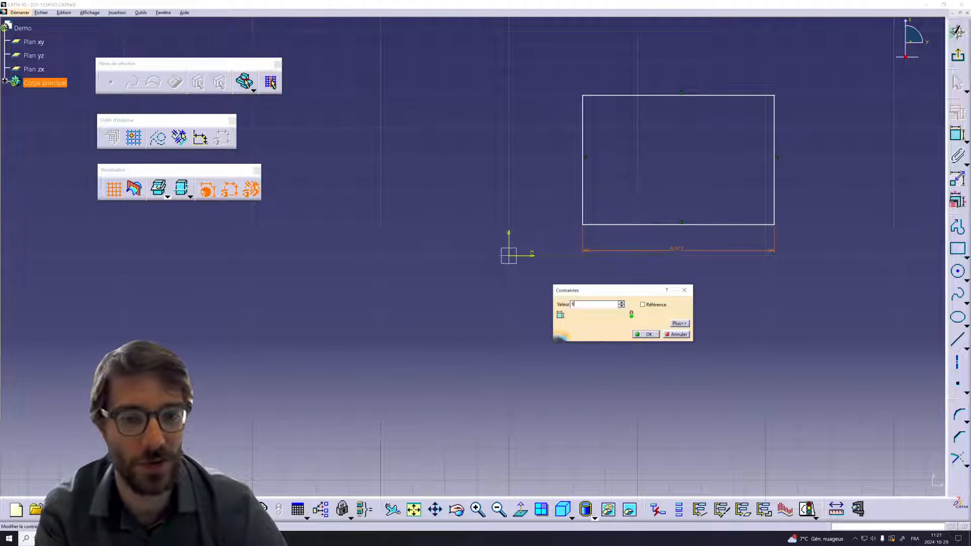
{"action": "key", "text": "Return"}
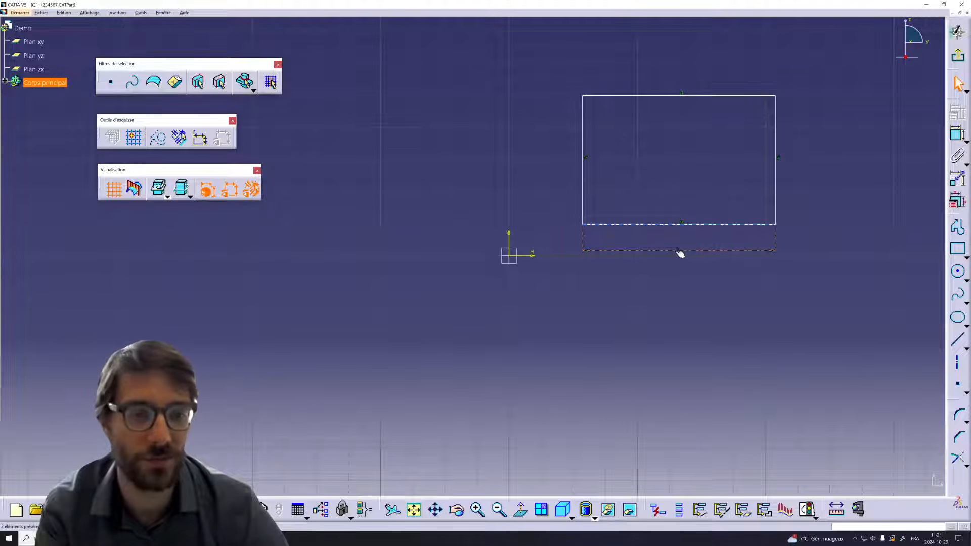
{"action": "left_click", "coordinate": [676, 252]}
{"action": "key", "text": "Delete"}
Try to make the rectangle's bottom edge coincident with the horizontal axis, and test it by moving the edge upward.
{"action": "left_click_drag", "start_coordinate": [667, 227], "coordinate": [641, 228]}
{"action": "left_click", "coordinate": [530, 257], "text": "ctrl"}
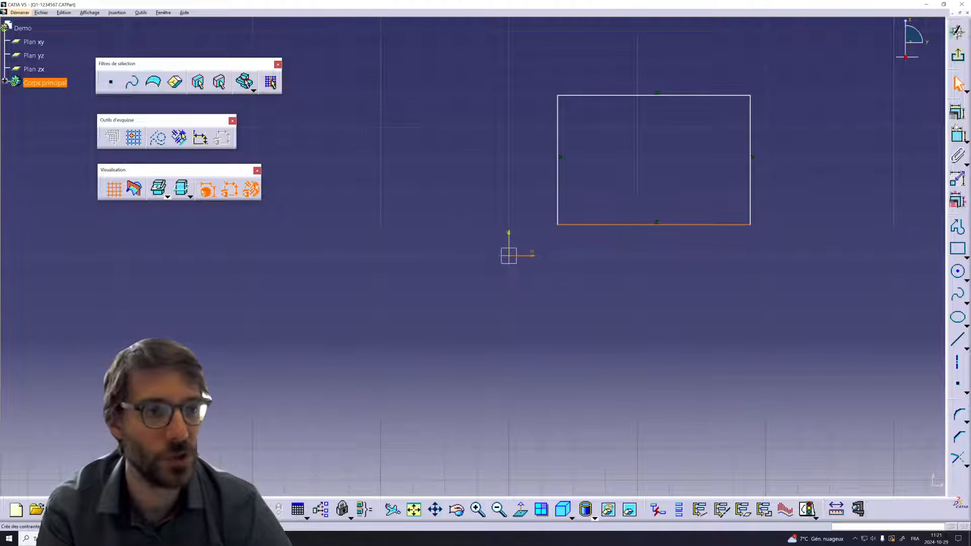
{"action": "left_click", "coordinate": [958, 113]}
{"action": "left_click", "coordinate": [637, 272]}
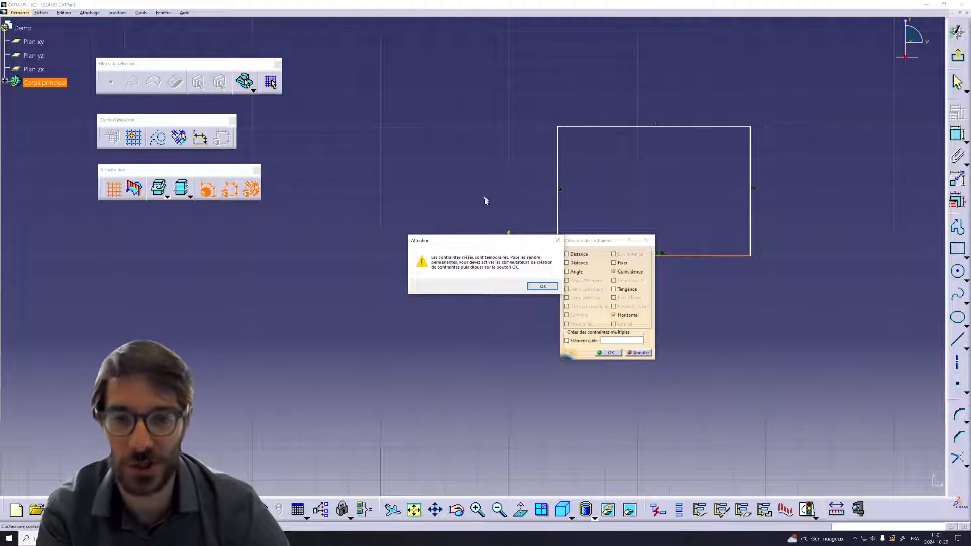
{"action": "left_click_drag", "start_coordinate": [493, 246], "coordinate": [453, 163]}
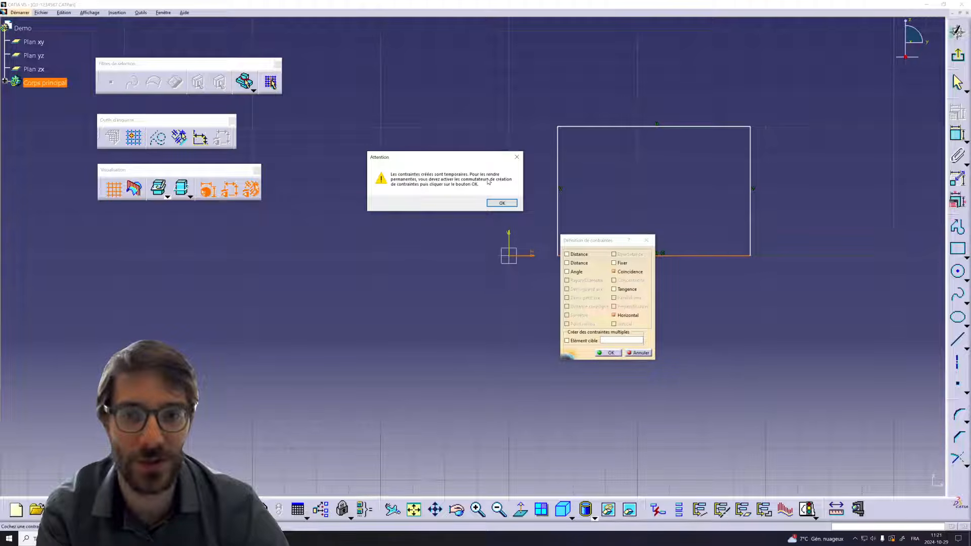
{"action": "left_click", "coordinate": [502, 203]}
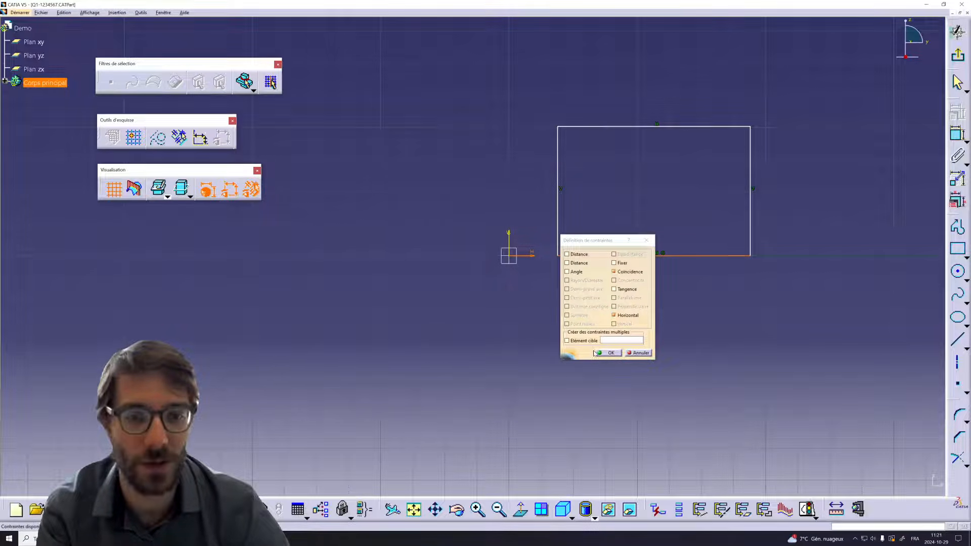
{"action": "left_click", "coordinate": [609, 353]}
{"action": "left_click_drag", "start_coordinate": [692, 257], "coordinate": [707, 210]}
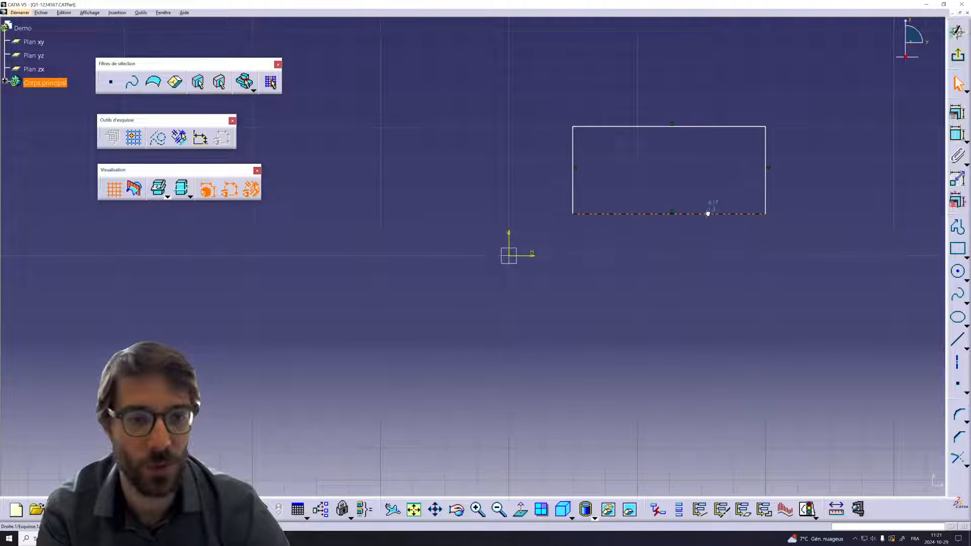
Turn on the creation of geometric and dimensional constraints, and place the sketch tools toolbar between the selection filter and visualization toolbars.
{"action": "left_click_drag", "start_coordinate": [161, 120], "coordinate": [701, 270]}
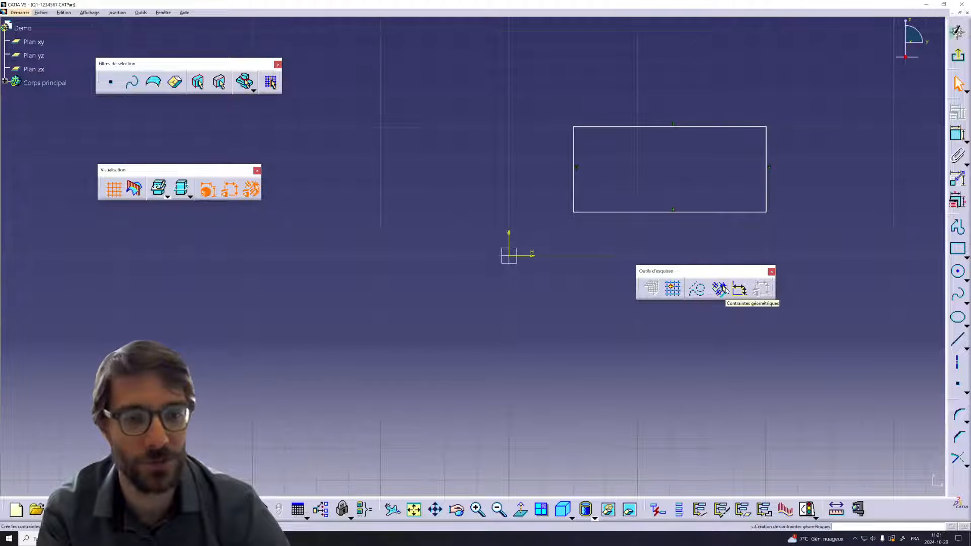
{"action": "left_click", "coordinate": [723, 290]}
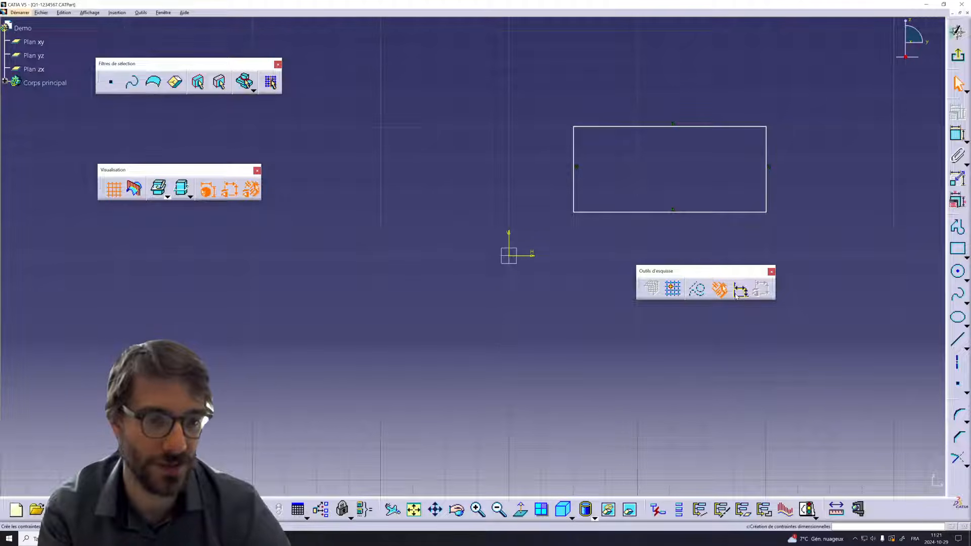
{"action": "left_click", "coordinate": [739, 293]}
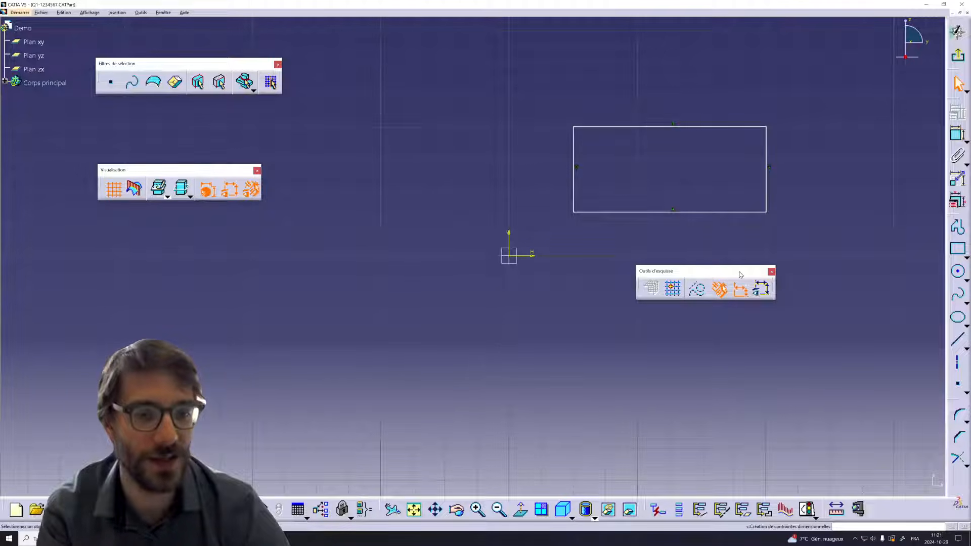
{"action": "left_click_drag", "start_coordinate": [236, 119], "coordinate": [237, 119]}
Dimension the length of the rectangle's bottom edge and the height of its left edge.
{"action": "left_click", "coordinate": [956, 134]}
{"action": "left_click", "coordinate": [741, 212]}
{"action": "left_click", "coordinate": [728, 260]}
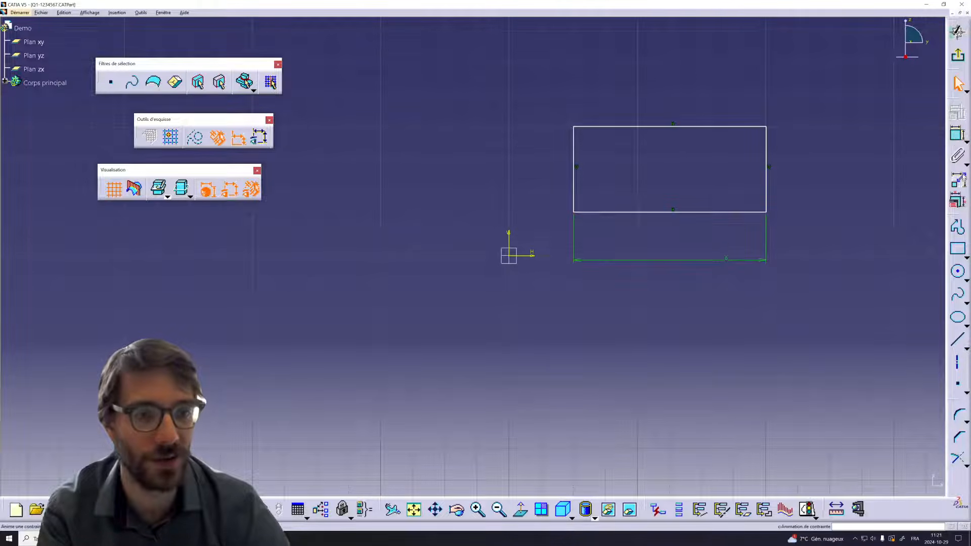
{"action": "left_click", "coordinate": [575, 161]}
{"action": "left_click", "coordinate": [523, 159]}
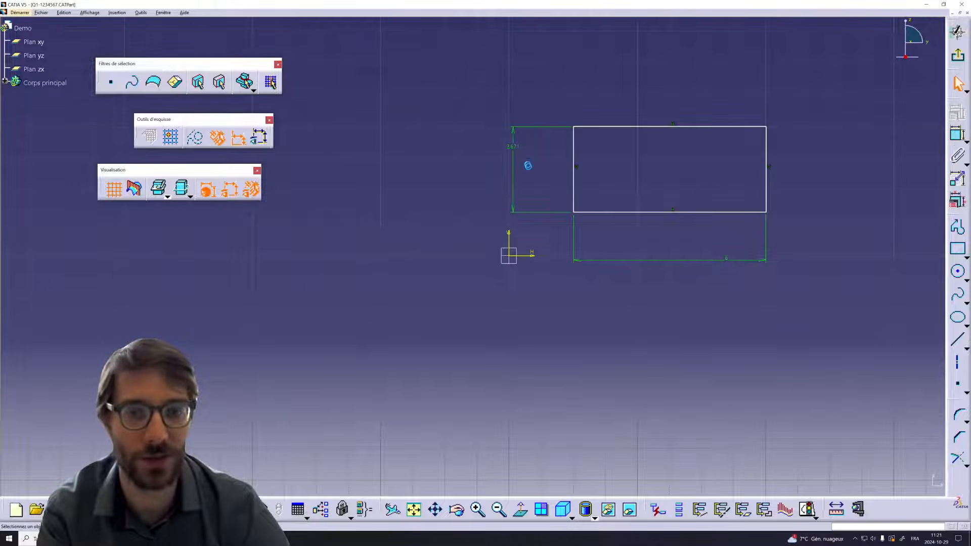
Constrain the rectangle's bottom edge to be coincident with the horizontal axis.
{"action": "left_click", "coordinate": [757, 212]}
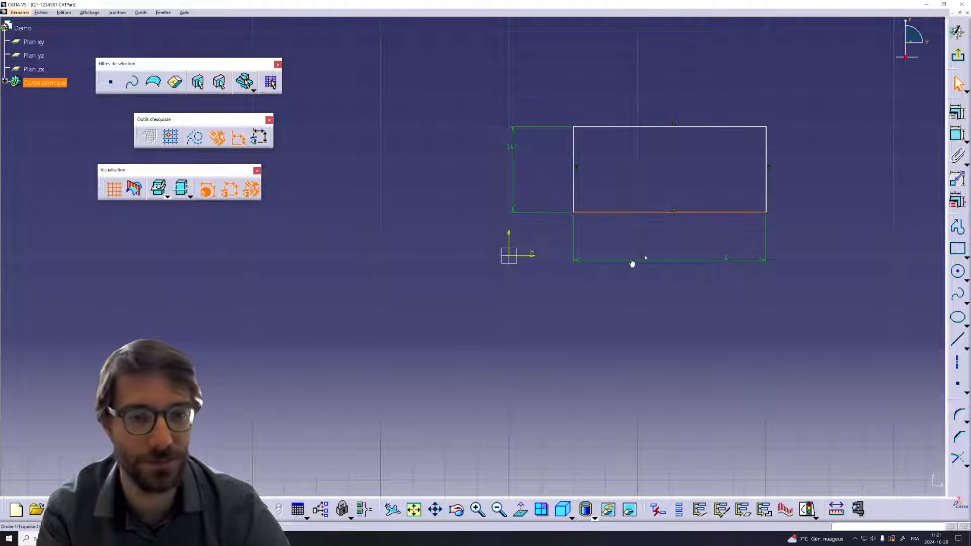
{"action": "left_click", "coordinate": [957, 112]}
{"action": "left_click", "coordinate": [634, 275]}
{"action": "left_click", "coordinate": [608, 353]}
Constrain the rectangle's left edge to be coincident with the vertical axis.
{"action": "left_click", "coordinate": [574, 233]}
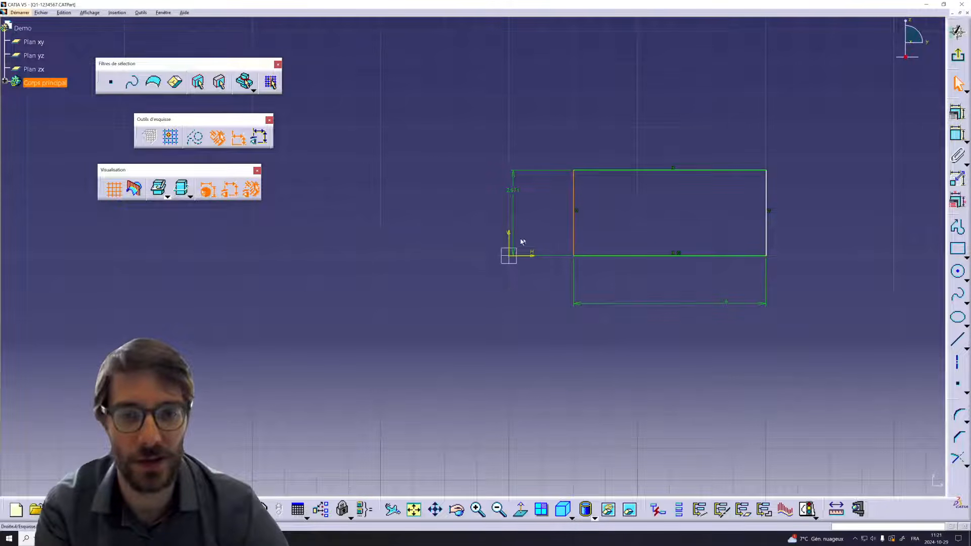
{"action": "left_click", "coordinate": [512, 243], "text": "ctrl"}
{"action": "left_click", "coordinate": [957, 111]}
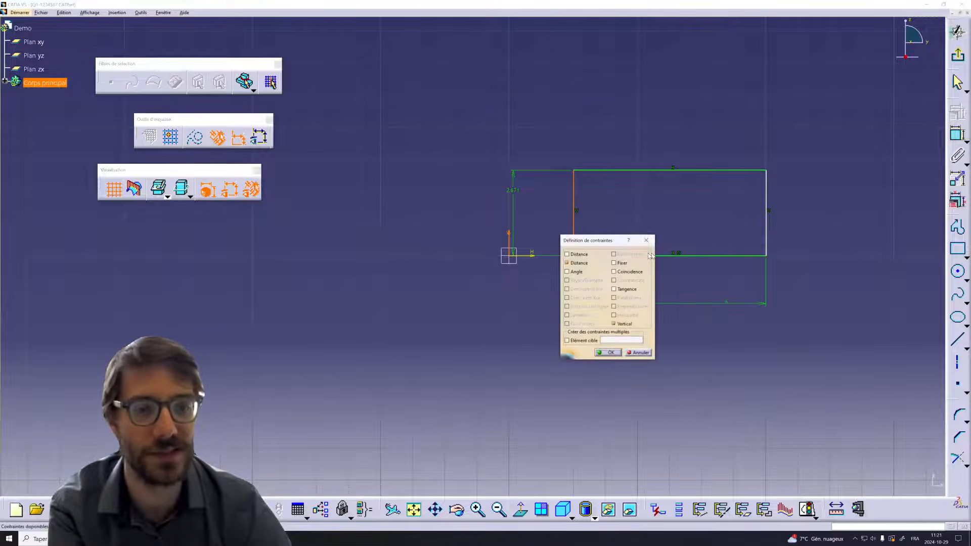
{"action": "left_click", "coordinate": [616, 273]}
{"action": "key", "text": "Return"}
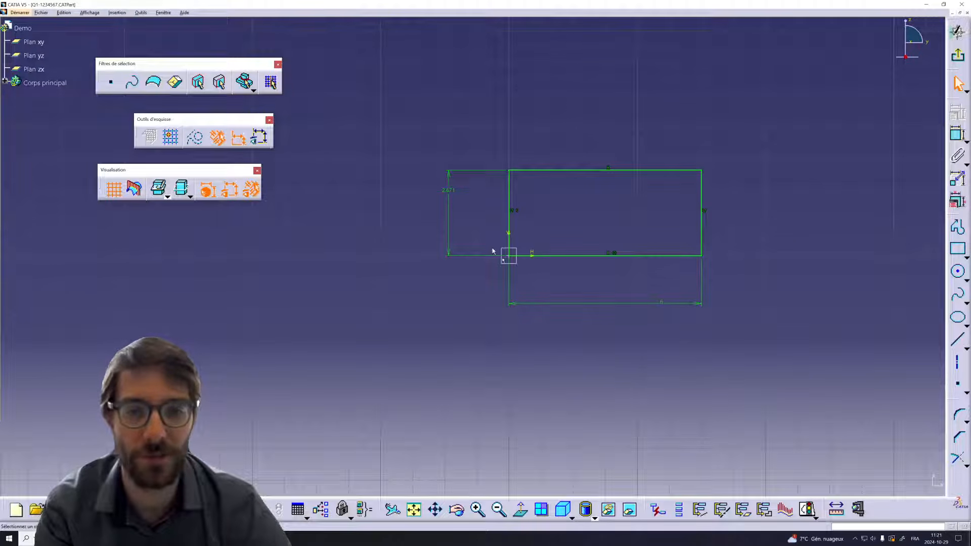
Set the rectangle's height dimension to 3 in.
{"action": "left_click", "coordinate": [453, 193]}
{"action": "double_click", "coordinate": [450, 191]}
{"action": "type", "text": "3"}
{"action": "key", "text": "Return"}
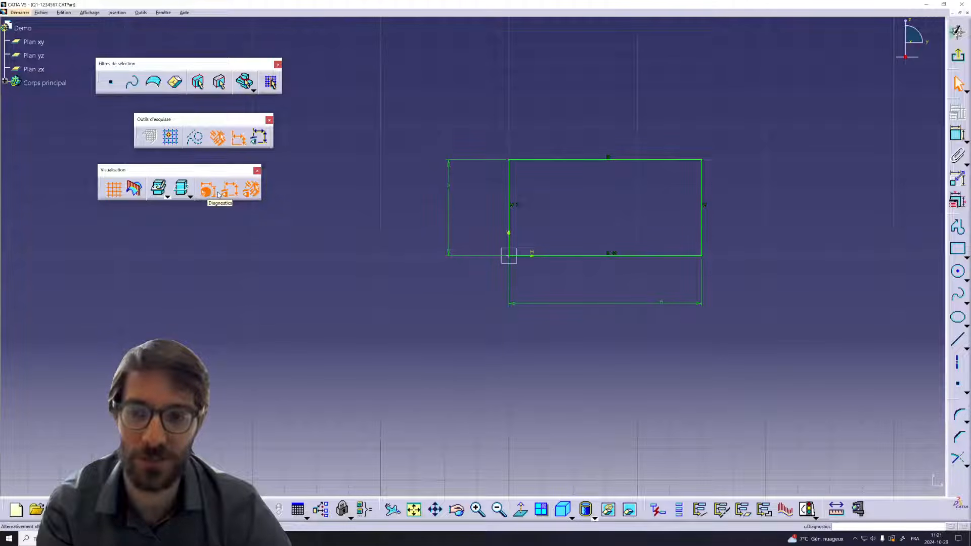
Hide the dimensional and geometric constraints displayed in the sketch.
{"action": "left_click", "coordinate": [237, 194]}
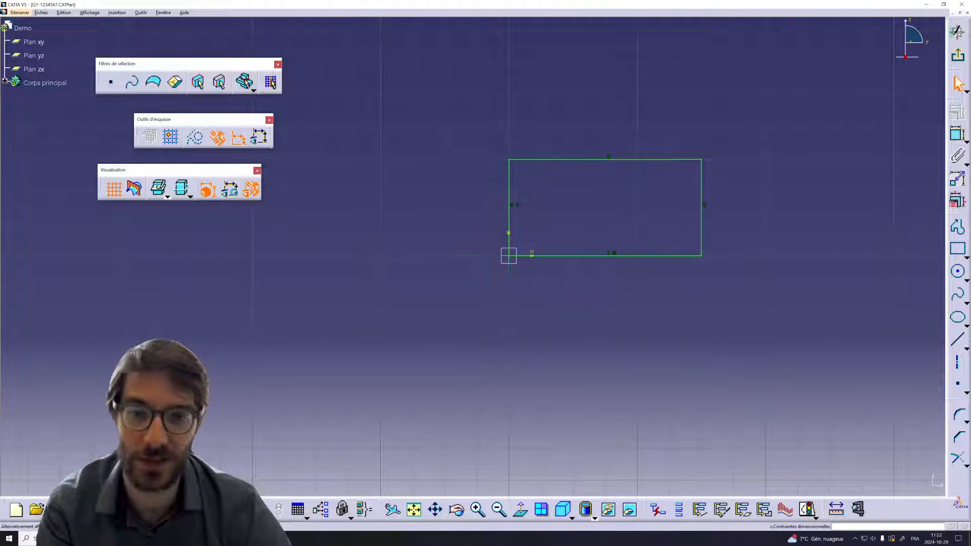
{"action": "left_click", "coordinate": [252, 195]}
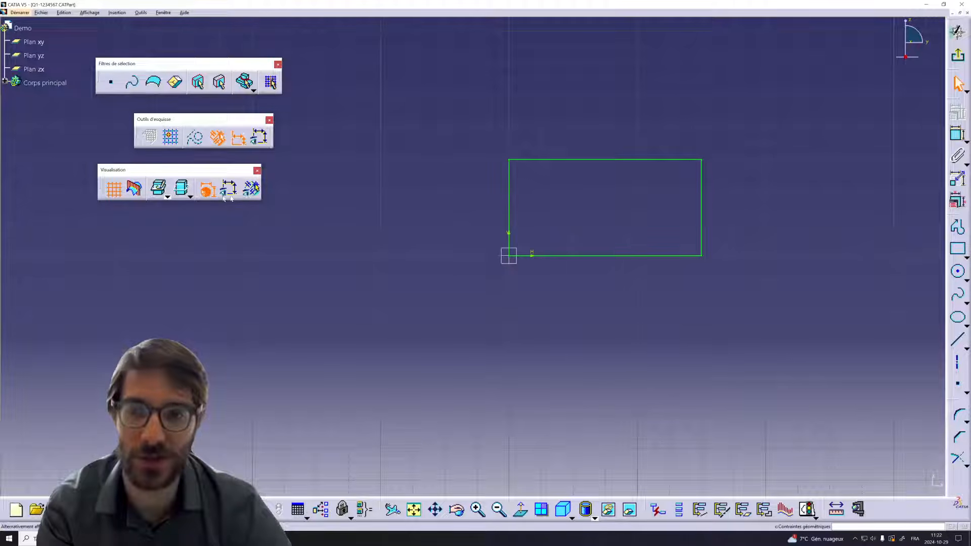
Show the geometric constraints, dimensional constraints and sketch diagnostics again, and reposition the Visualisation toolbar just below the sketch tools toolbar.
{"action": "left_click", "coordinate": [206, 195]}
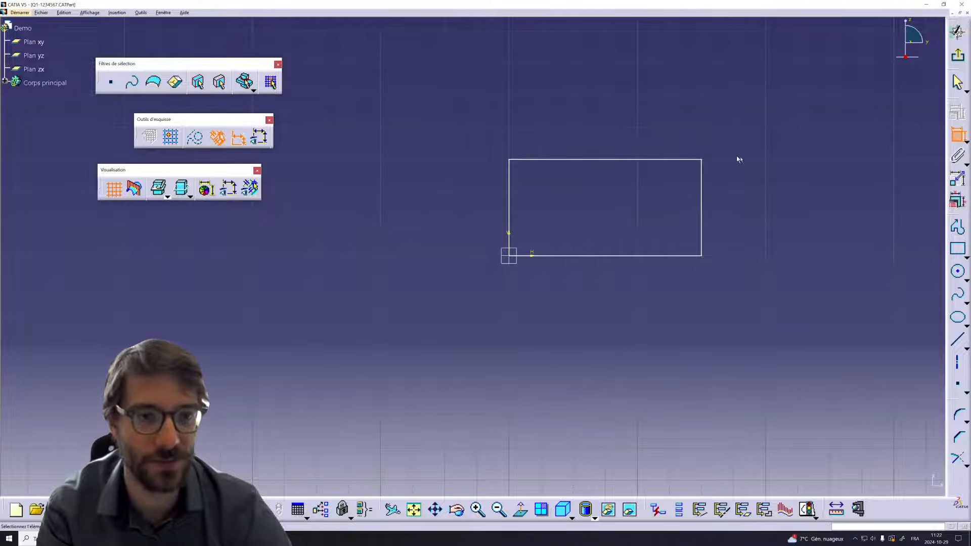
{"action": "left_click", "coordinate": [251, 189]}
{"action": "left_click", "coordinate": [231, 189]}
{"action": "left_click", "coordinate": [211, 191]}
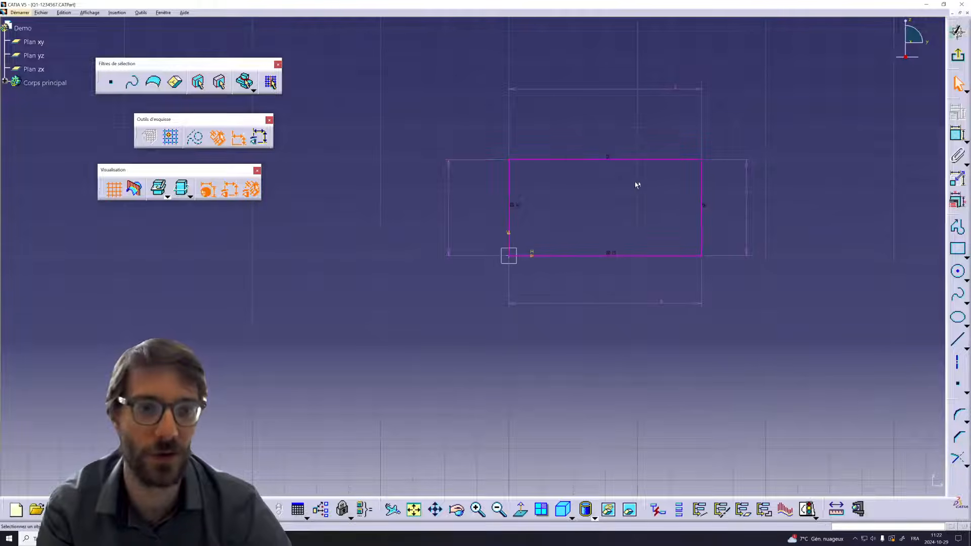
{"action": "left_click_drag", "start_coordinate": [202, 171], "coordinate": [375, 187]}
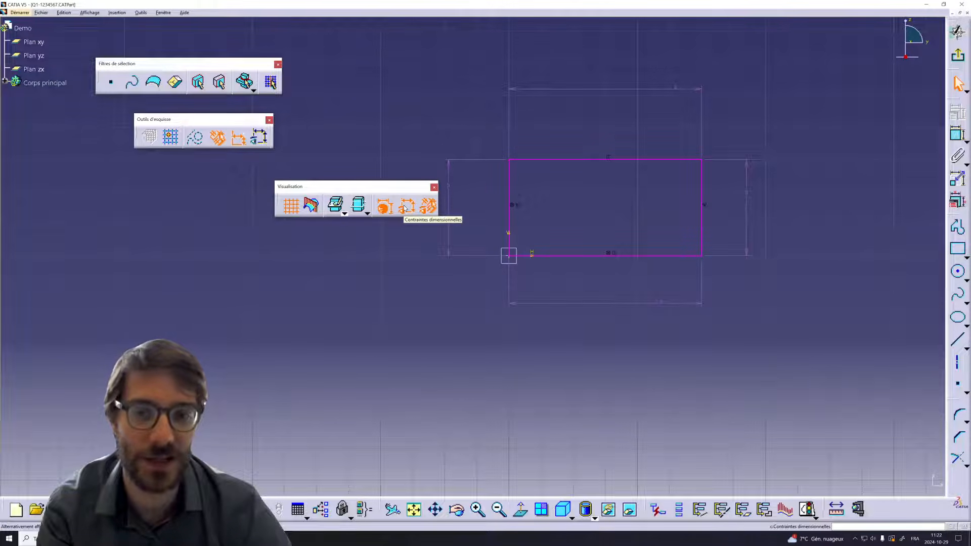
{"action": "left_click_drag", "start_coordinate": [326, 187], "coordinate": [184, 176]}
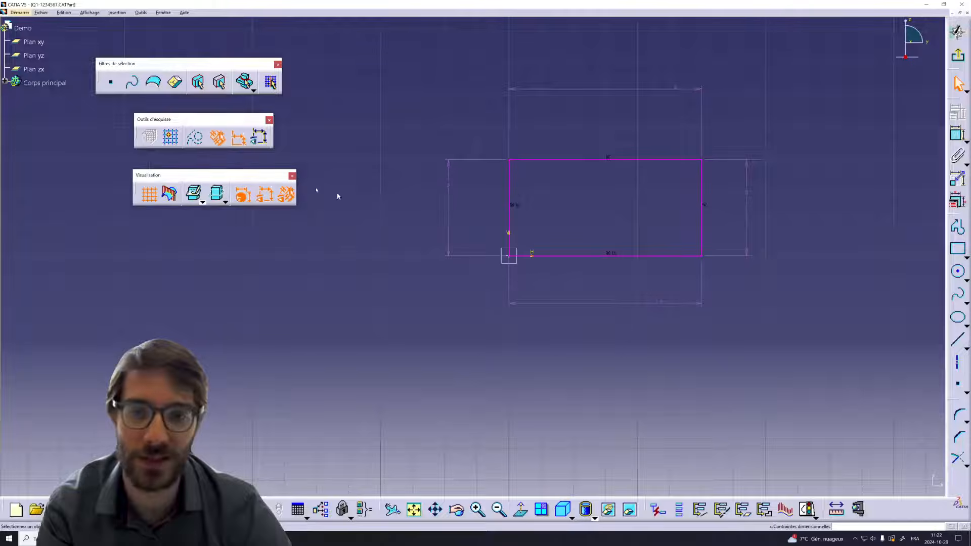
Delete the duplicate height and width dimensions, and clear the remaining rectangle with its constraints from the sketch.
{"action": "left_click", "coordinate": [748, 211]}
{"action": "key", "text": "Delete"}
{"action": "left_click", "coordinate": [668, 92]}
{"action": "key", "text": "Delete"}
{"action": "left_click_drag", "start_coordinate": [730, 321], "coordinate": [449, 134]}
{"action": "key", "text": "Delete"}
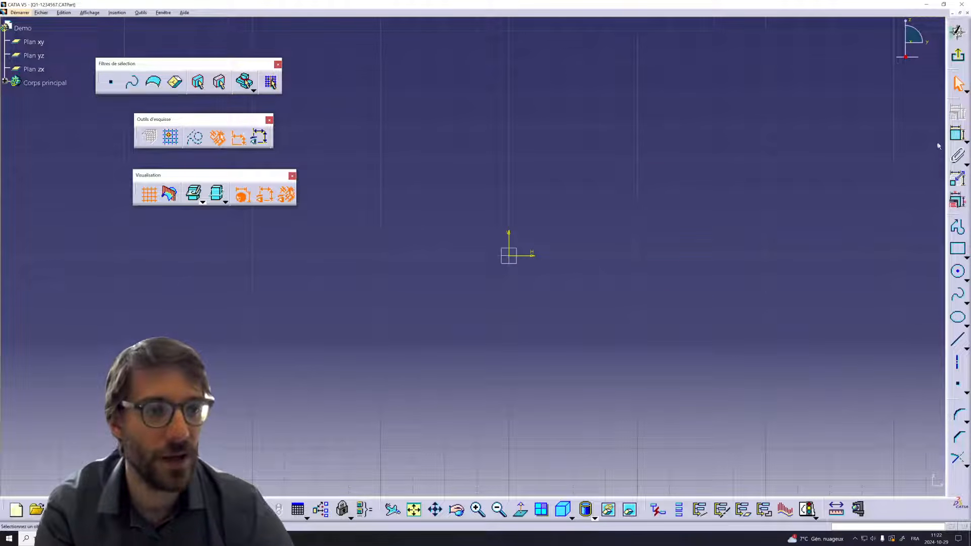
{"action": "left_click", "coordinate": [958, 248]}
{"action": "left_click", "coordinate": [571, 120]}
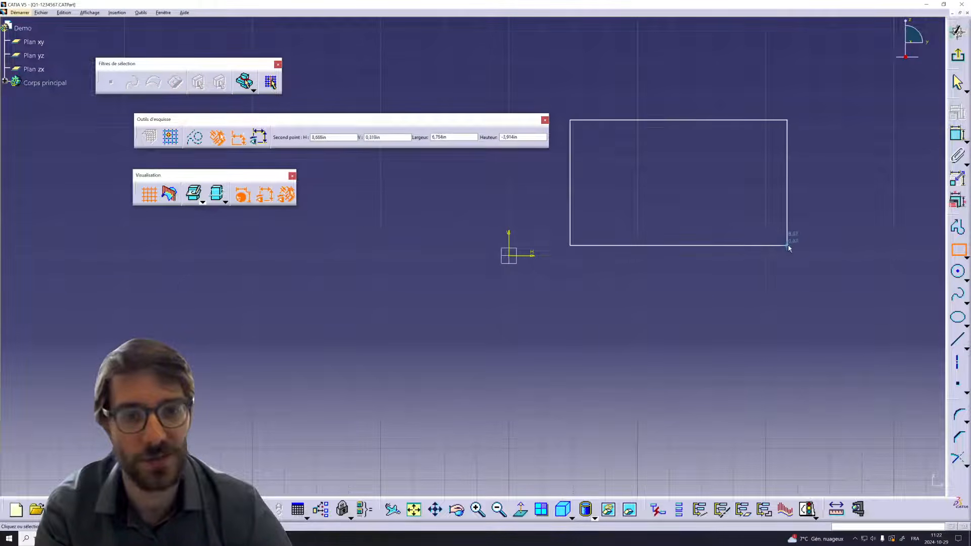
{"action": "left_click", "coordinate": [788, 246]}
{"action": "left_click_drag", "start_coordinate": [563, 257], "coordinate": [815, 100]}
{"action": "key", "text": "Delete"}
Sketch a rectangle with its lower-left corner on the sketch origin and check how it moves when its bottom edge is pulled.
{"action": "left_click", "coordinate": [958, 230]}
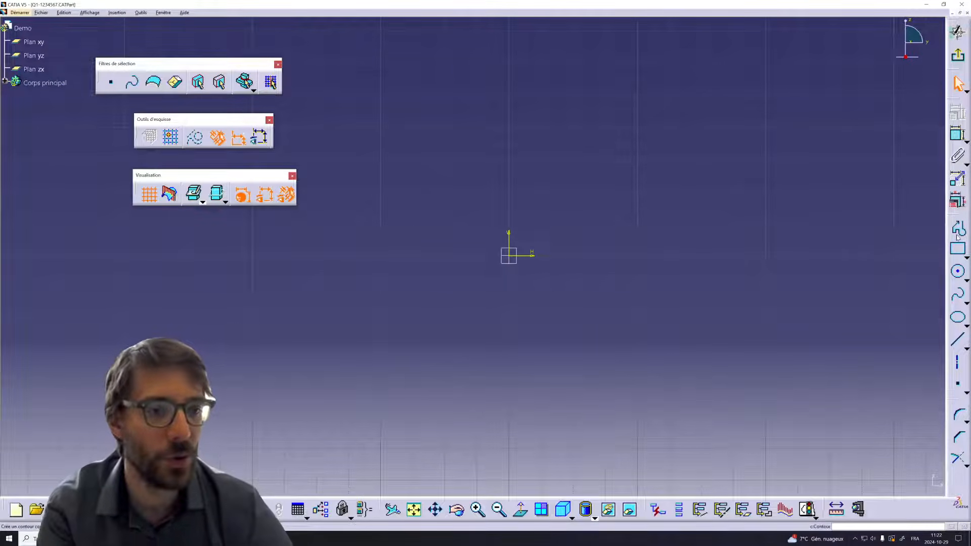
{"action": "left_click", "coordinate": [958, 249]}
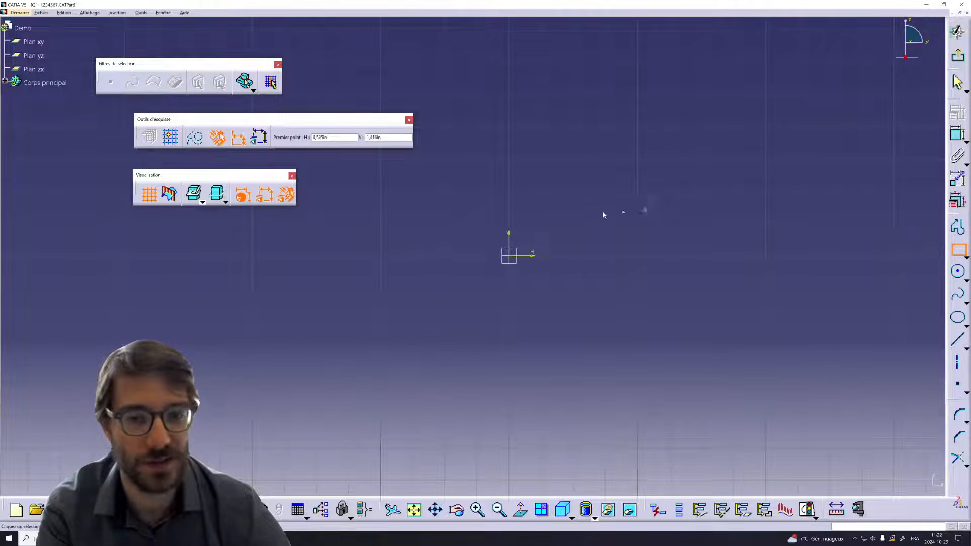
{"action": "left_click", "coordinate": [512, 257]}
{"action": "left_click", "coordinate": [740, 108]}
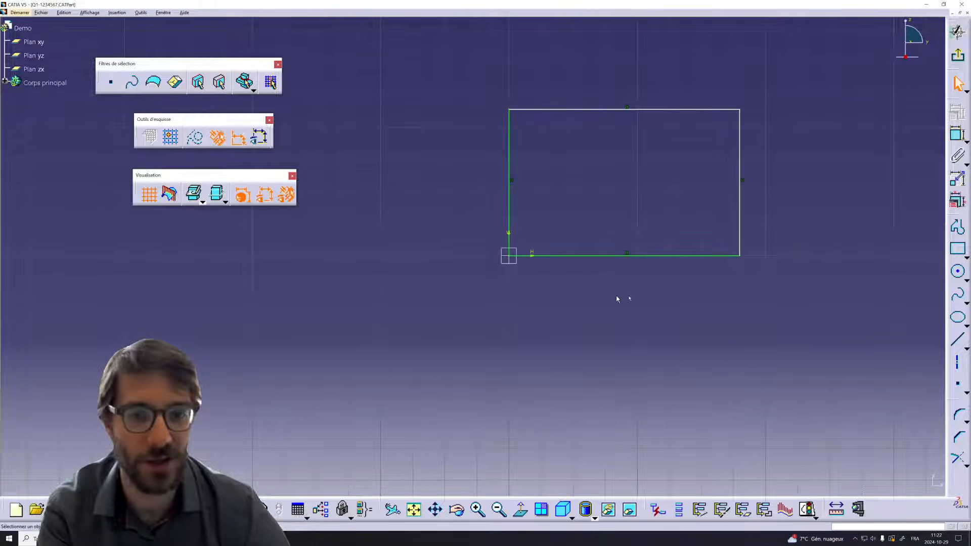
{"action": "mouse_move", "coordinate": [554, 258]}
{"action": "left_mouse_down"}
{"action": "mouse_move", "coordinate": [553, 271]}
{"action": "mouse_move", "coordinate": [557, 253]}
{"action": "left_mouse_up"}
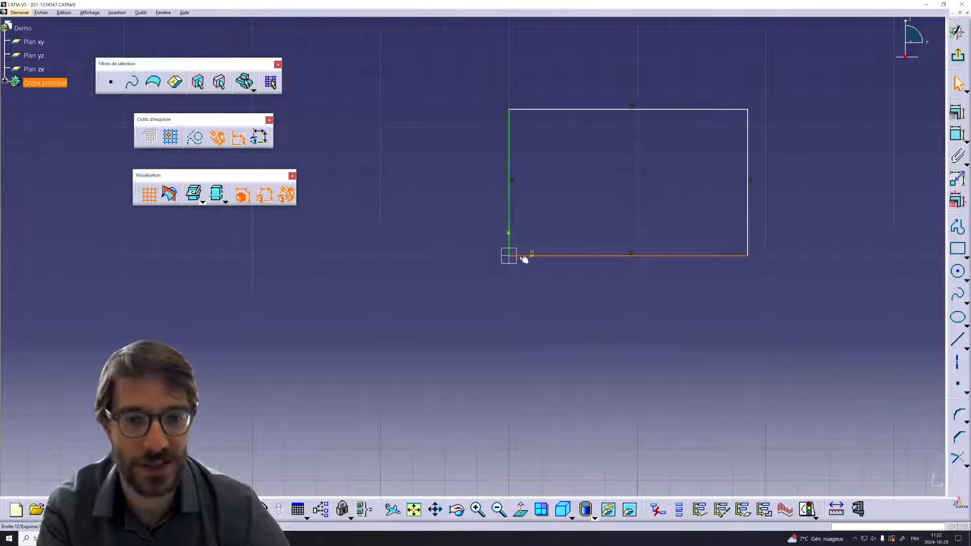
{"action": "left_click", "coordinate": [598, 302]}
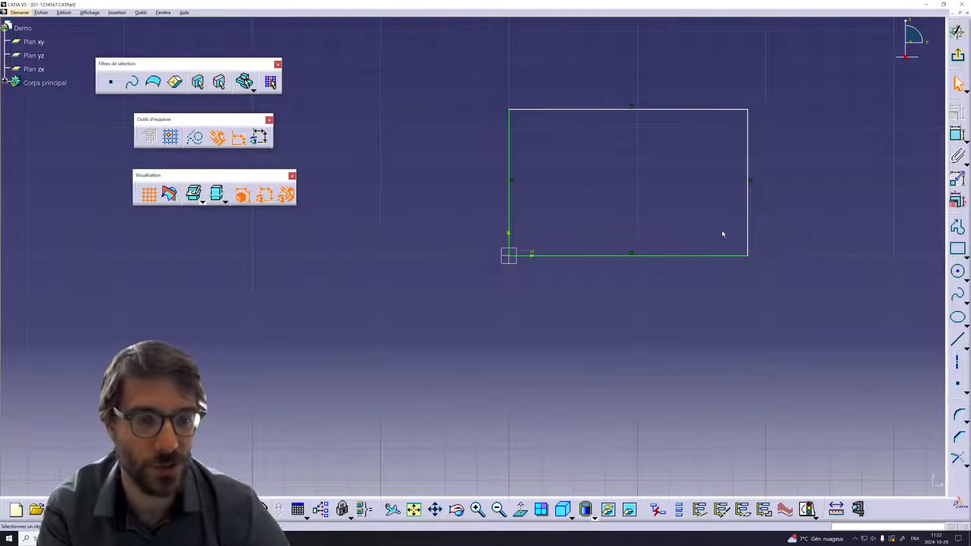
Expand the main body and its sketch in the specification tree to examine the constraints.
{"action": "left_click", "coordinate": [5, 81]}
{"action": "left_click", "coordinate": [14, 96]}
{"action": "left_click", "coordinate": [25, 134]}
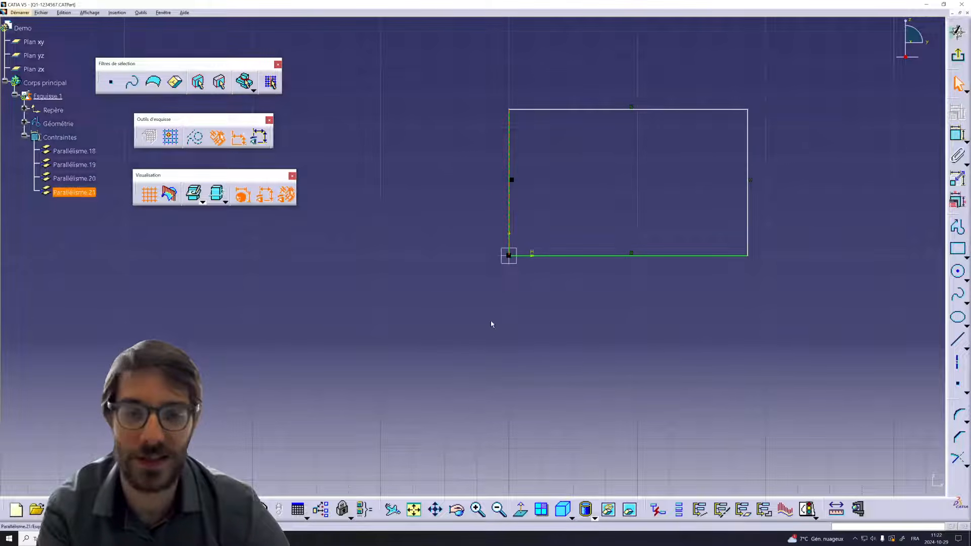
Dimension the rectangle's right edge and set its height to 5 in.
{"action": "left_click", "coordinate": [957, 134]}
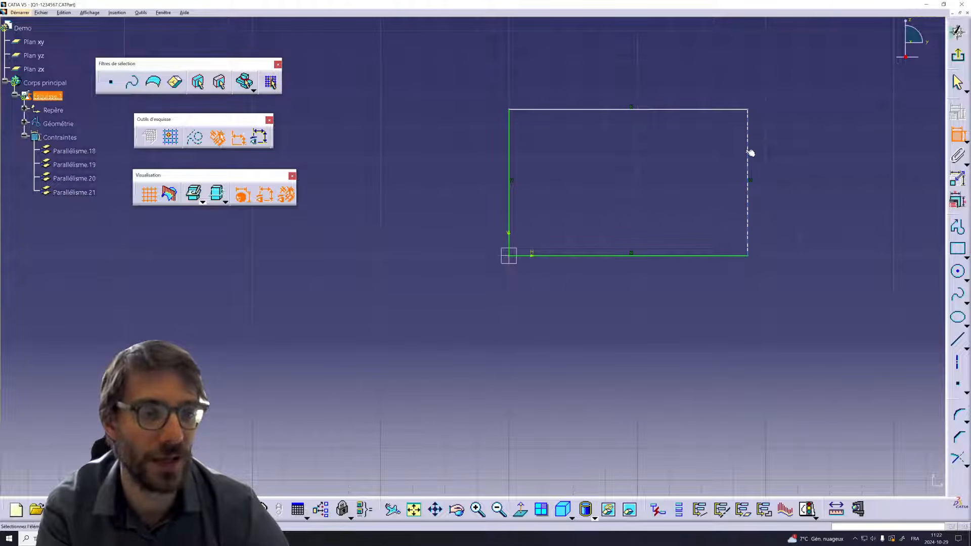
{"action": "left_click", "coordinate": [748, 153]}
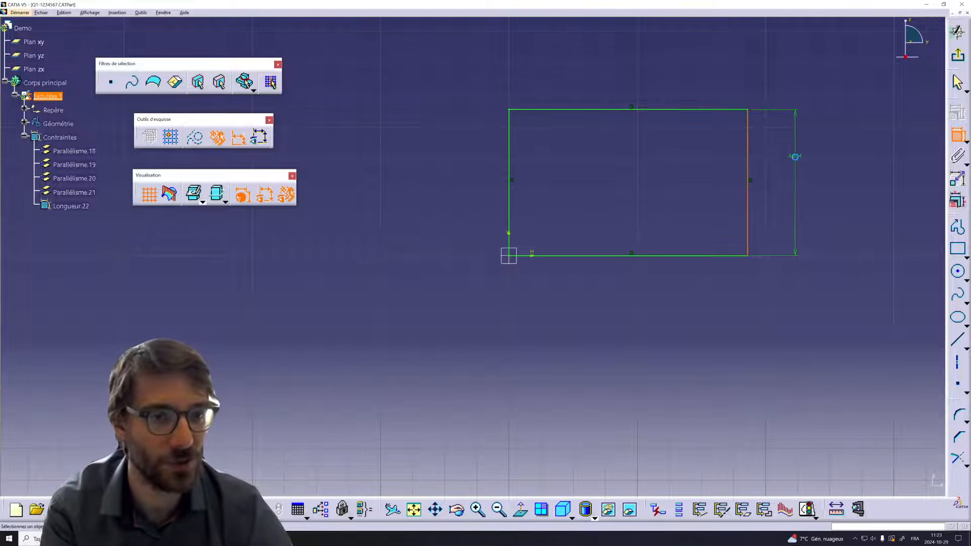
{"action": "left_click", "coordinate": [796, 160]}
{"action": "double_click", "coordinate": [798, 155]}
{"action": "type", "text": "5"}
{"action": "key", "text": "Return"}
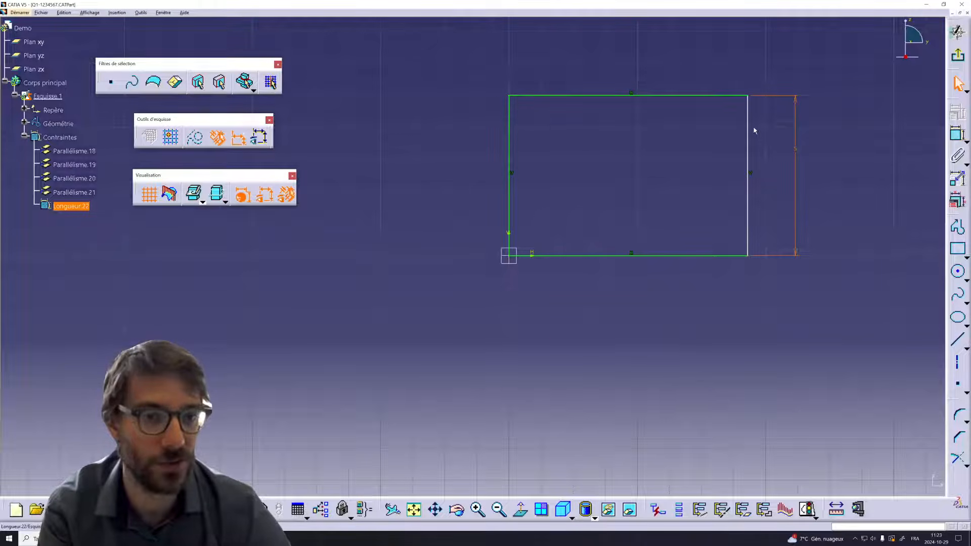
Dimension the rectangle's top edge and set its width to 7 in.
{"action": "left_click", "coordinate": [739, 95]}
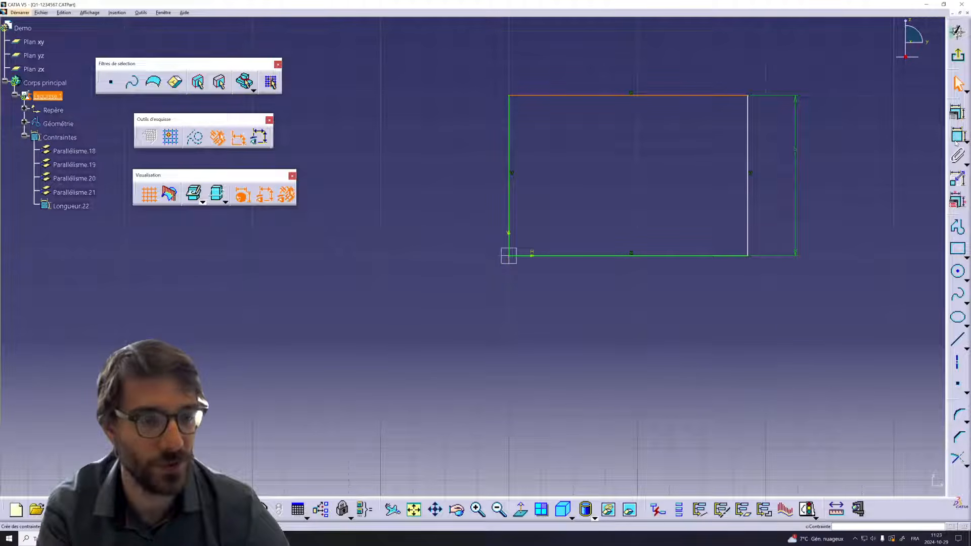
{"action": "left_click", "coordinate": [958, 113]}
{"action": "left_click", "coordinate": [698, 140]}
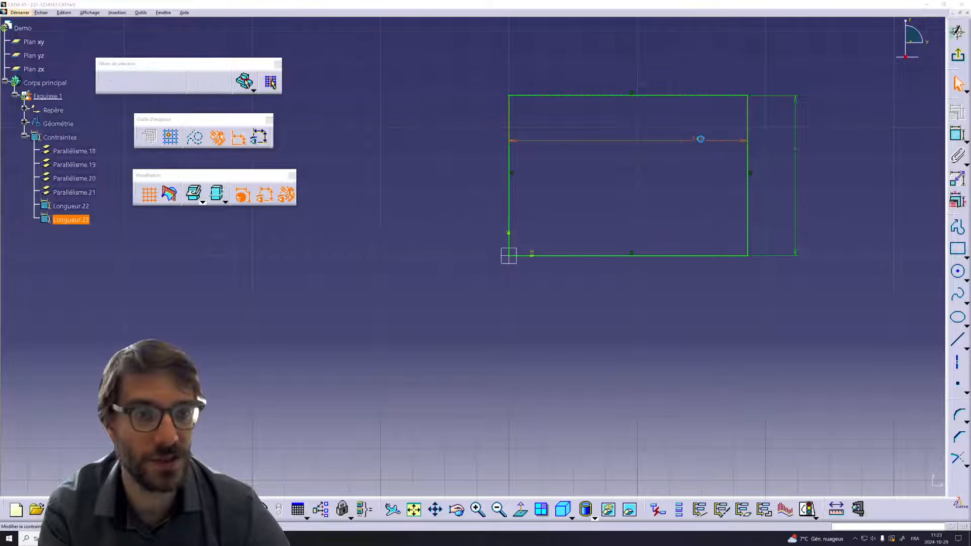
{"action": "double_click", "coordinate": [698, 140]}
{"action": "key", "text": "Return"}
{"action": "left_click", "coordinate": [689, 176]}
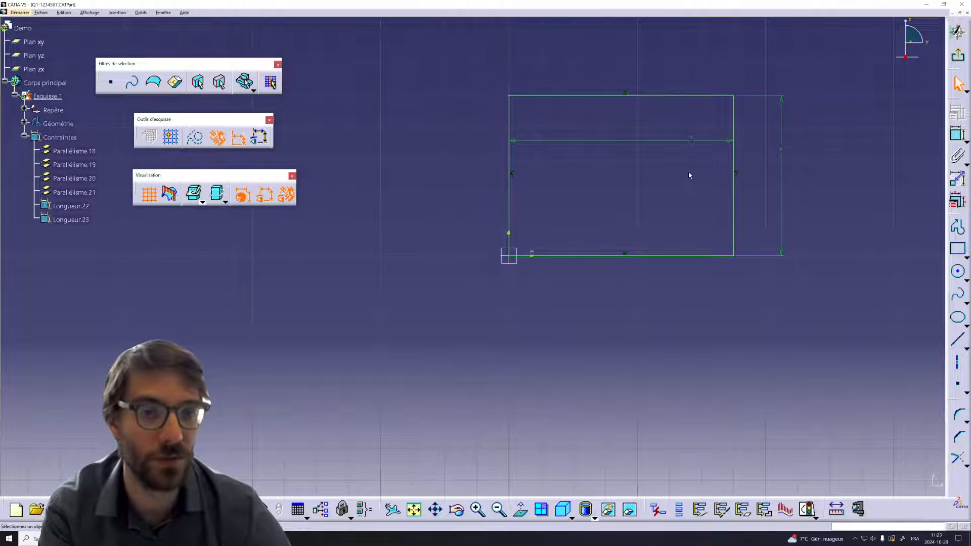
Delete the rectangle with all its constraints and sketch a new one above and to the right of the origin.
{"action": "left_click_drag", "start_coordinate": [838, 288], "coordinate": [449, 63]}
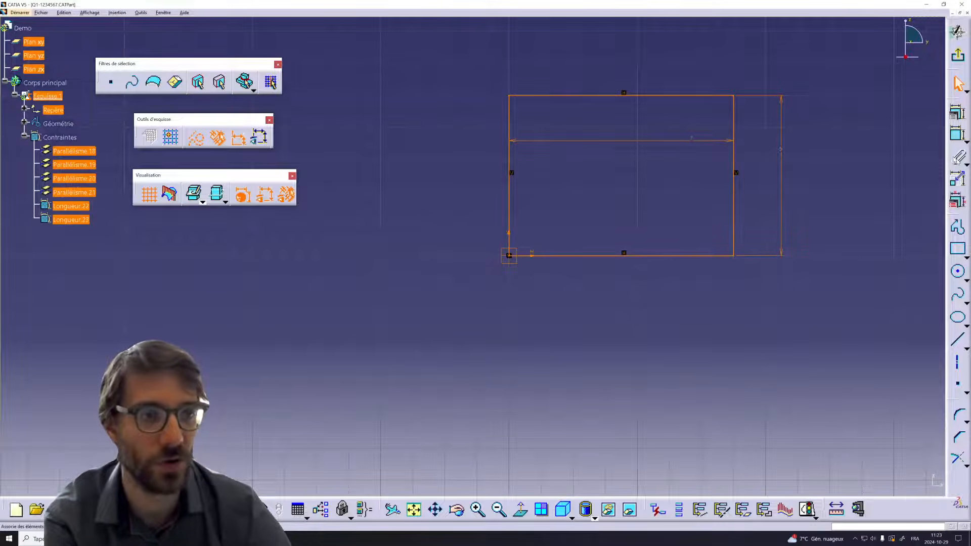
{"action": "key", "text": "Delete"}
{"action": "left_click", "coordinate": [618, 218]}
{"action": "left_click", "coordinate": [772, 96]}
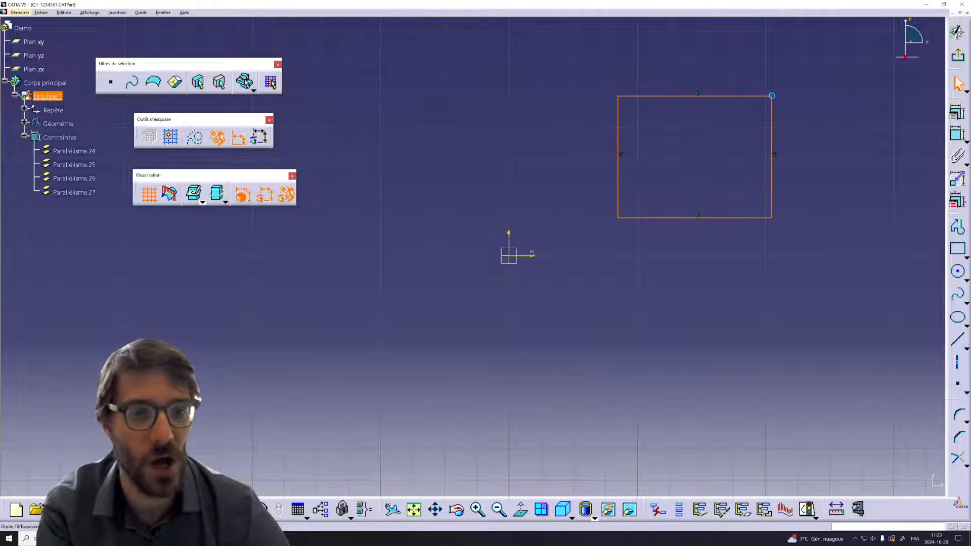
Move the rectangle's bottom edge below the horizontal axis and constrain the top and bottom edges as symmetric about that axis.
{"action": "left_click_drag", "start_coordinate": [737, 218], "coordinate": [681, 334]}
{"action": "left_click", "coordinate": [588, 97], "text": "ctrl"}
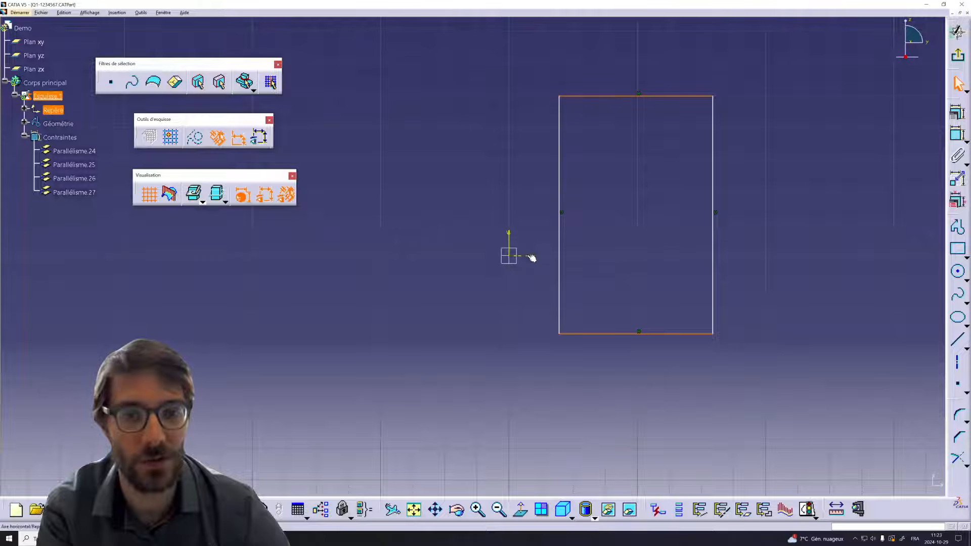
{"action": "left_click", "coordinate": [958, 113]}
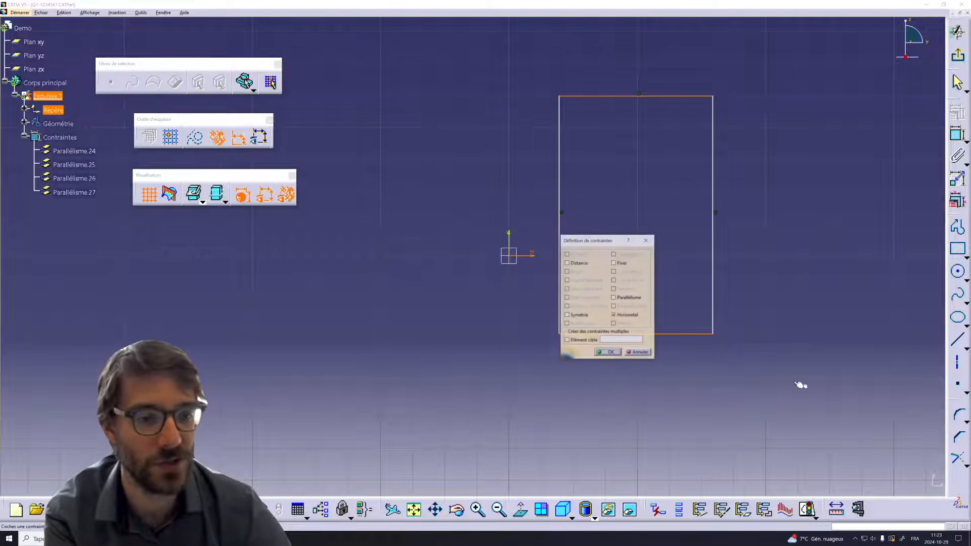
{"action": "left_click", "coordinate": [574, 316]}
{"action": "left_click", "coordinate": [608, 352]}
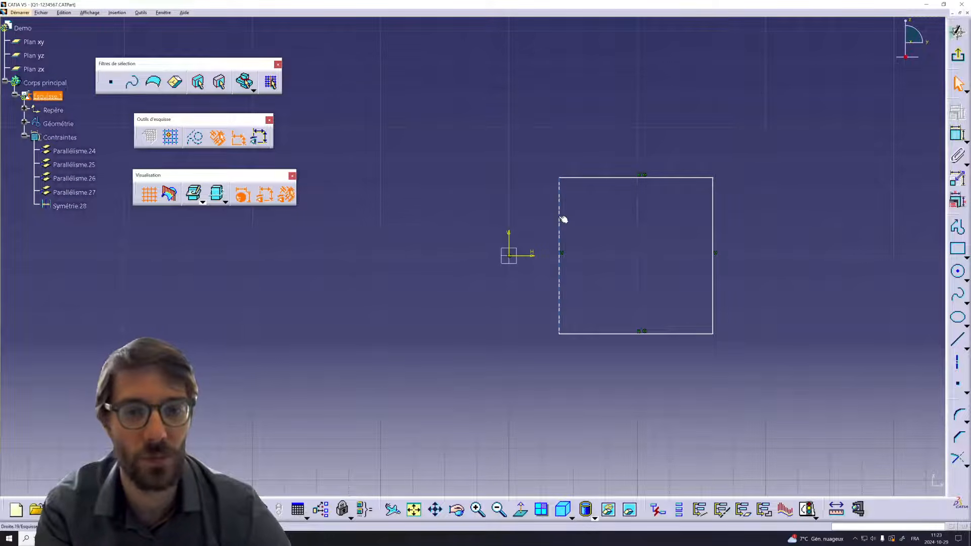
Move the rectangle's left edge past the vertical axis and constrain it to be coincident with that axis.
{"action": "left_click_drag", "start_coordinate": [561, 217], "coordinate": [460, 211]}
{"action": "left_click", "coordinate": [508, 236], "text": "ctrl"}
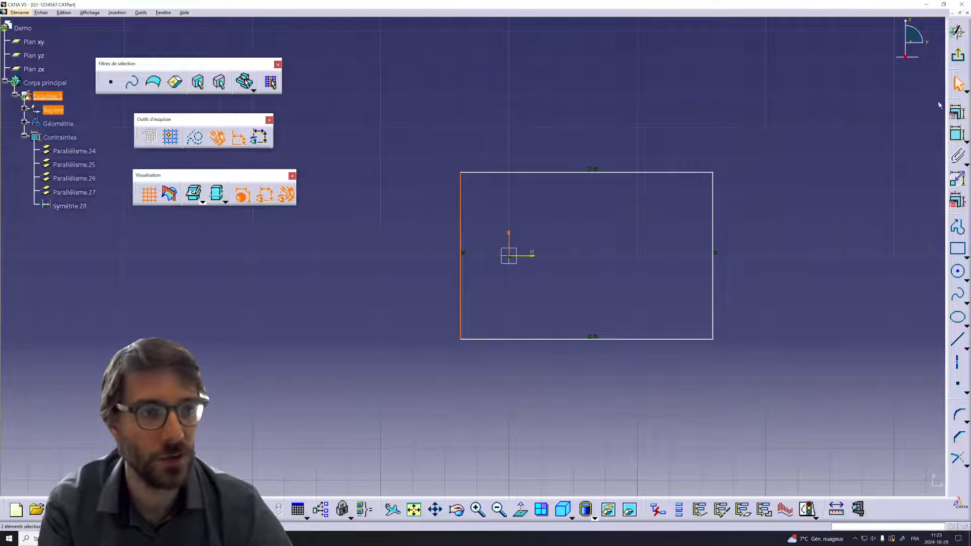
{"action": "left_click", "coordinate": [957, 113]}
{"action": "left_click", "coordinate": [620, 273]}
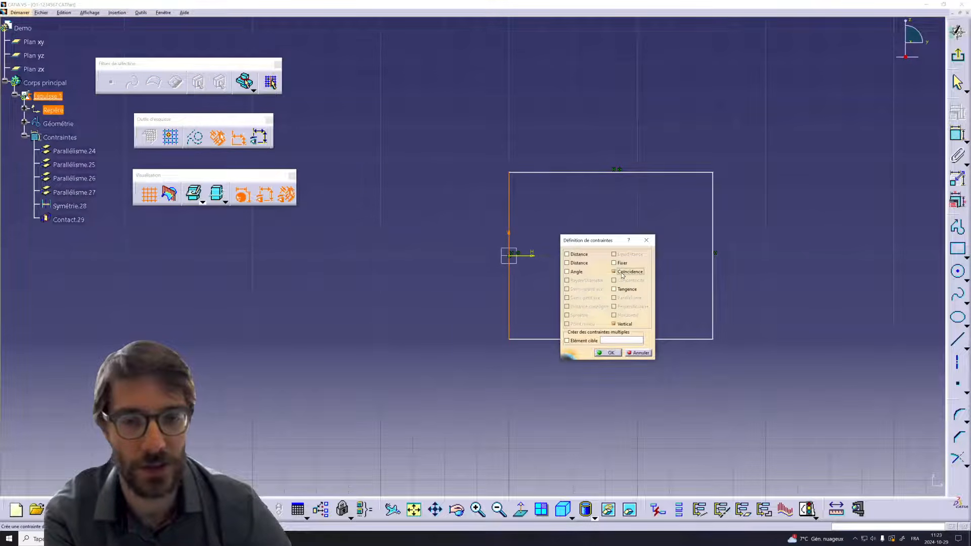
{"action": "left_click", "coordinate": [608, 352]}
Dimension the top edge of the symmetric rectangle and set its length to 7 in.
{"action": "left_click", "coordinate": [691, 173]}
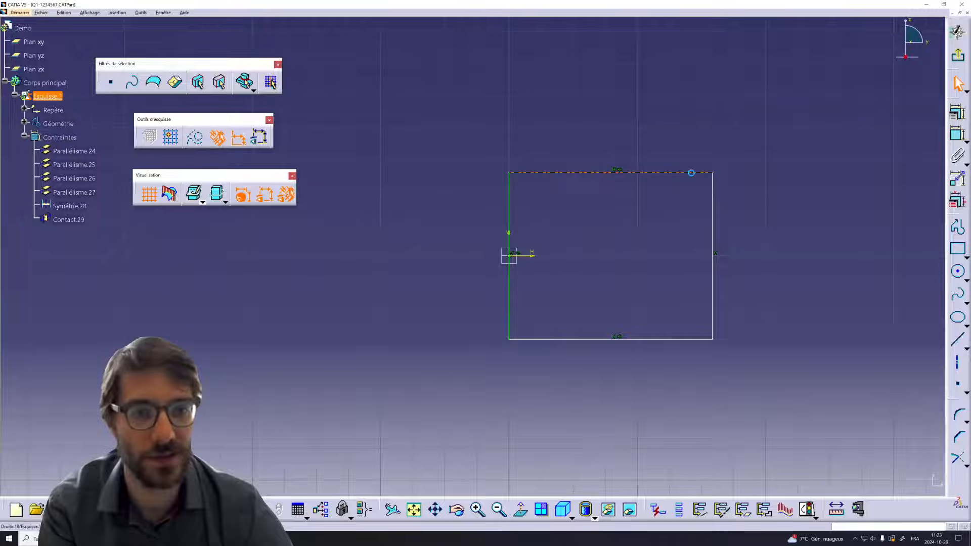
{"action": "left_click", "coordinate": [958, 134]}
{"action": "left_click", "coordinate": [742, 97]}
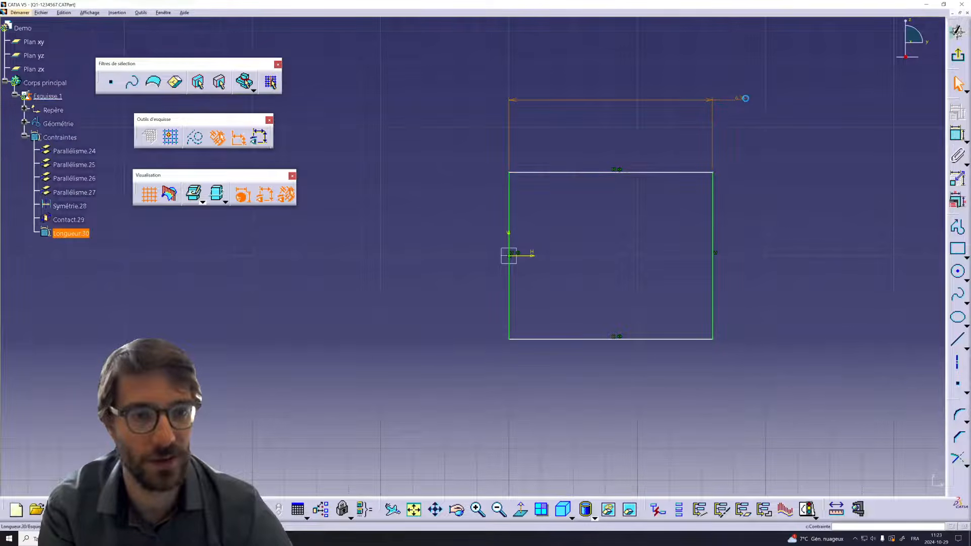
{"action": "double_click", "coordinate": [743, 97]}
{"action": "type", "text": "7in"}
{"action": "key", "text": "Return"}
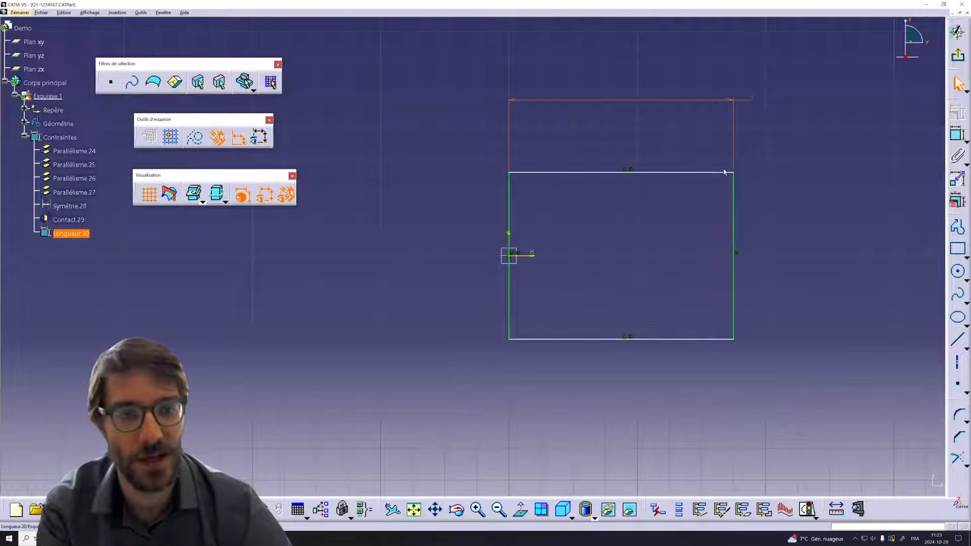
Dimension the right edge of the symmetric rectangle and set its length to 5 in.
{"action": "left_click", "coordinate": [734, 201]}
{"action": "left_click", "coordinate": [958, 134]}
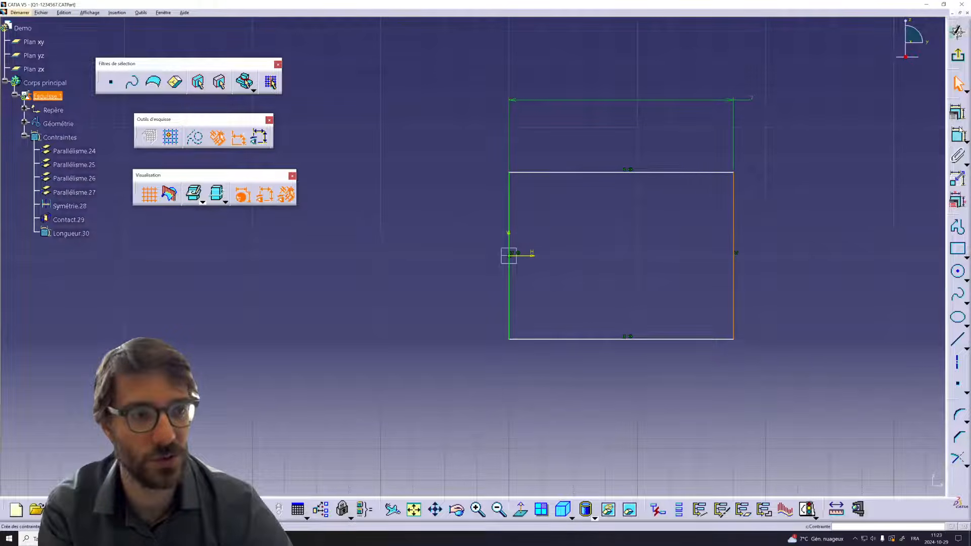
{"action": "left_click", "coordinate": [833, 229]}
{"action": "double_click", "coordinate": [829, 227]}
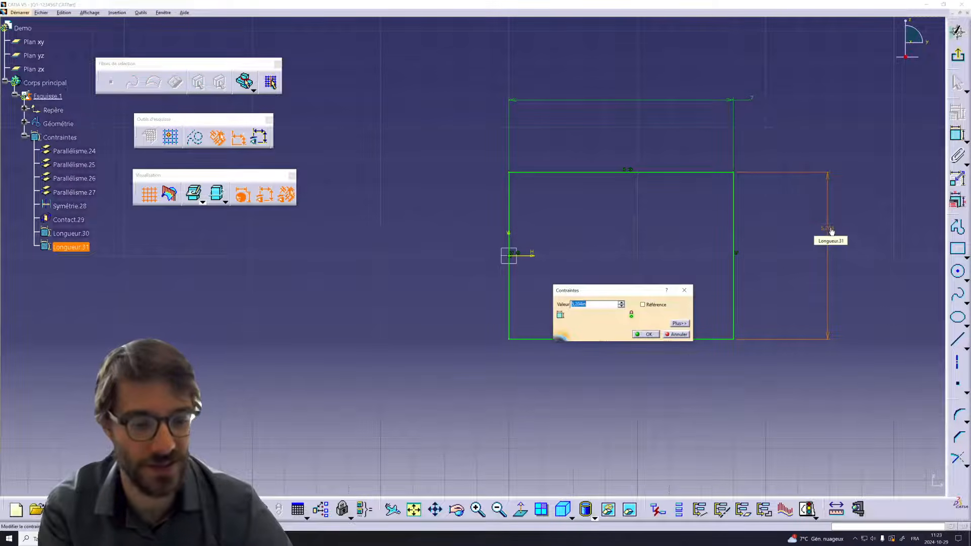
{"action": "type", "text": "5"}
{"action": "key", "text": "Return"}
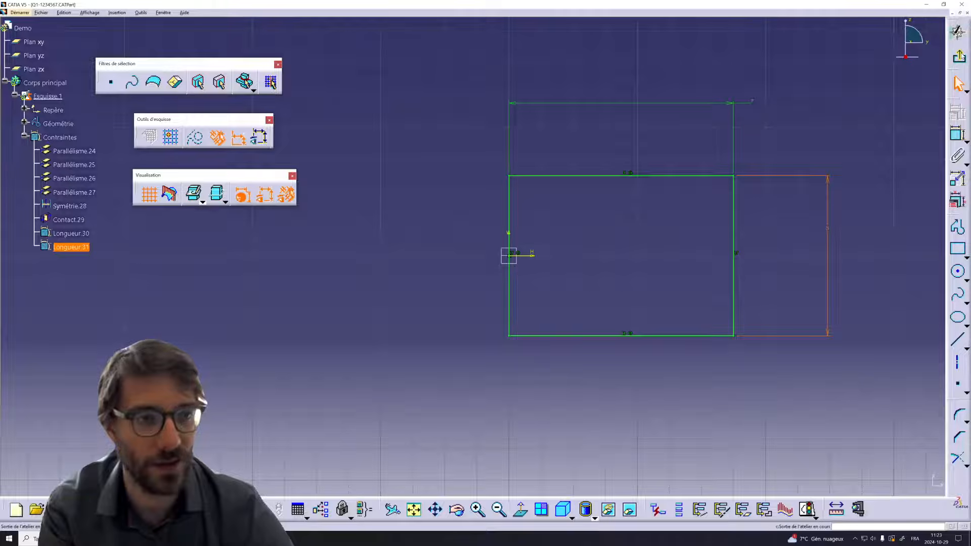
Exit the sketch and extrude the rectangle to a length of 3 in.
{"action": "left_click", "coordinate": [957, 31]}
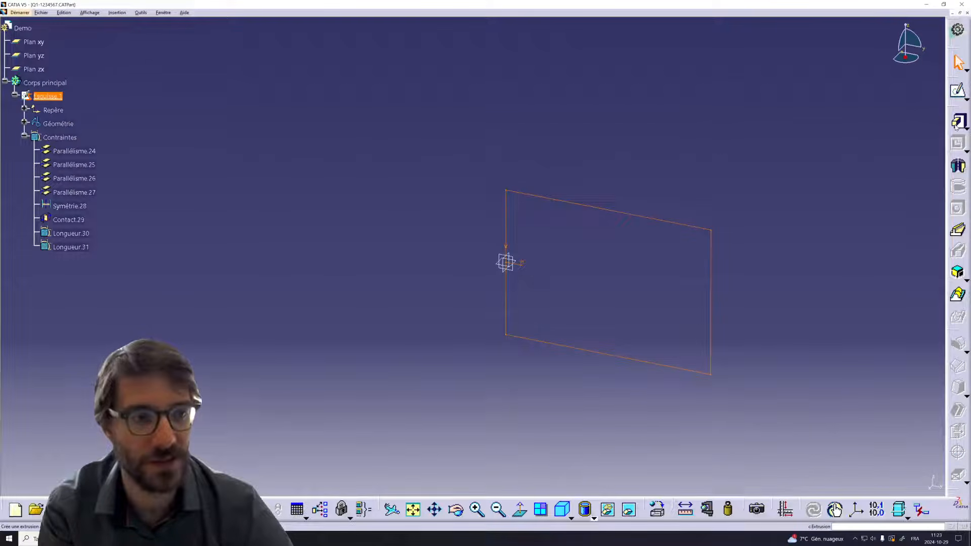
{"action": "left_click", "coordinate": [957, 122]}
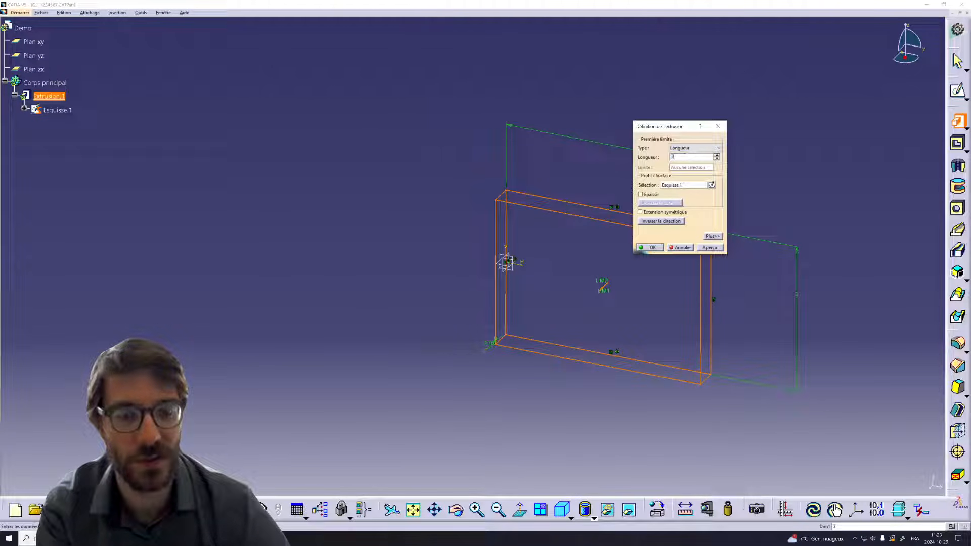
{"action": "left_click", "coordinate": [650, 247]}
Open a new sketch on the large front face of the extruded block.
{"action": "left_click", "coordinate": [659, 287]}
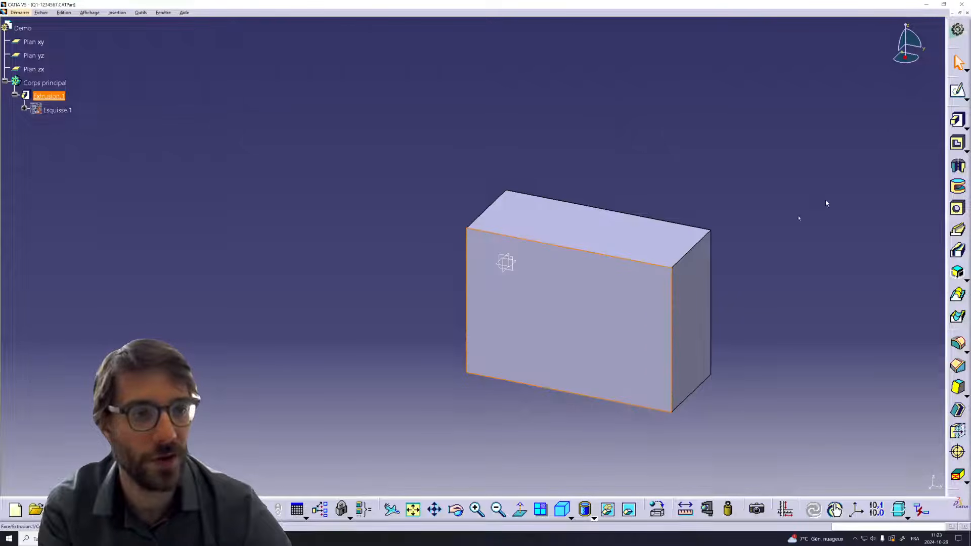
{"action": "left_click", "coordinate": [958, 90]}
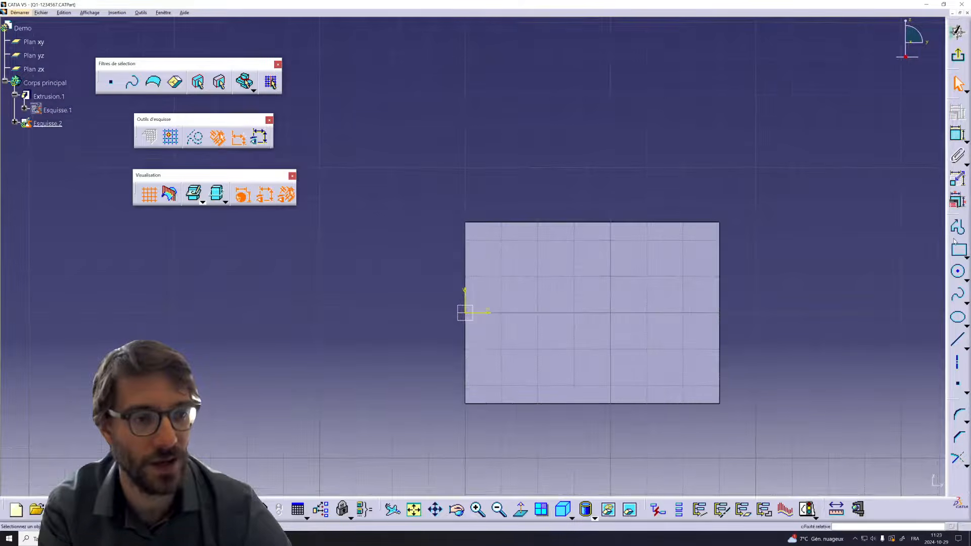
Sketch a closed right triangle with horizontal and vertical legs and move it onto the upper-right area of the block's face.
{"action": "left_click", "coordinate": [958, 227]}
{"action": "left_click", "coordinate": [646, 185]}
{"action": "left_click", "coordinate": [788, 184]}
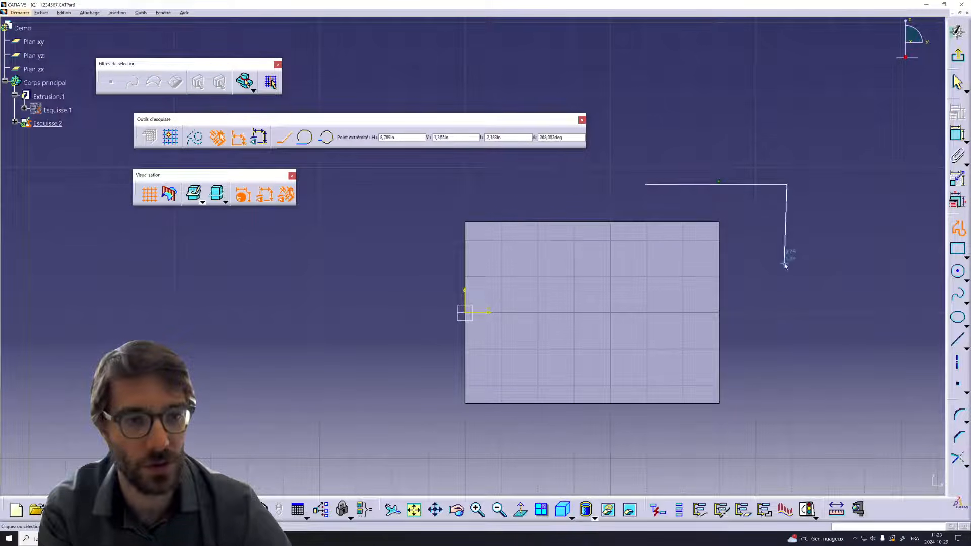
{"action": "left_click", "coordinate": [788, 287]}
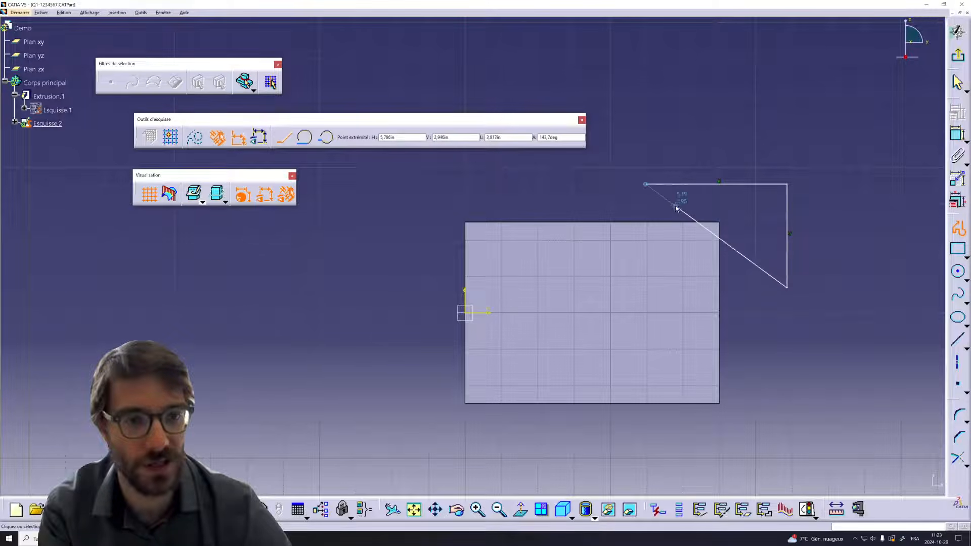
{"action": "left_click", "coordinate": [646, 184]}
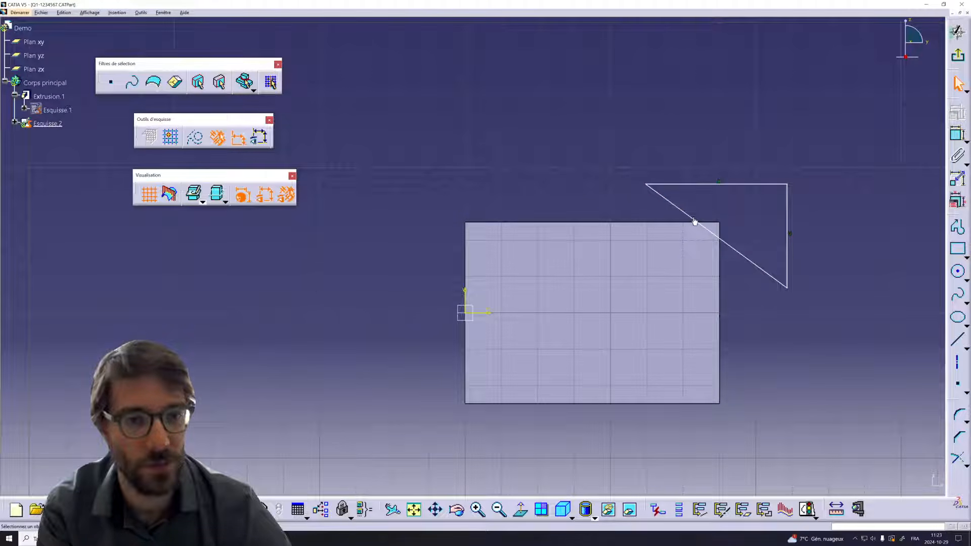
{"action": "left_click_drag", "start_coordinate": [689, 216], "coordinate": [617, 273]}
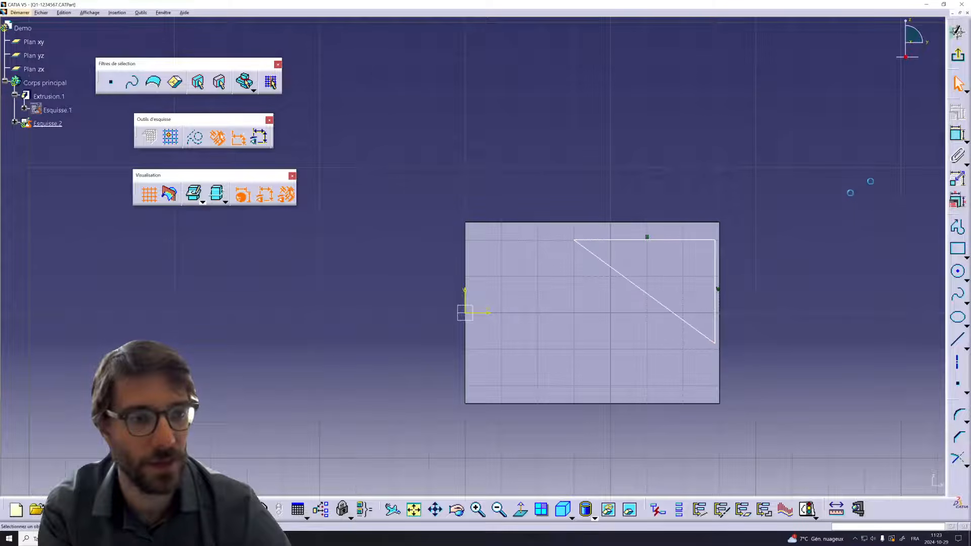
Make the triangle's horizontal leg coincident with the face's top edge and its vertical leg coincident with the right edge.
{"action": "left_click", "coordinate": [680, 241]}
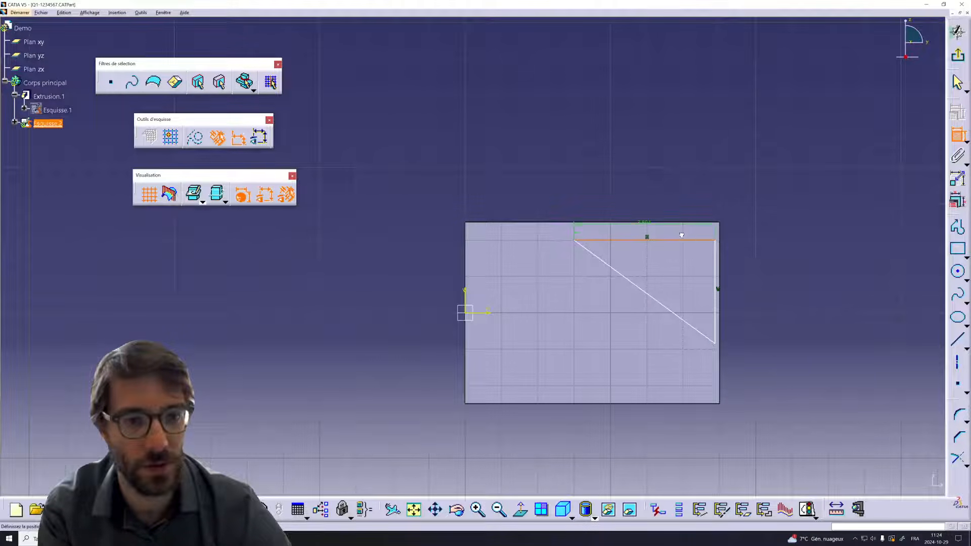
{"action": "right_click", "coordinate": [703, 188]}
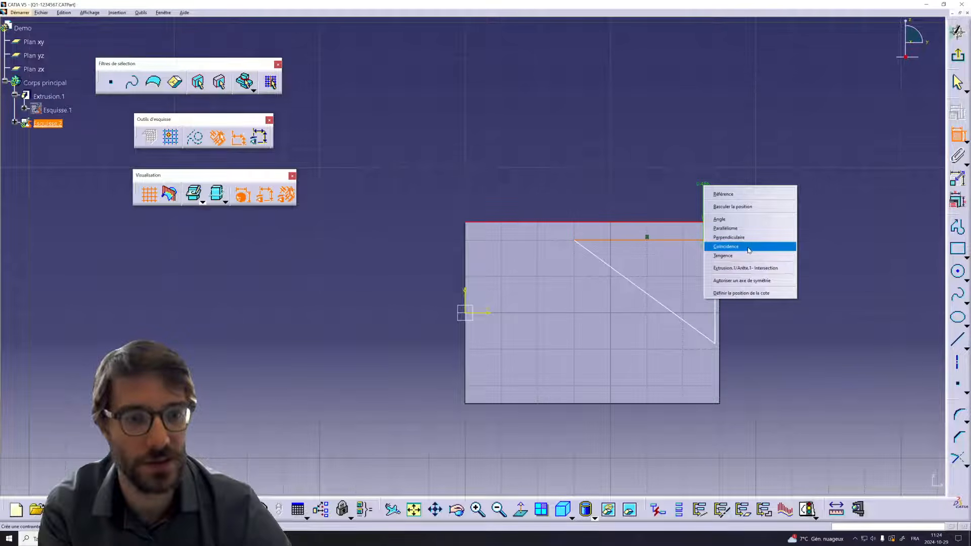
{"action": "left_click", "coordinate": [749, 245]}
{"action": "left_click", "coordinate": [714, 261]}
{"action": "right_click", "coordinate": [756, 245]}
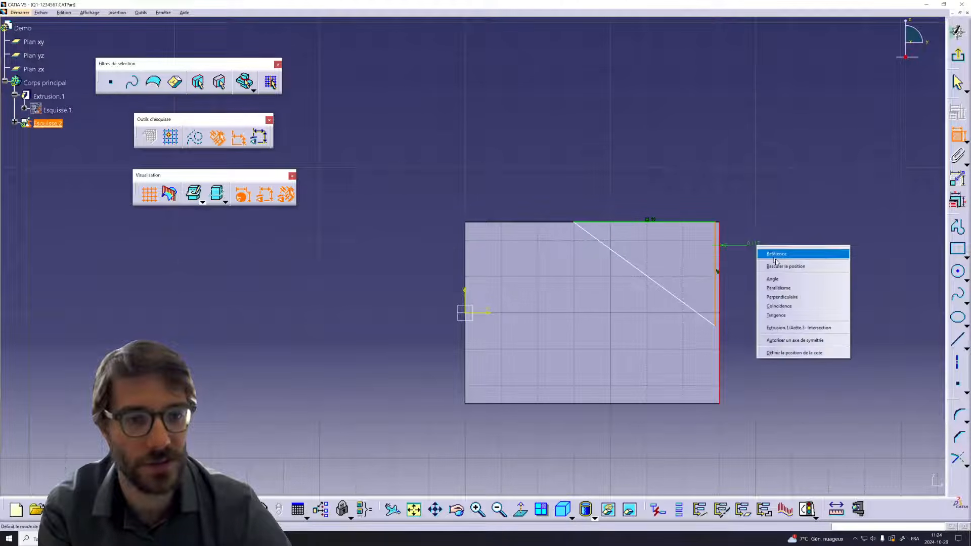
{"action": "left_click", "coordinate": [785, 306]}
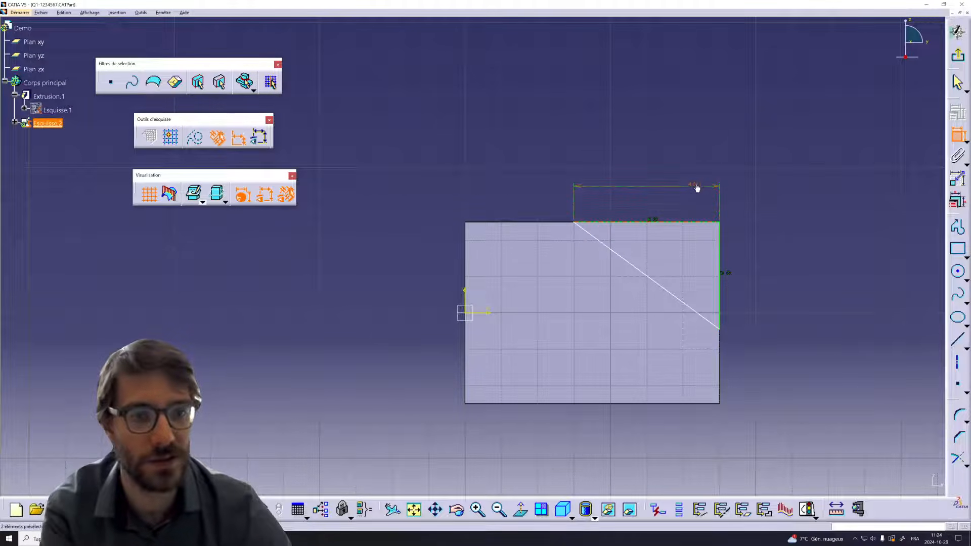
Set the triangle's horizontal leg to 4 in, then dimension its vertical leg and set it to 3 in.
{"action": "double_click", "coordinate": [697, 184]}
{"action": "key", "text": "Return"}
{"action": "left_click", "coordinate": [720, 263]}
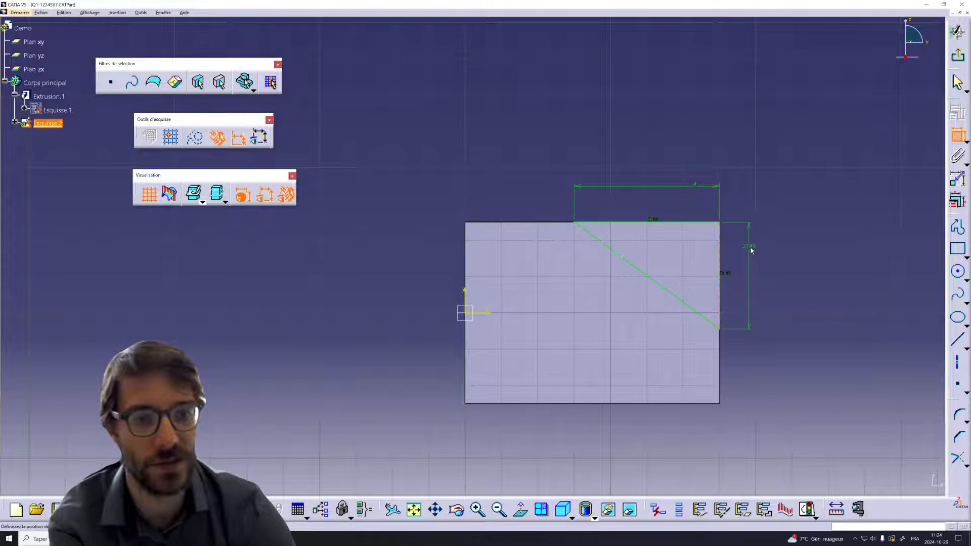
{"action": "double_click", "coordinate": [757, 247]}
{"action": "key", "text": "Return"}
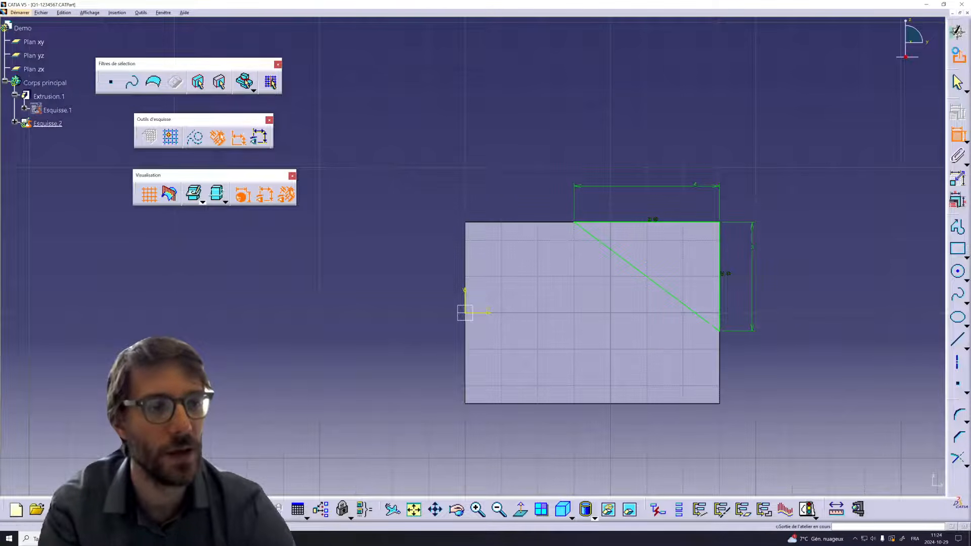
Exit the triangle sketch and cut it into the block as a pocket 2 in deep.
{"action": "left_click", "coordinate": [957, 55]}
{"action": "left_click", "coordinate": [958, 143]}
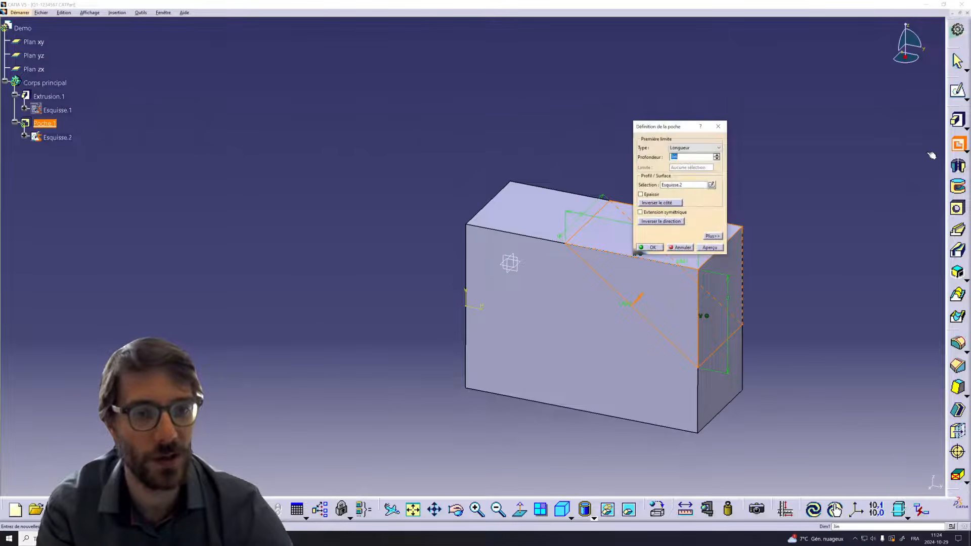
{"action": "type", "text": "2"}
{"action": "key", "text": "Return"}
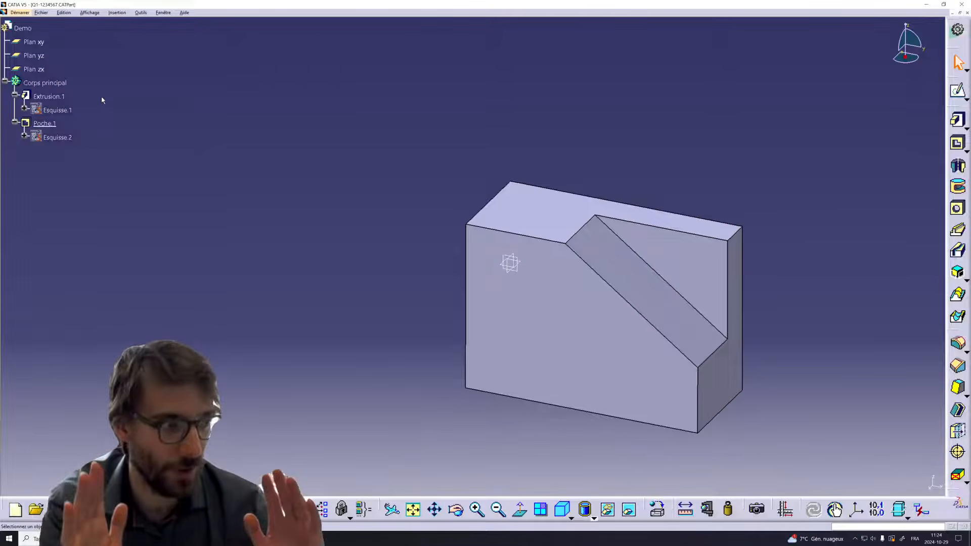
Define Extrusion.1 as the work object and look at the block without the pocket in isometric view.
{"action": "left_click", "coordinate": [49, 124]}
{"action": "right_click", "coordinate": [49, 96]}
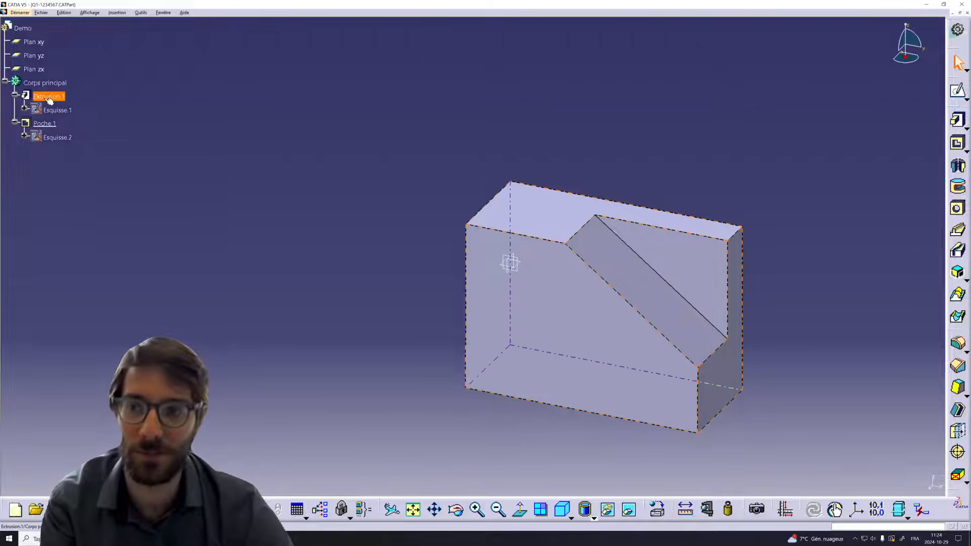
{"action": "left_click", "coordinate": [81, 151]}
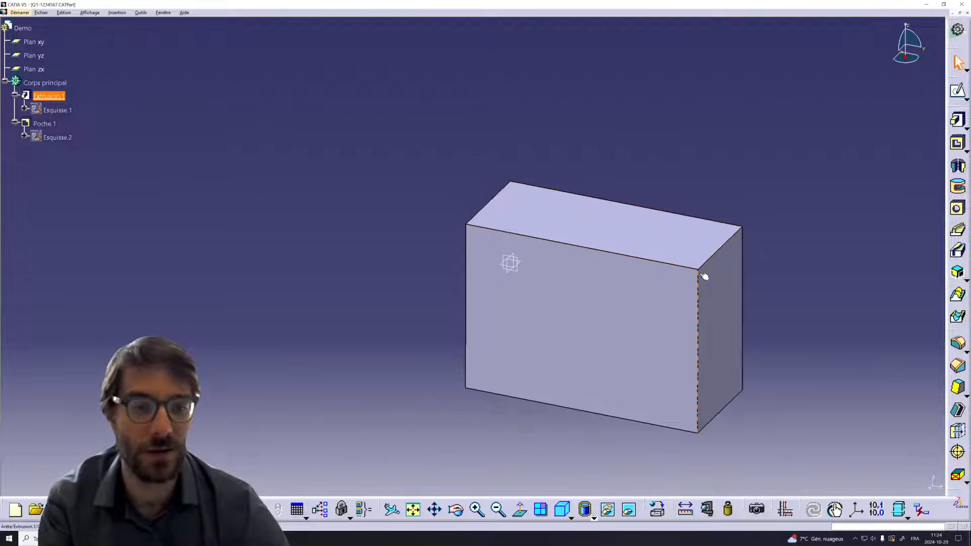
{"action": "middle_click_drag", "start_coordinate": [771, 302], "coordinate": [636, 203]}
{"action": "middle_click_drag", "start_coordinate": [665, 317], "coordinate": [632, 384]}
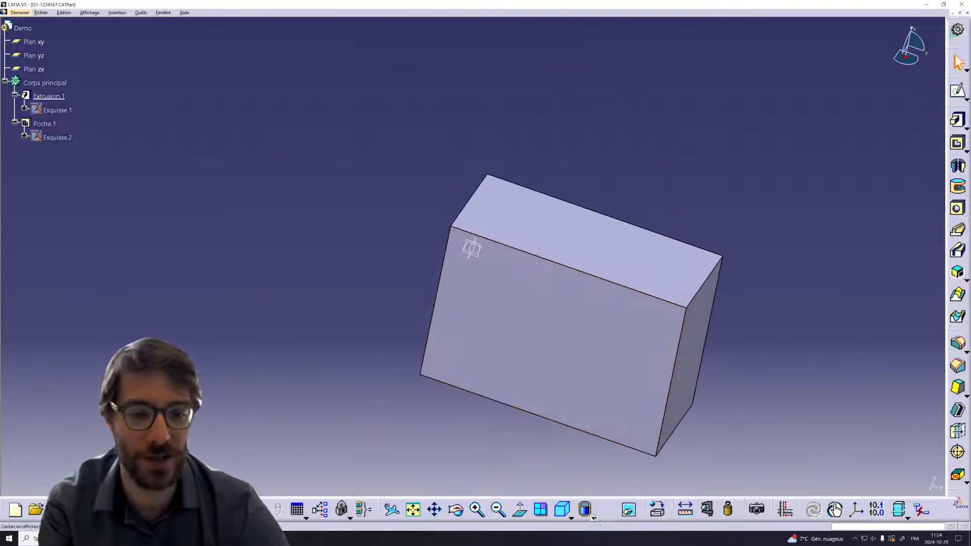
{"action": "left_click", "coordinate": [562, 509]}
{"action": "middle_click_drag", "start_coordinate": [703, 298], "coordinate": [702, 282]}
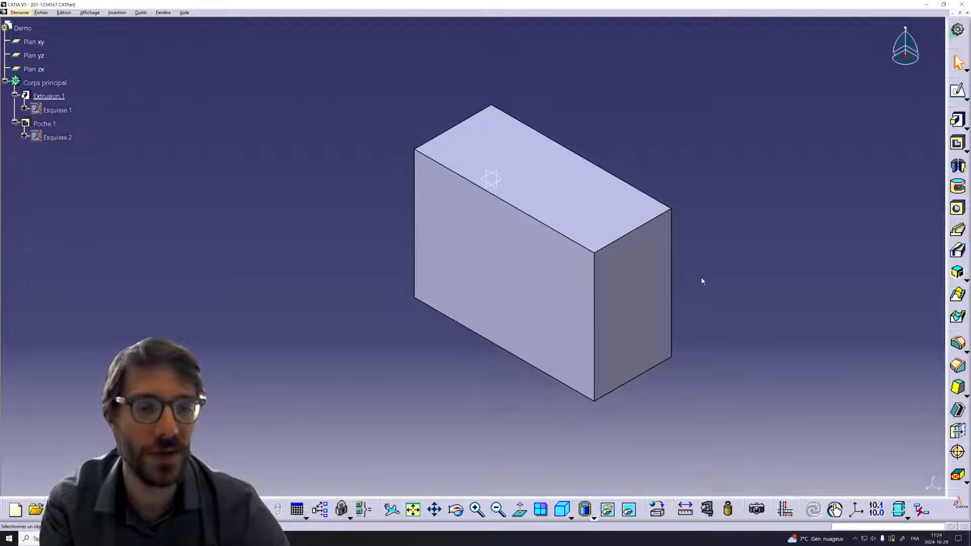
Define Poche.1 as the work object again.
{"action": "double_click", "coordinate": [46, 99]}
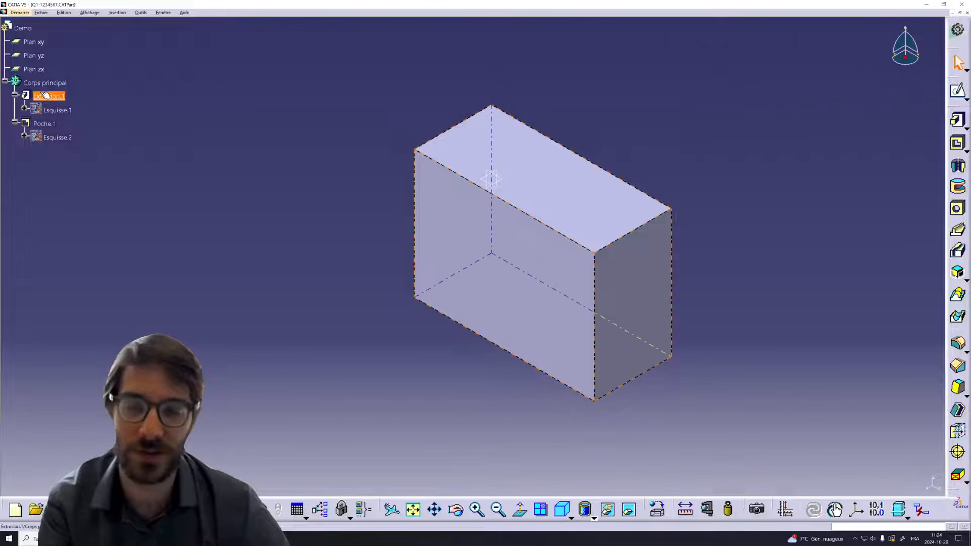
{"action": "right_click", "coordinate": [52, 125]}
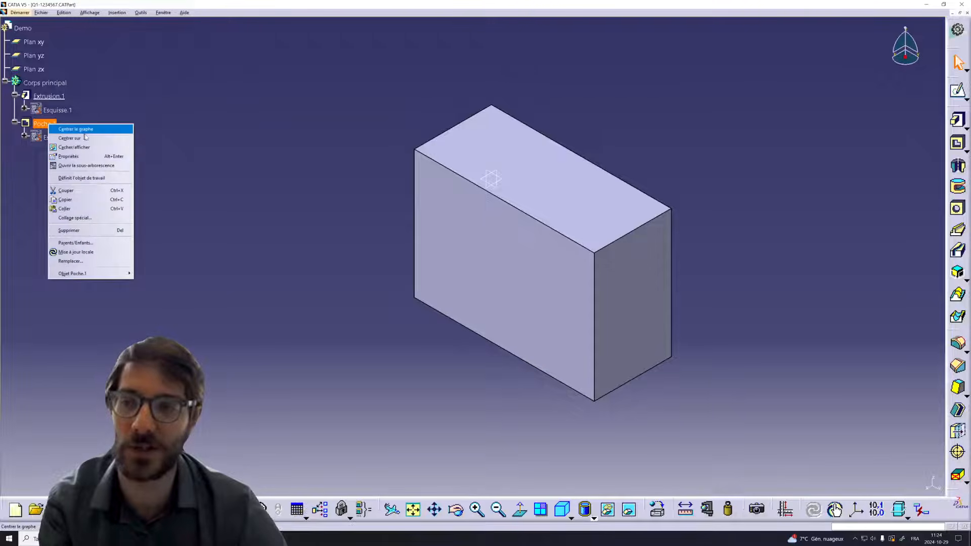
{"action": "left_click", "coordinate": [112, 181]}
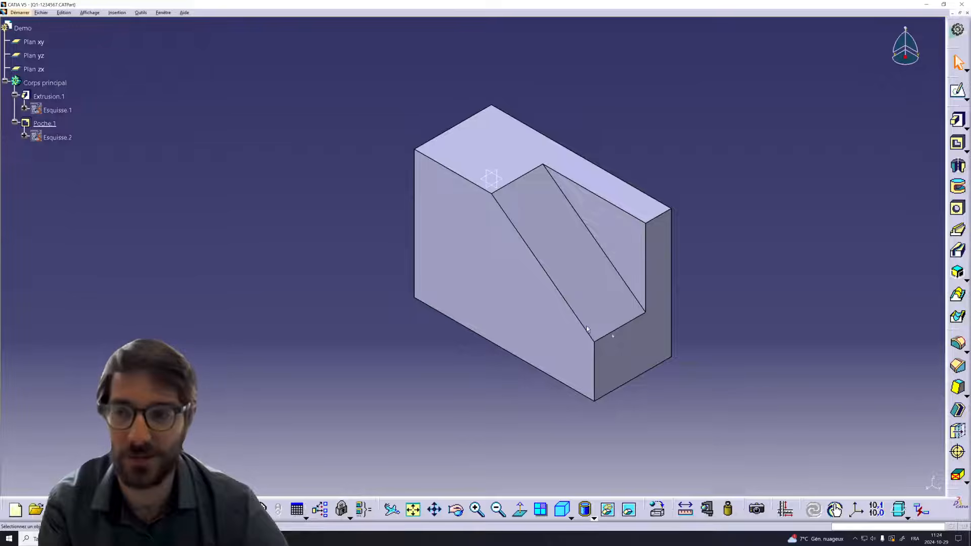
Switch manipulation to the specification tree, reposition the tree, and reactivate the 3D geometry.
{"action": "left_click", "coordinate": [14, 112]}
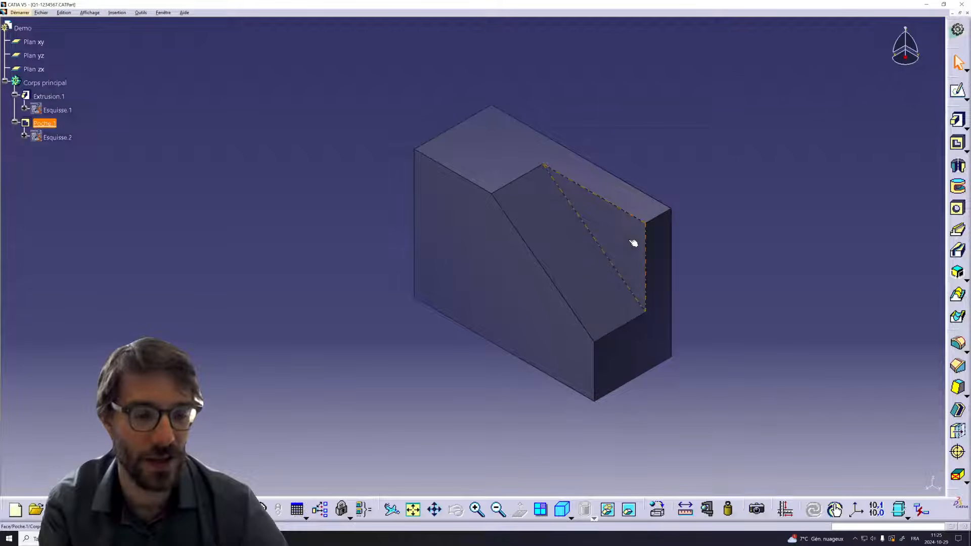
{"action": "middle_click_drag", "start_coordinate": [722, 255], "coordinate": [752, 273]}
{"action": "middle_click_drag", "start_coordinate": [692, 229], "coordinate": [665, 222], "text": "ctrl"}
{"action": "middle_click_drag", "start_coordinate": [698, 342], "coordinate": [618, 113], "text": "ctrl"}
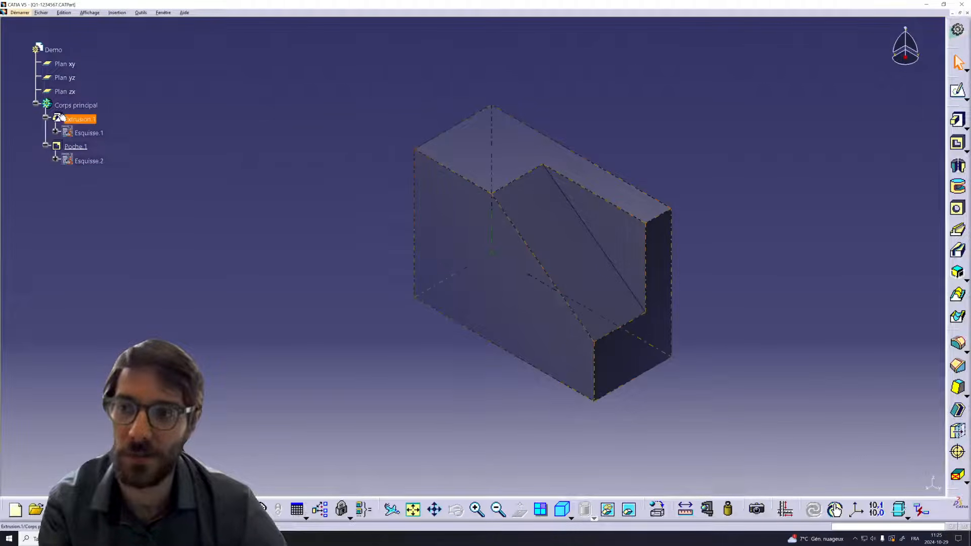
{"action": "left_click", "coordinate": [45, 132]}
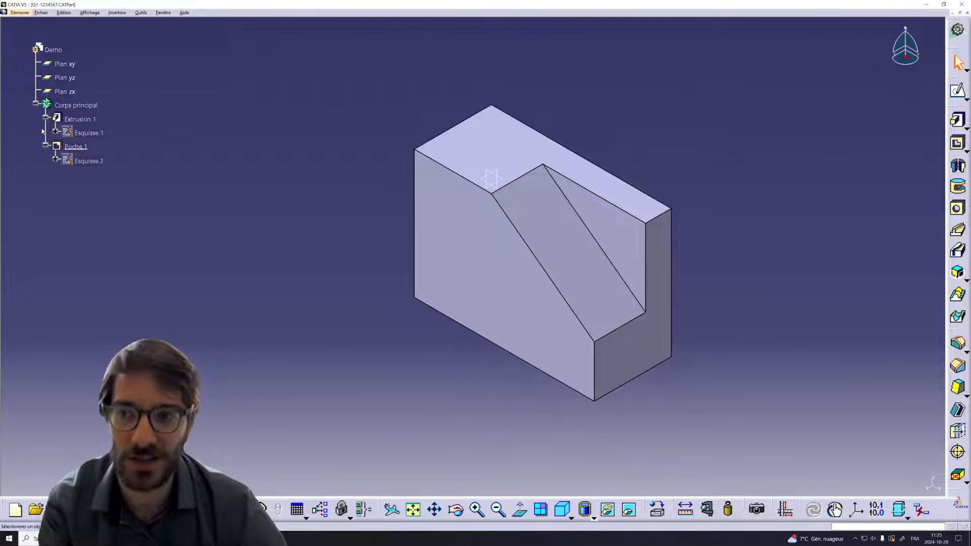
Switch manipulation to the specification tree and move it out of view, then try switching between the tree and the 3D geometry.
{"action": "left_click", "coordinate": [45, 133]}
{"action": "middle_click_drag", "start_coordinate": [357, 137], "coordinate": [152, 278]}
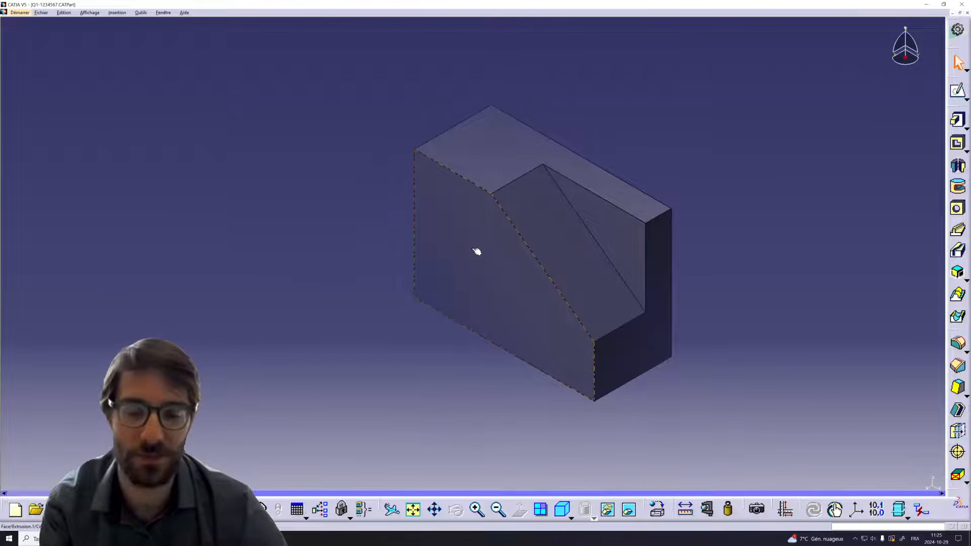
{"action": "left_click", "coordinate": [934, 489]}
{"action": "middle_click_drag", "start_coordinate": [808, 366], "coordinate": [679, 321]}
{"action": "left_click", "coordinate": [938, 491]}
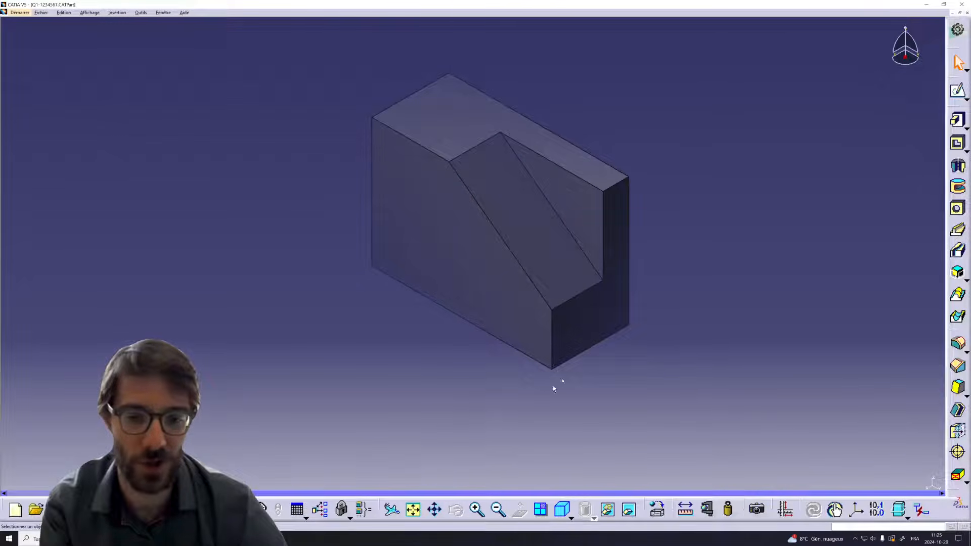
Fit the specification tree back into view and reactivate the 3D geometry.
{"action": "left_click", "coordinate": [414, 511]}
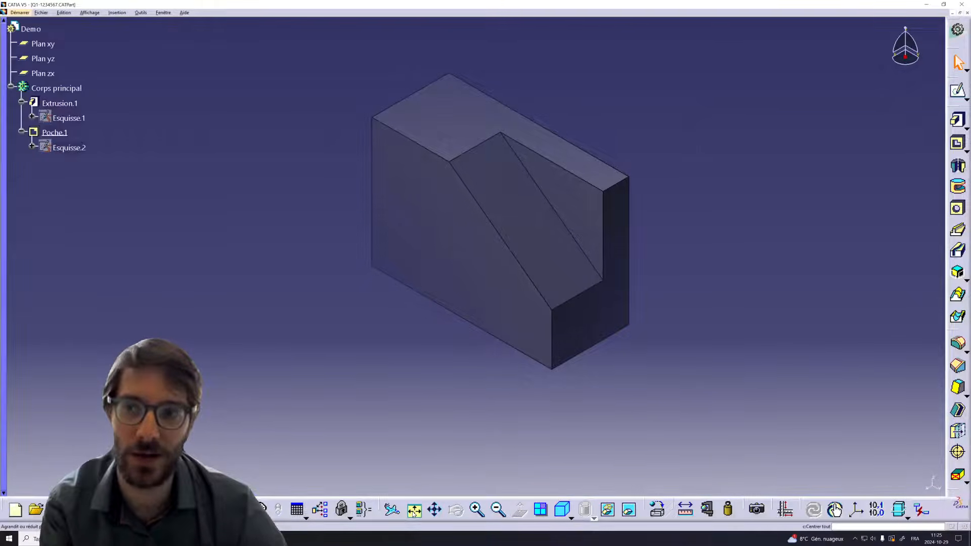
{"action": "left_click", "coordinate": [932, 486]}
{"action": "mouse_move", "coordinate": [689, 300]}
{"action": "middle_mouse_down"}
{"action": "mouse_move", "coordinate": [677, 302]}
{"action": "mouse_move", "coordinate": [715, 273]}
{"action": "mouse_move", "coordinate": [679, 288]}
{"action": "middle_mouse_up"}
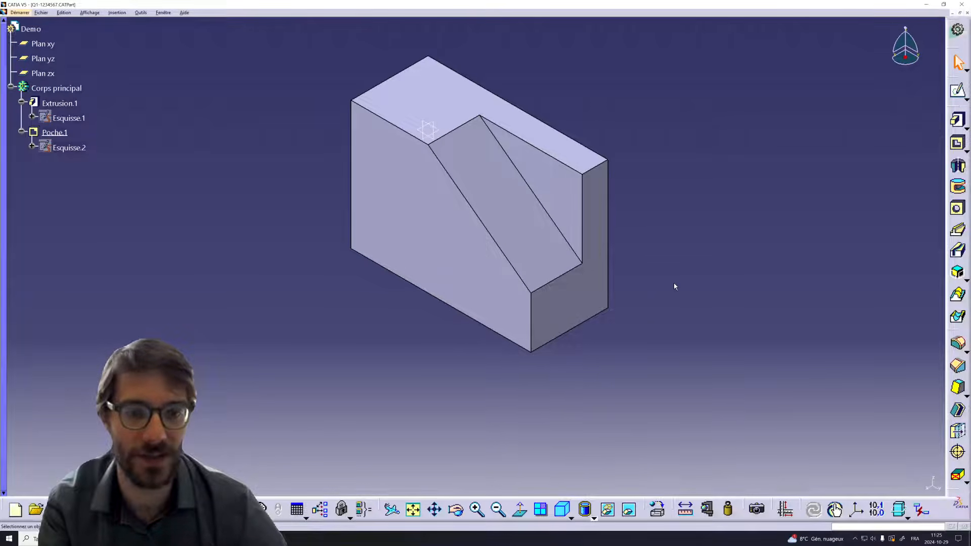
Save the part.
{"action": "key", "text": "ctrl+s"}
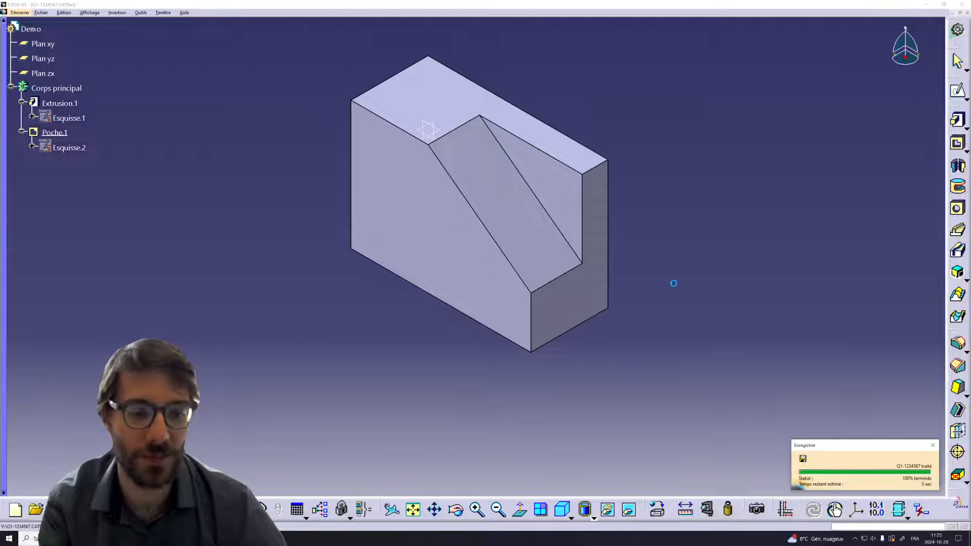
{"action": "left_click", "coordinate": [20, 13]}
{"action": "mouse_move", "coordinate": [40, 29]}
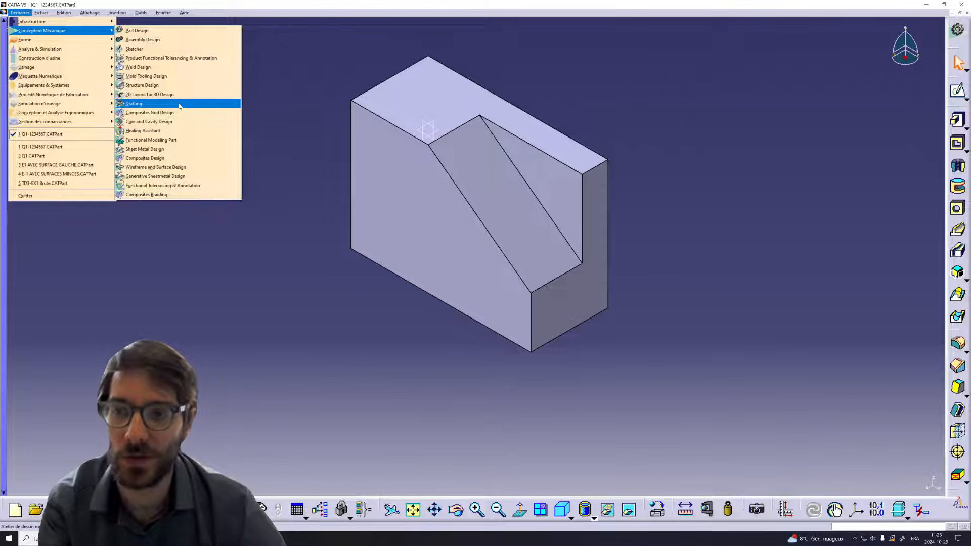
{"action": "left_click", "coordinate": [264, 116]}
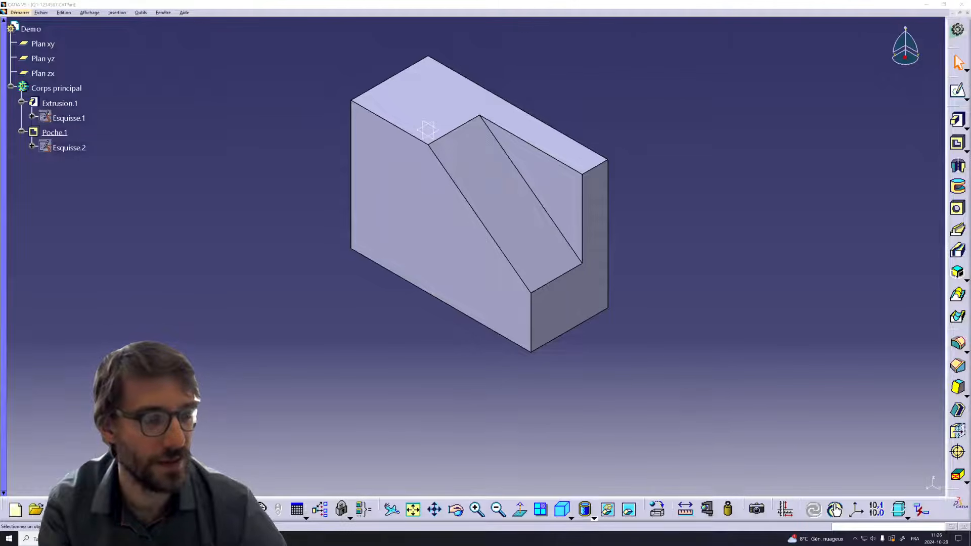
From File Explorer's Téléchargements folder, open Cartouche A.CATDrawing in CATIA, examine its title block sheet, and close the open documents.
{"action": "left_click_drag", "start_coordinate": [970, 199], "coordinate": [668, 146]}
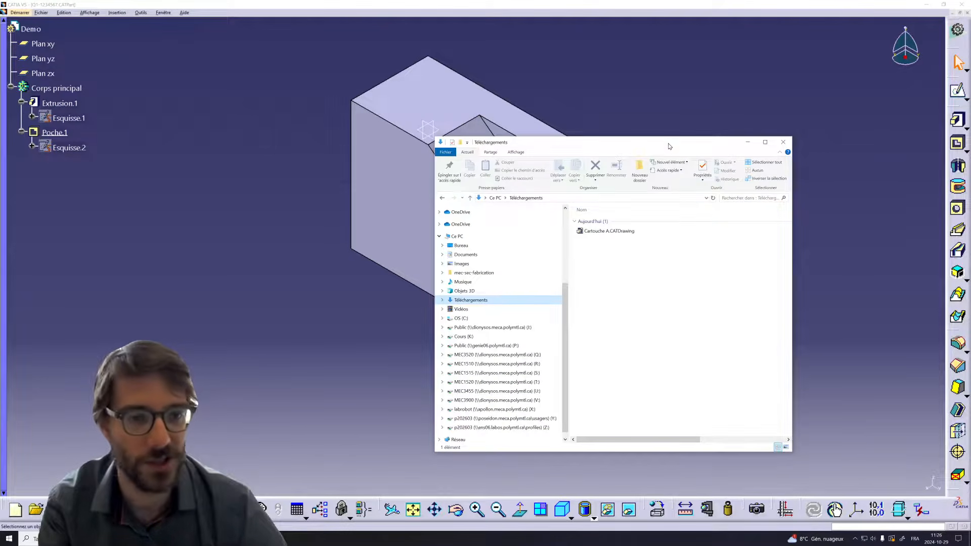
{"action": "double_click", "coordinate": [596, 232]}
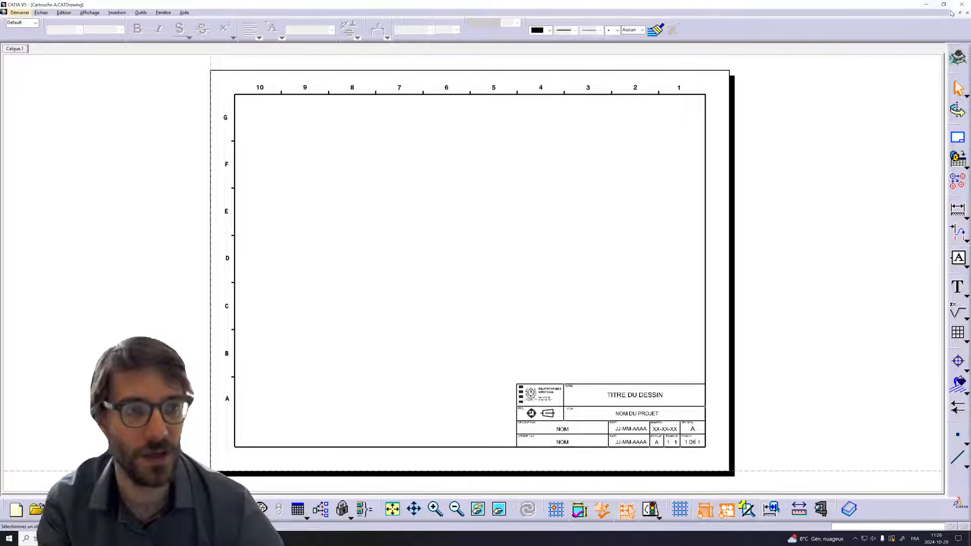
{"action": "left_click", "coordinate": [958, 209]}
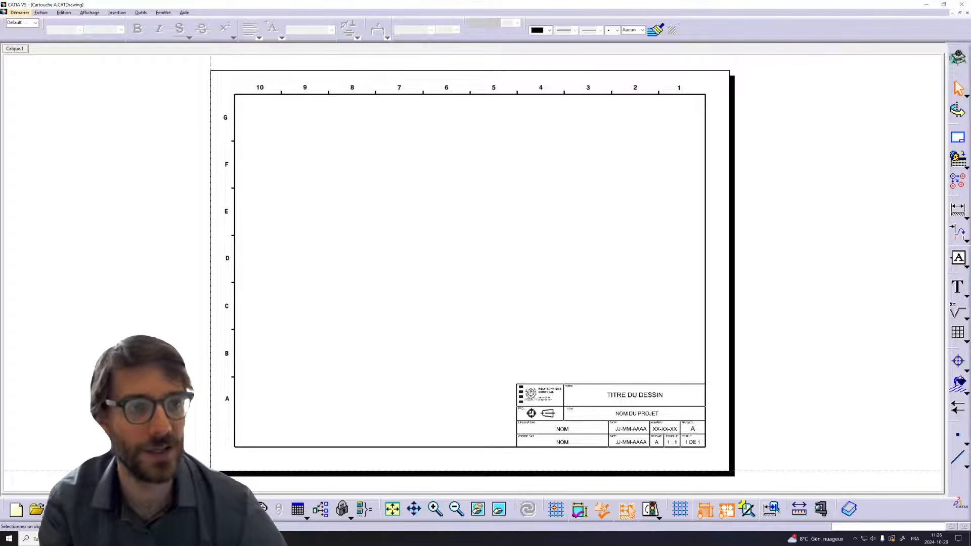
{"action": "left_click", "coordinate": [966, 13]}
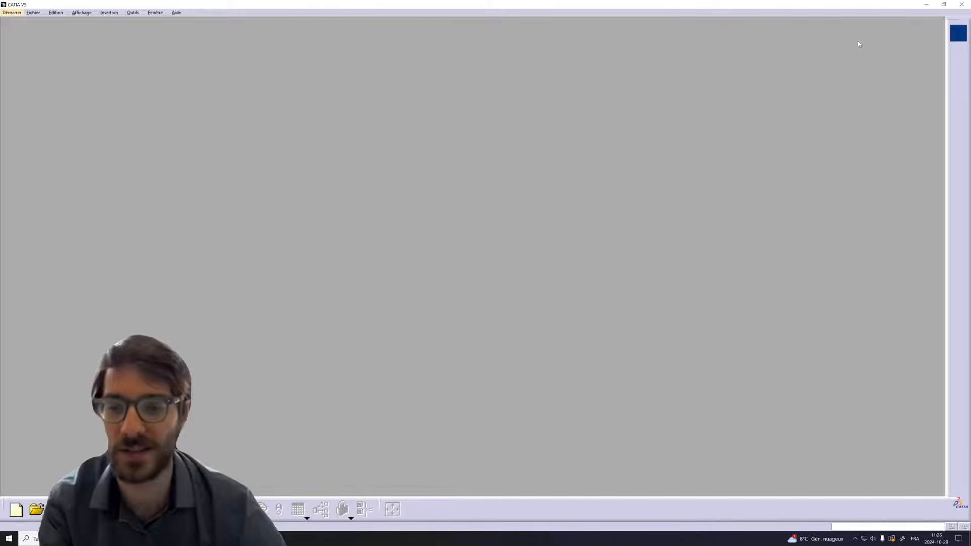
Create a new drawing in the Drafting workbench with a landscape A ANSI sheet.
{"action": "left_click", "coordinate": [12, 13]}
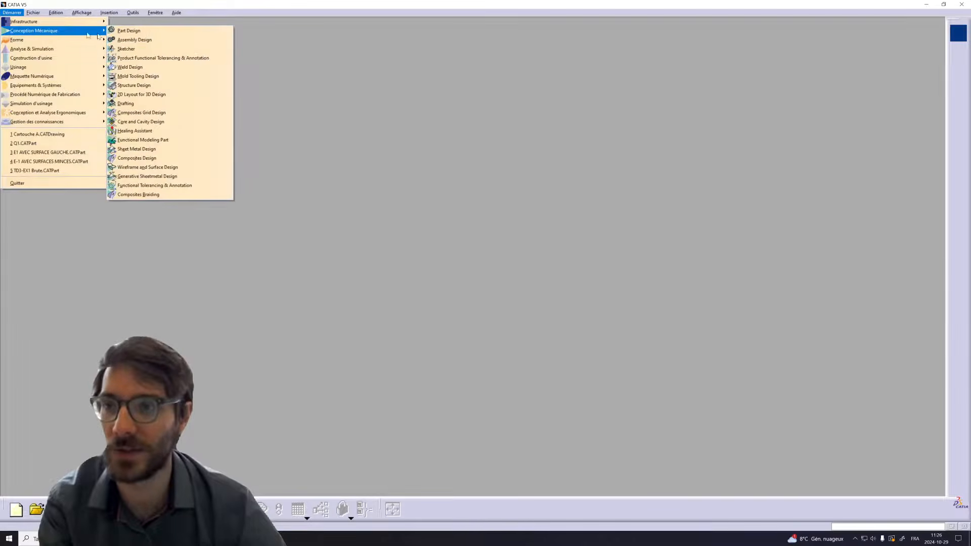
{"action": "left_click", "coordinate": [175, 103]}
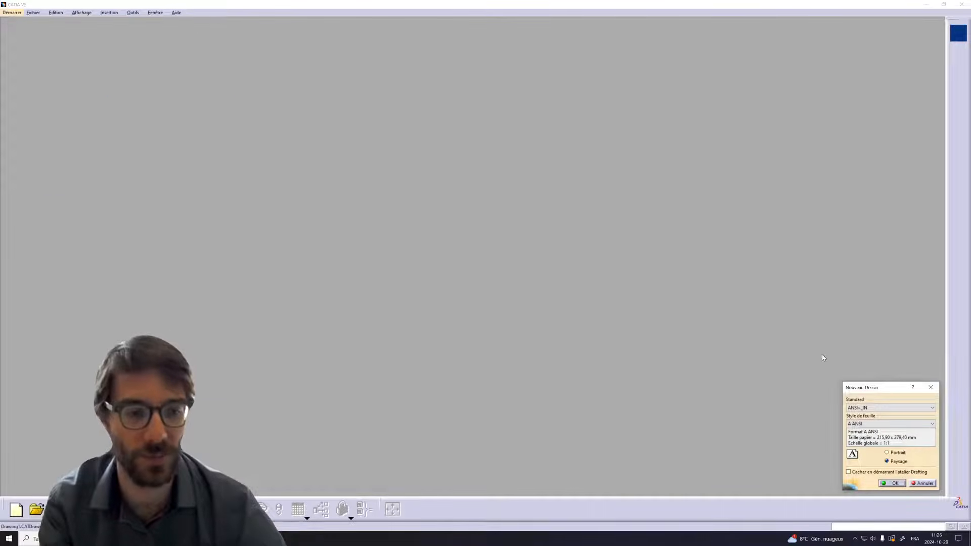
{"action": "left_click_drag", "start_coordinate": [873, 392], "coordinate": [661, 236]}
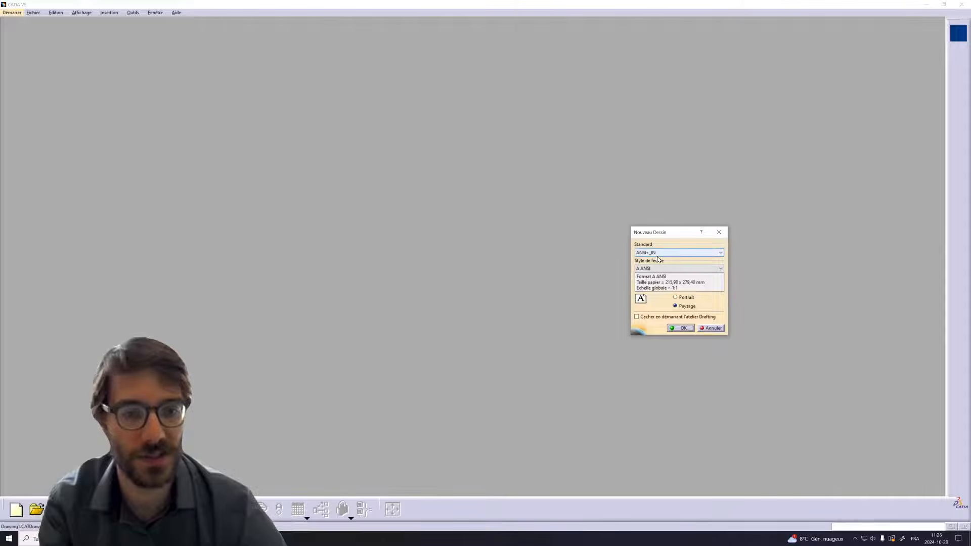
{"action": "left_click", "coordinate": [689, 329]}
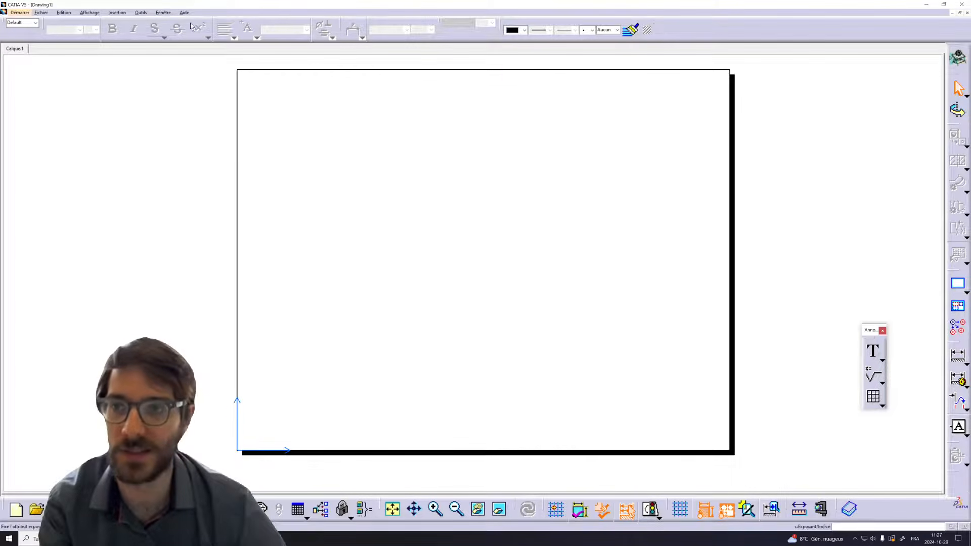
From File Explorer, open Q1-1234567.CATPart in CATIA alongside the new drawing.
{"action": "left_click", "coordinate": [163, 13]}
{"action": "mouse_move", "coordinate": [19, 12]}
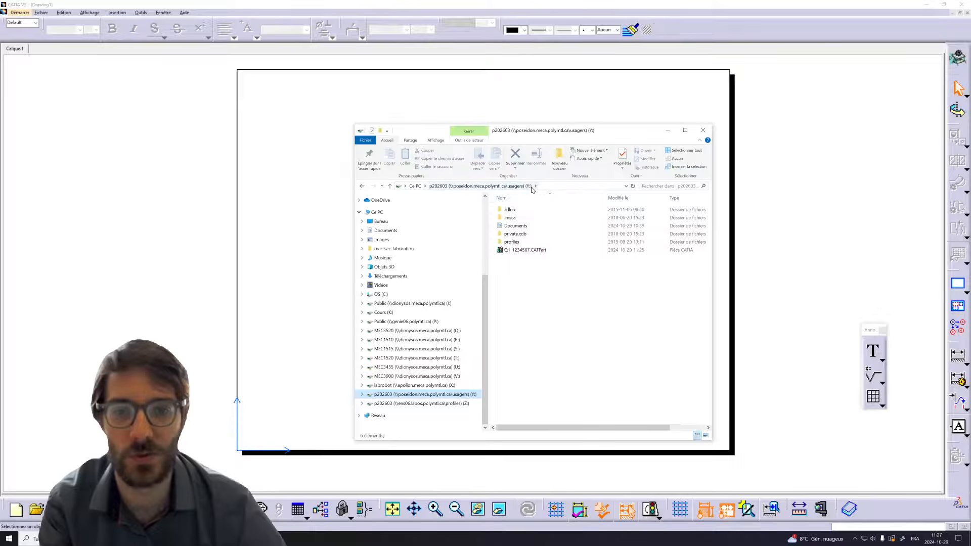
{"action": "double_click", "coordinate": [527, 251]}
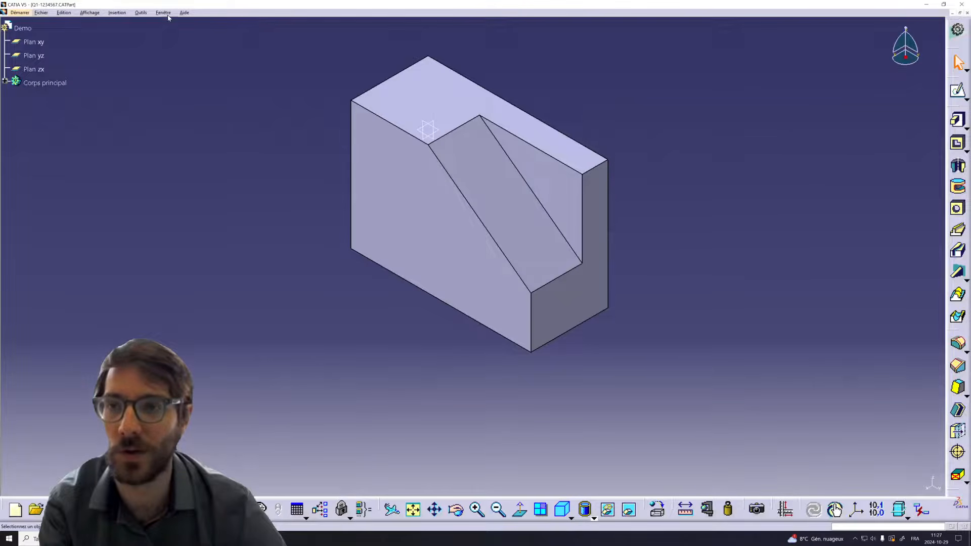
Switch between the open part and drawing windows, finishing on the drawing.
{"action": "left_click", "coordinate": [165, 13]}
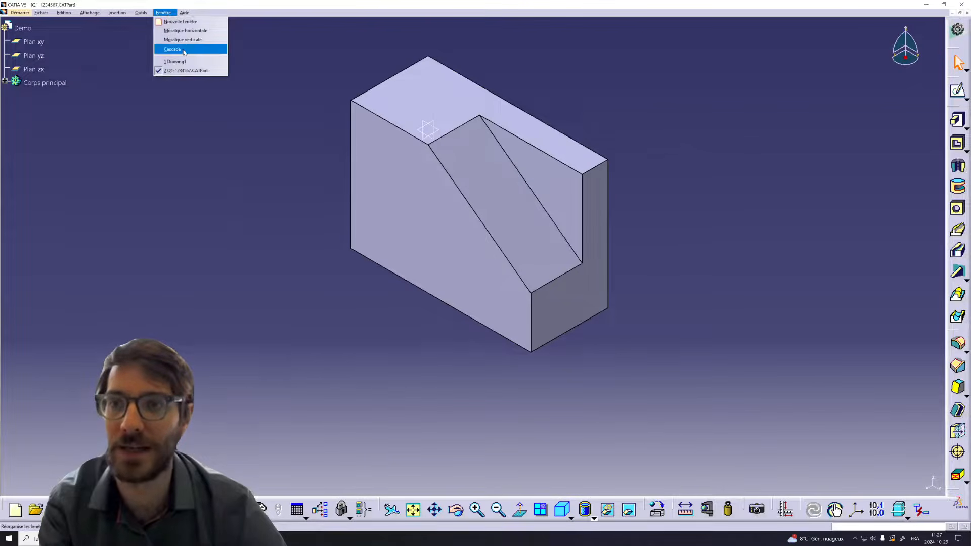
{"action": "left_click", "coordinate": [169, 65]}
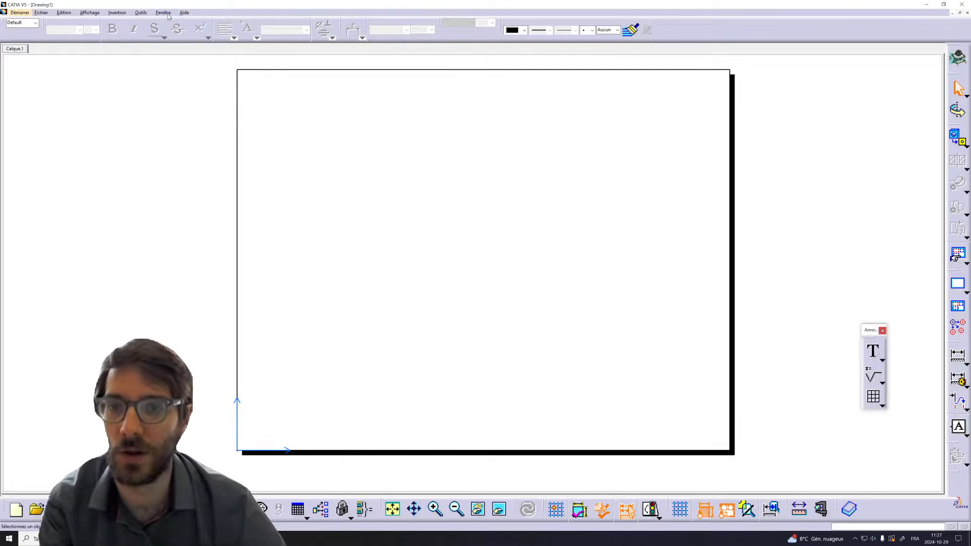
{"action": "left_click", "coordinate": [163, 13]}
{"action": "left_click", "coordinate": [187, 70]}
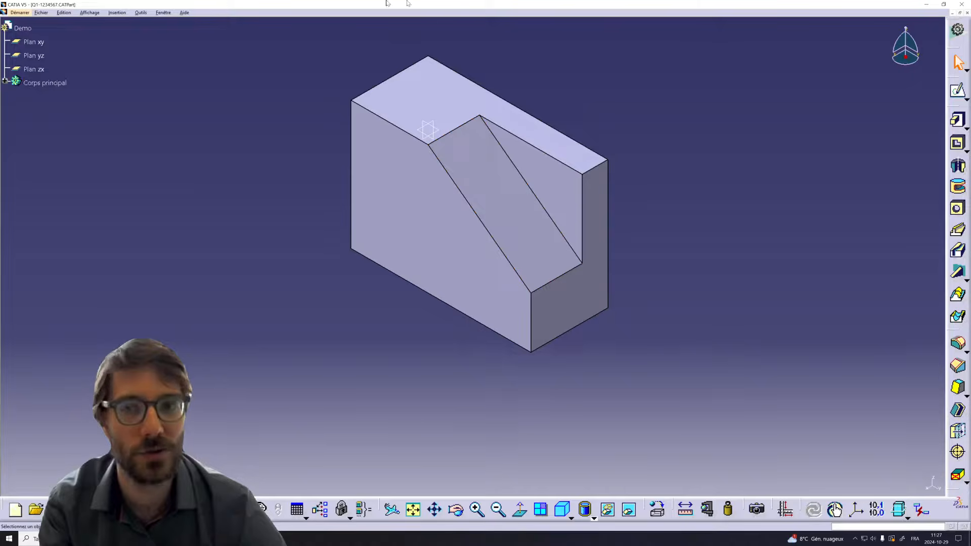
{"action": "left_click", "coordinate": [163, 13]}
{"action": "left_click", "coordinate": [169, 65]}
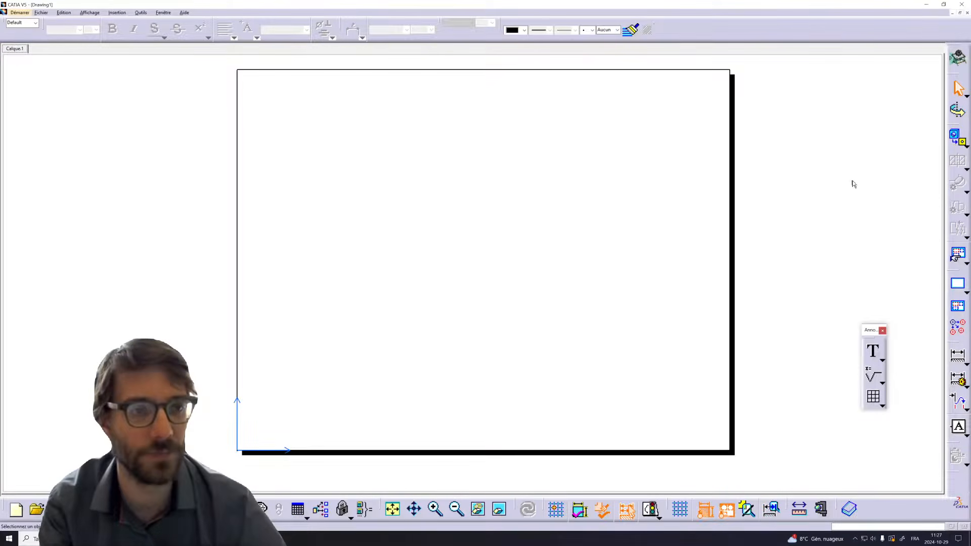
Save the drawing as Q1-1234567 in the user's Y: drive.
{"action": "left_click", "coordinate": [41, 13]}
{"action": "left_click", "coordinate": [70, 71]}
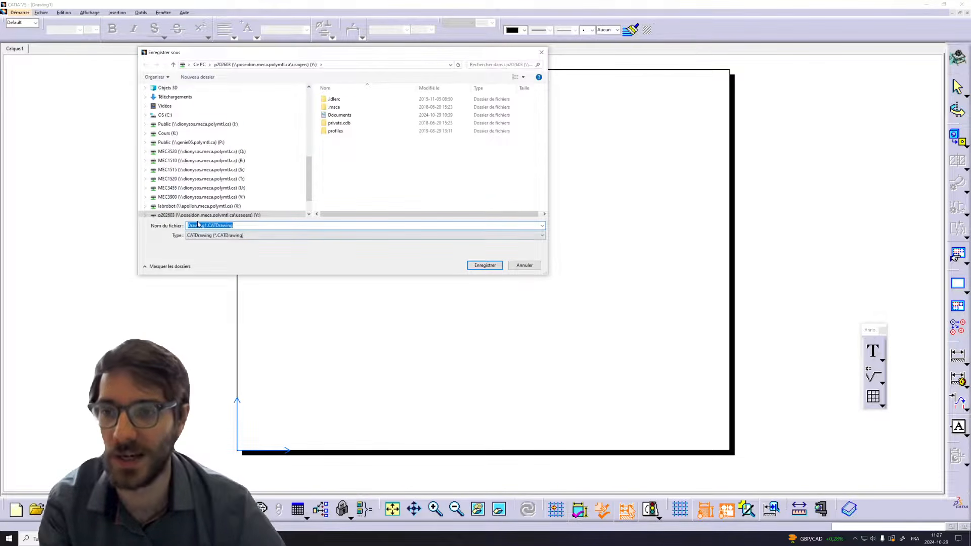
{"action": "type", "text": "Q1-1234567"}
{"action": "left_click", "coordinate": [485, 265]}
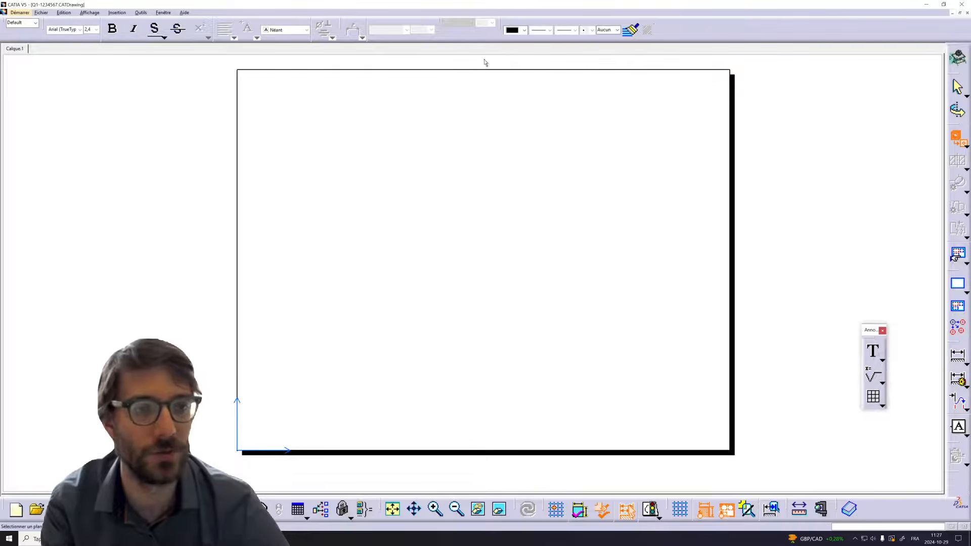
Create a front view of the part on the drawing sheet, projecting the side that shows the sloped cut.
{"action": "left_click", "coordinate": [163, 13]}
{"action": "left_click", "coordinate": [192, 71]}
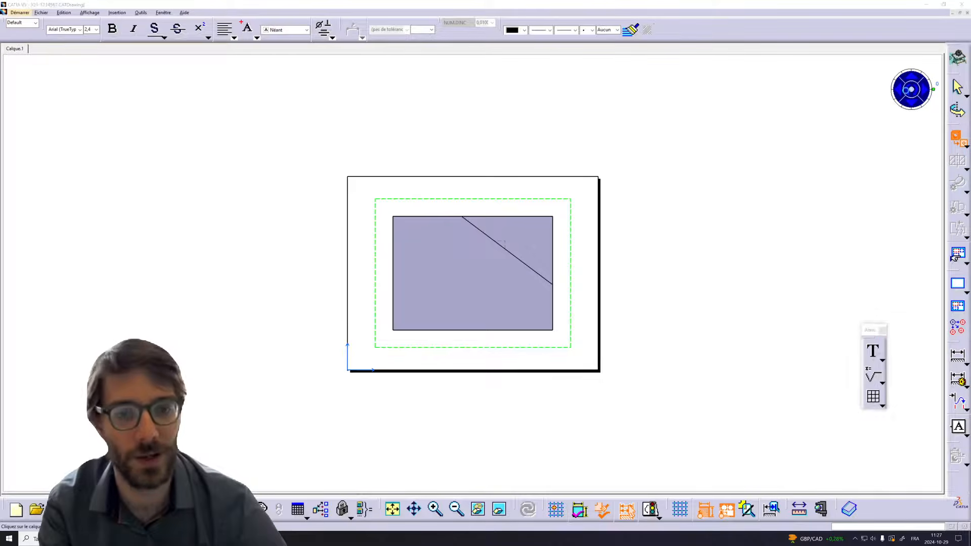
{"action": "left_click", "coordinate": [630, 344]}
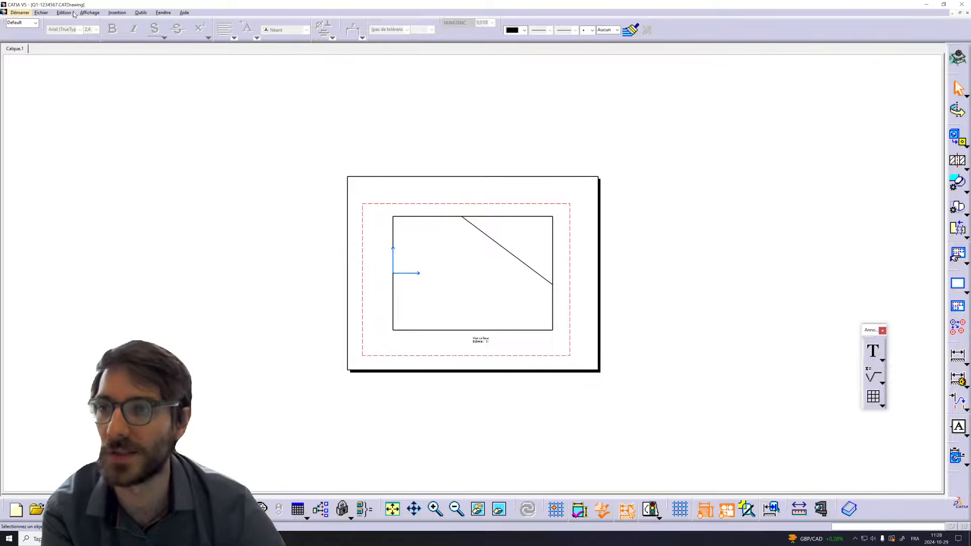
Through the page setup, insert the sheet background from Cartouche A.CATDrawing in the Téléchargements folder and apply it to the current sheet.
{"action": "left_click", "coordinate": [40, 13]}
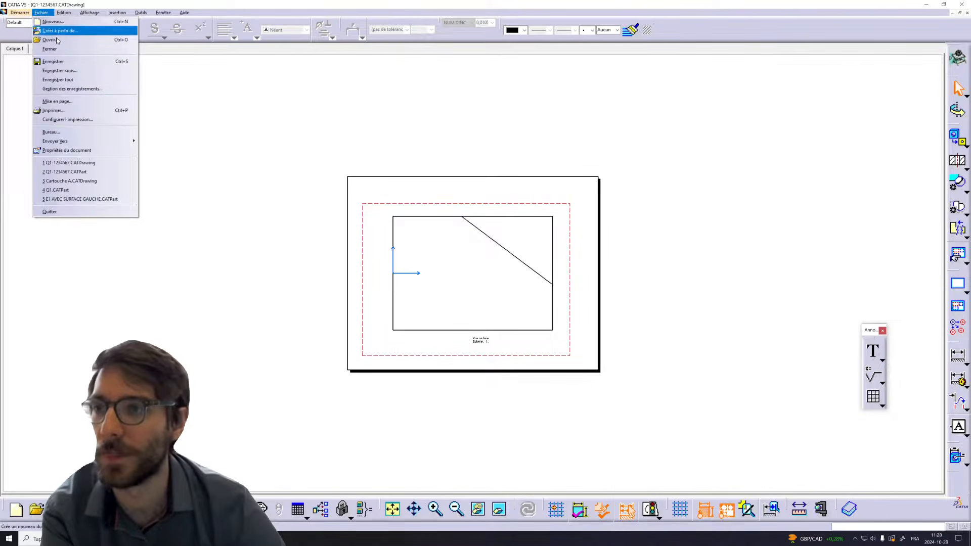
{"action": "left_click", "coordinate": [67, 103]}
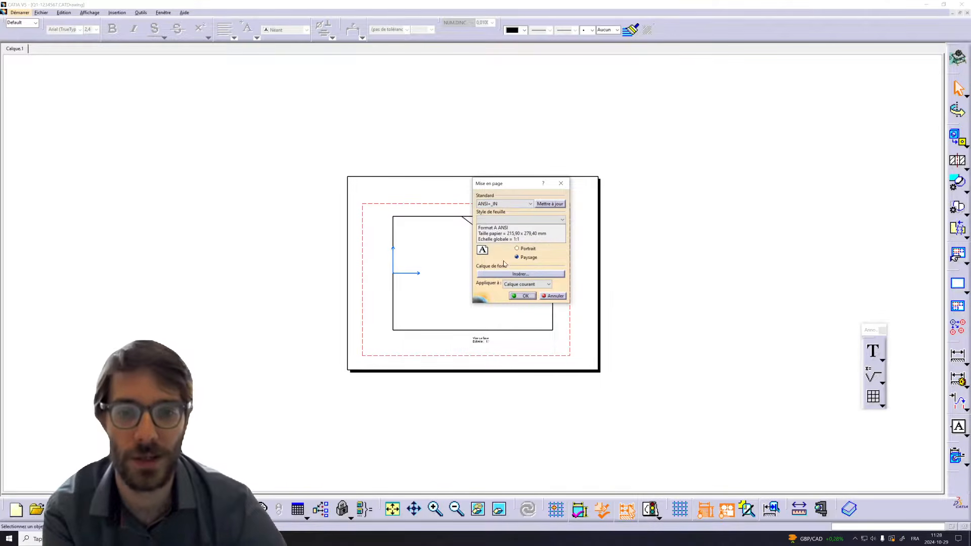
{"action": "left_click", "coordinate": [513, 275]}
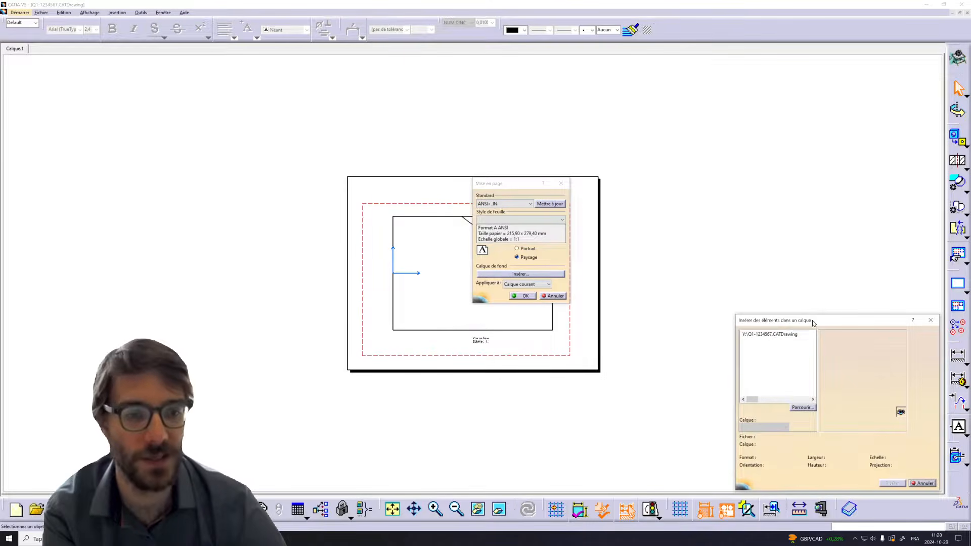
{"action": "left_click_drag", "start_coordinate": [813, 320], "coordinate": [738, 271]}
{"action": "left_click", "coordinate": [729, 352]}
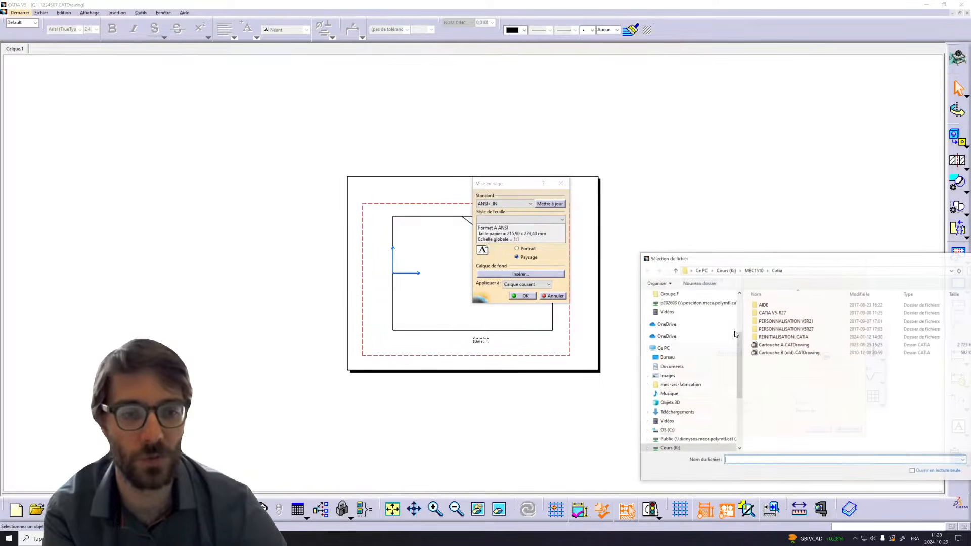
{"action": "scroll", "coordinate": [607, 324], "scroll_direction": "up", "scroll_amount": 3}
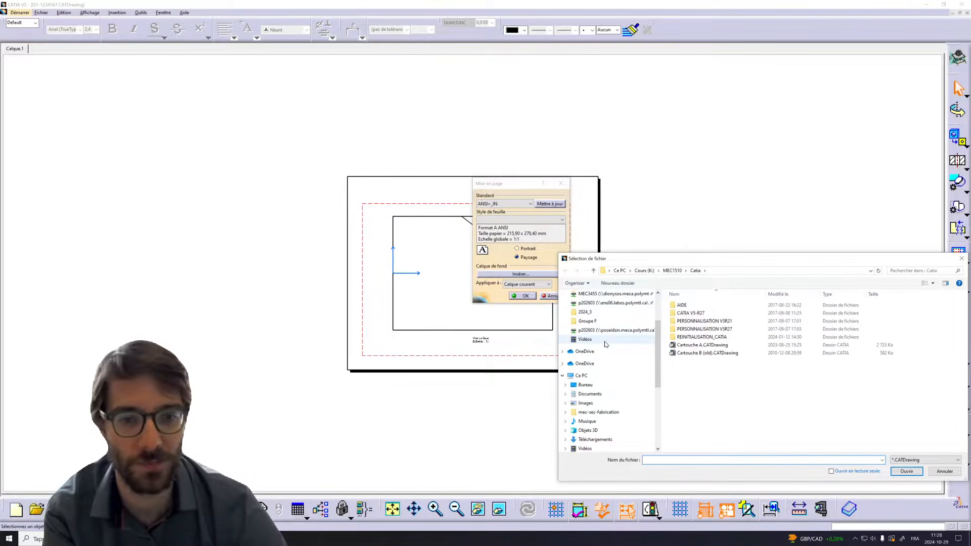
{"action": "scroll", "coordinate": [607, 349], "scroll_direction": "up", "scroll_amount": 1}
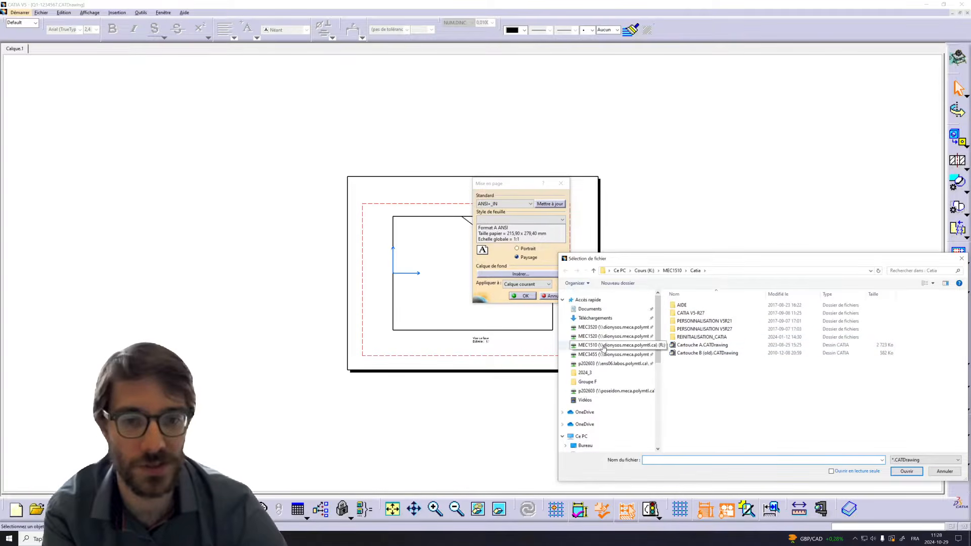
{"action": "left_click", "coordinate": [602, 319]}
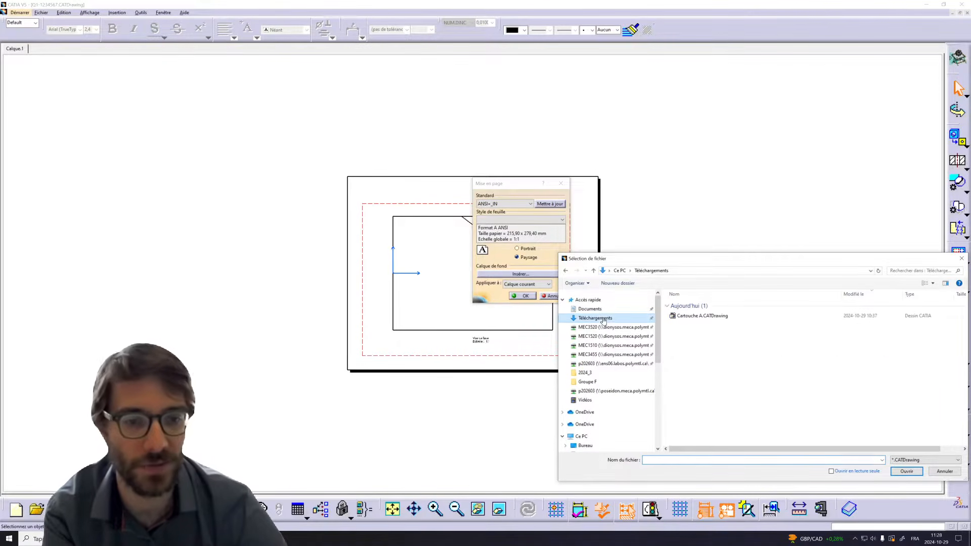
{"action": "double_click", "coordinate": [723, 317]}
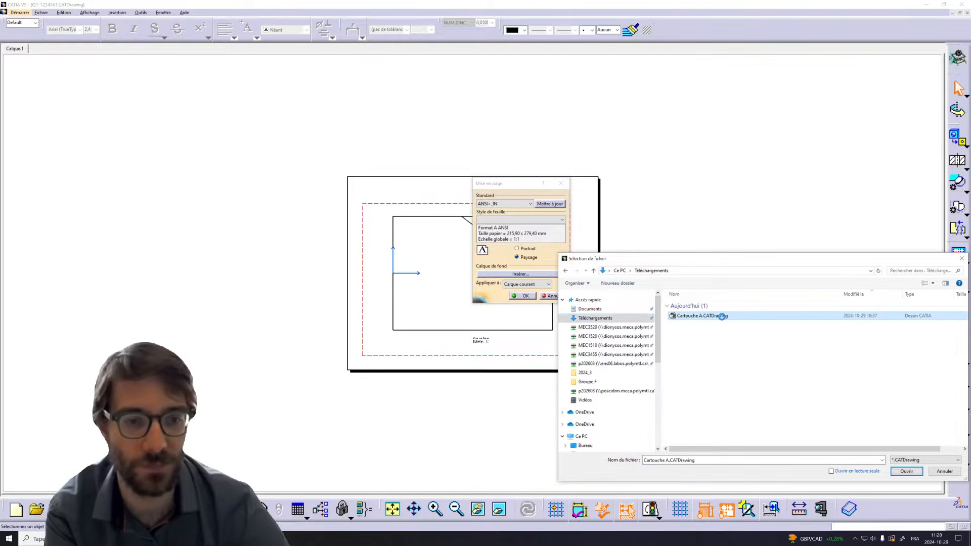
{"action": "left_click", "coordinate": [810, 430]}
{"action": "left_click", "coordinate": [524, 296]}
Move the front view up and to the left on the sheet, clear of the title block.
{"action": "mouse_move", "coordinate": [506, 271]}
{"action": "middle_mouse_down"}
{"action": "mouse_move", "coordinate": [595, 247]}
{"action": "mouse_move", "coordinate": [593, 202]}
{"action": "mouse_move", "coordinate": [414, 268]}
{"action": "middle_mouse_up"}
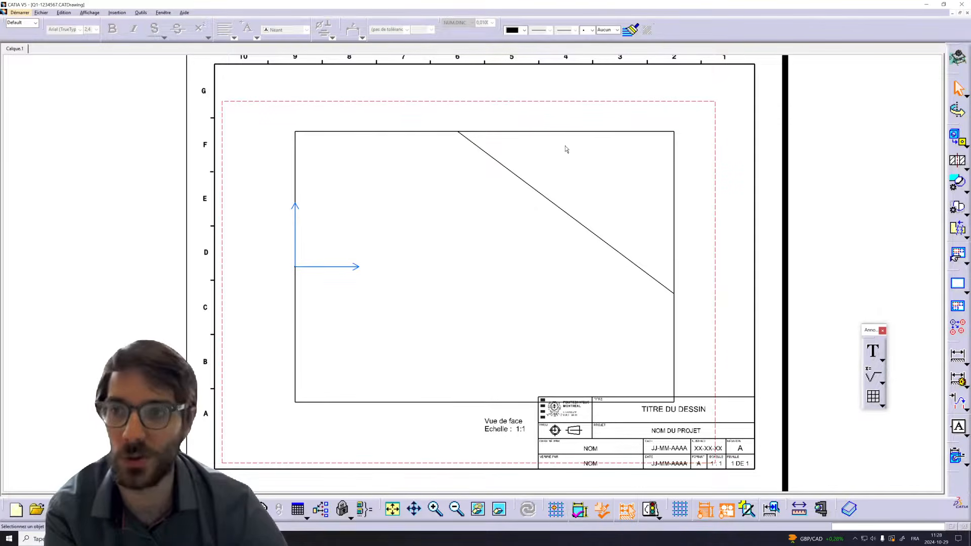
{"action": "left_click_drag", "start_coordinate": [548, 101], "coordinate": [487, 83]}
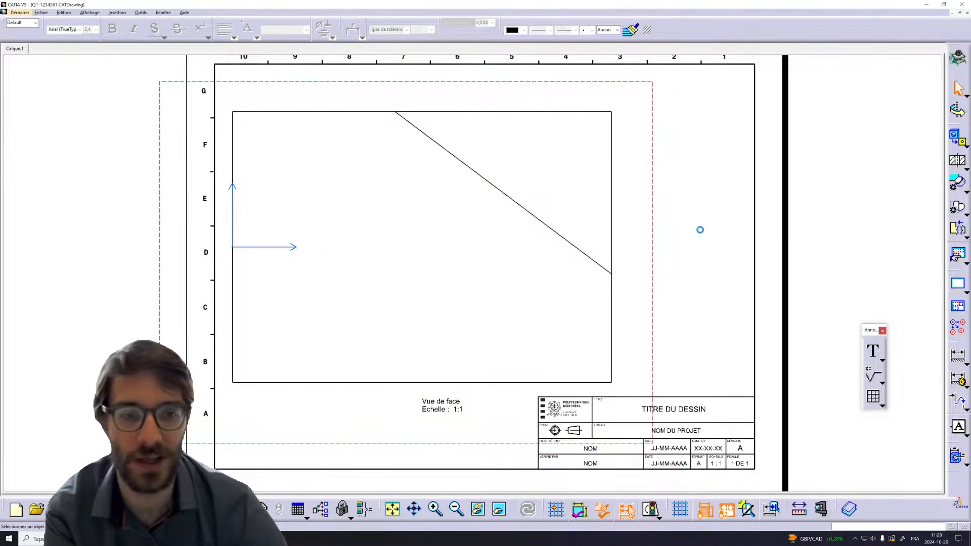
{"action": "middle_click_drag", "start_coordinate": [704, 306], "coordinate": [711, 342], "text": "ctrl"}
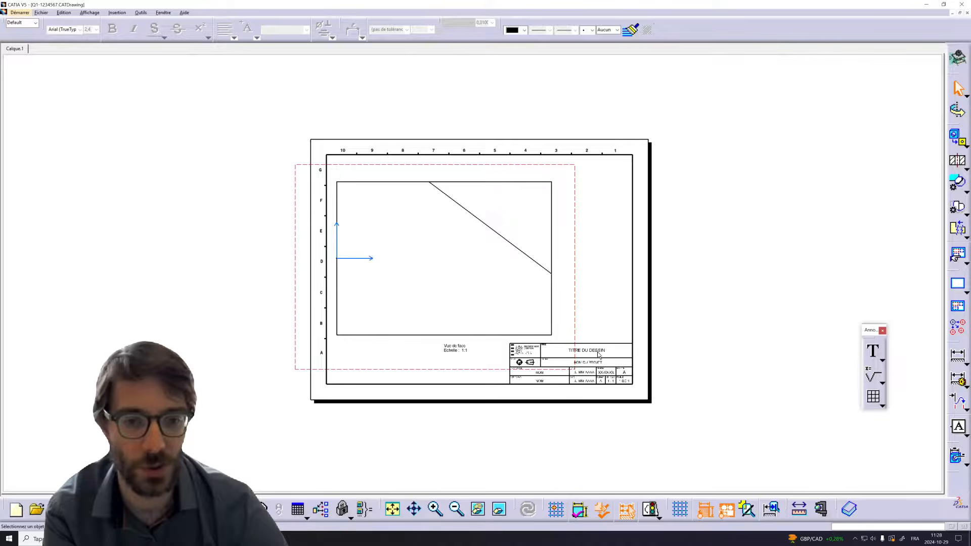
In the sheet background, change the title block's drawing title to DEMO and return to the working views.
{"action": "left_click", "coordinate": [63, 13]}
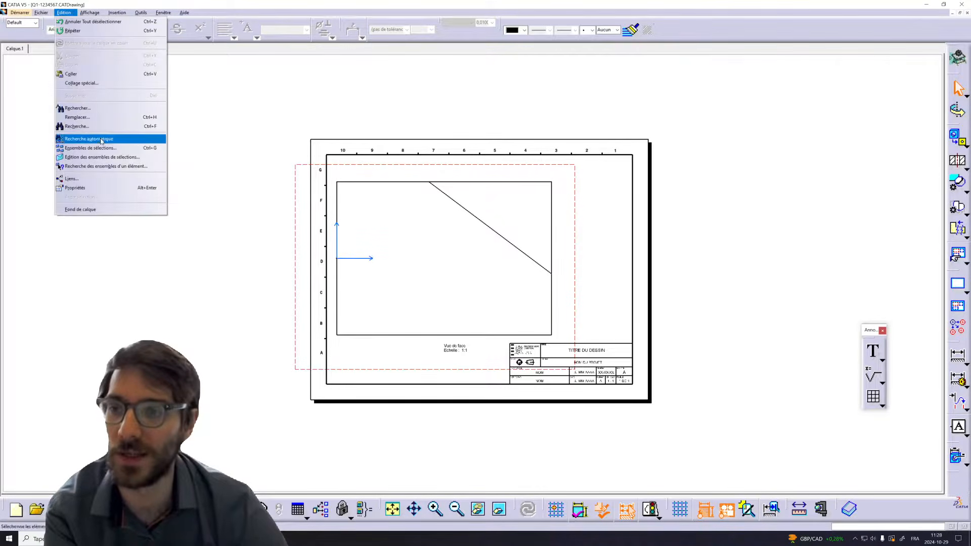
{"action": "left_click", "coordinate": [89, 208]}
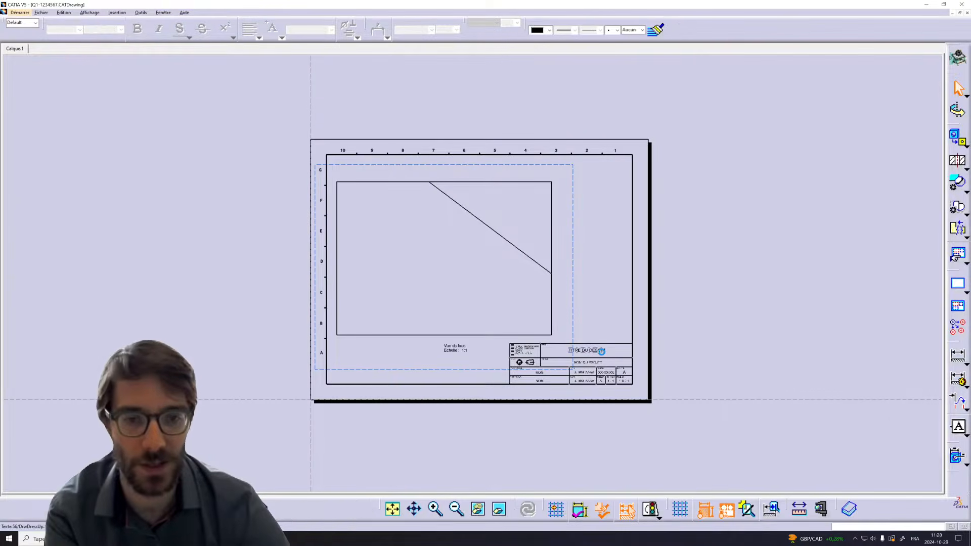
{"action": "double_click", "coordinate": [604, 344]}
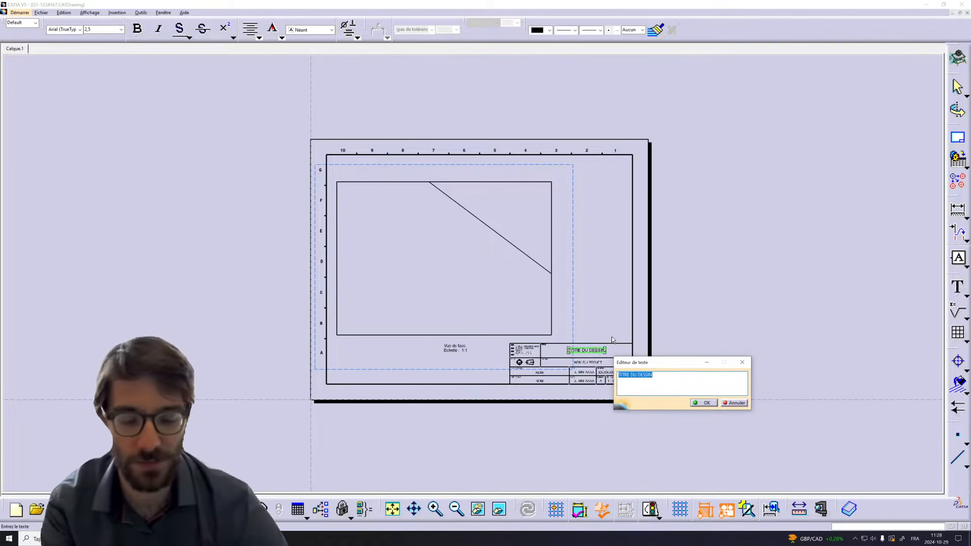
{"action": "type", "text": "DEMO"}
{"action": "left_click", "coordinate": [607, 342]}
{"action": "left_click", "coordinate": [679, 291]}
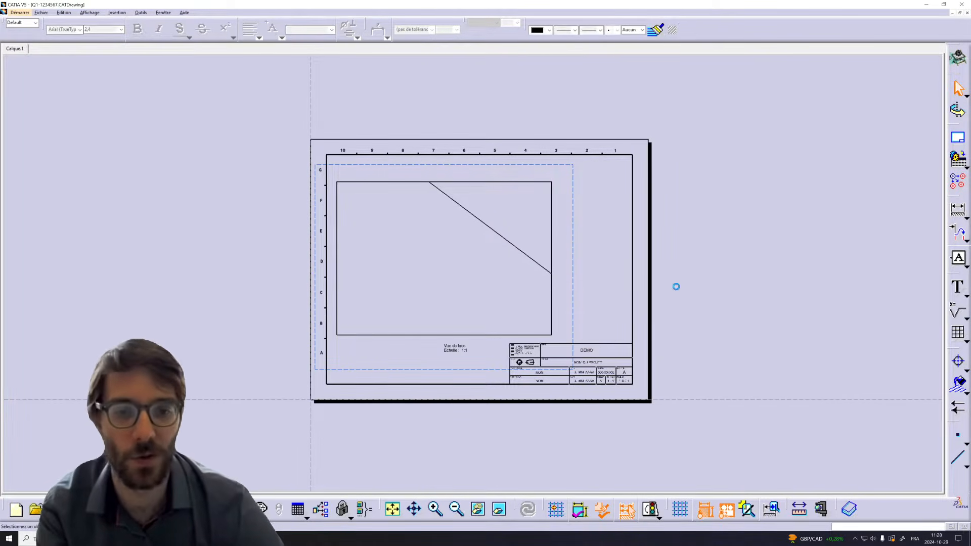
{"action": "left_click", "coordinate": [64, 13]}
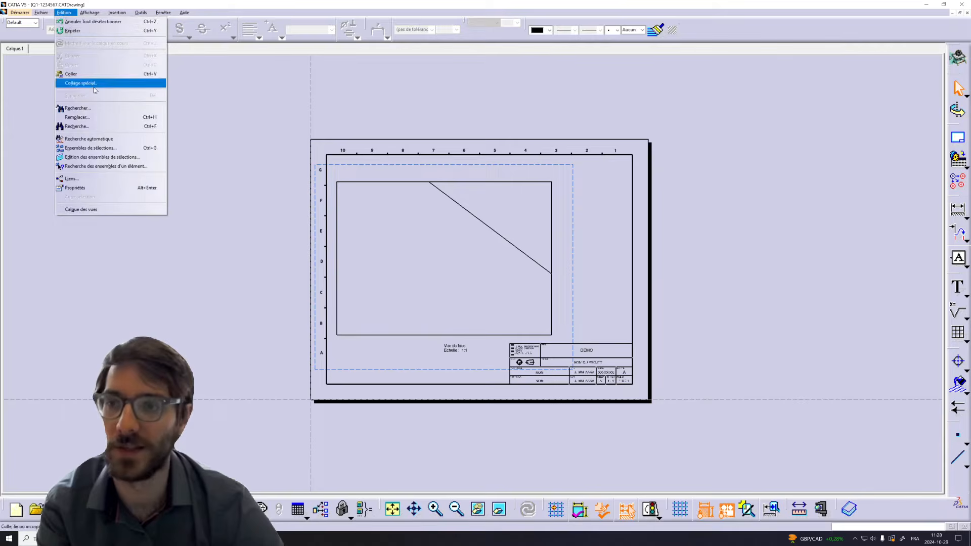
{"action": "left_click", "coordinate": [103, 210]}
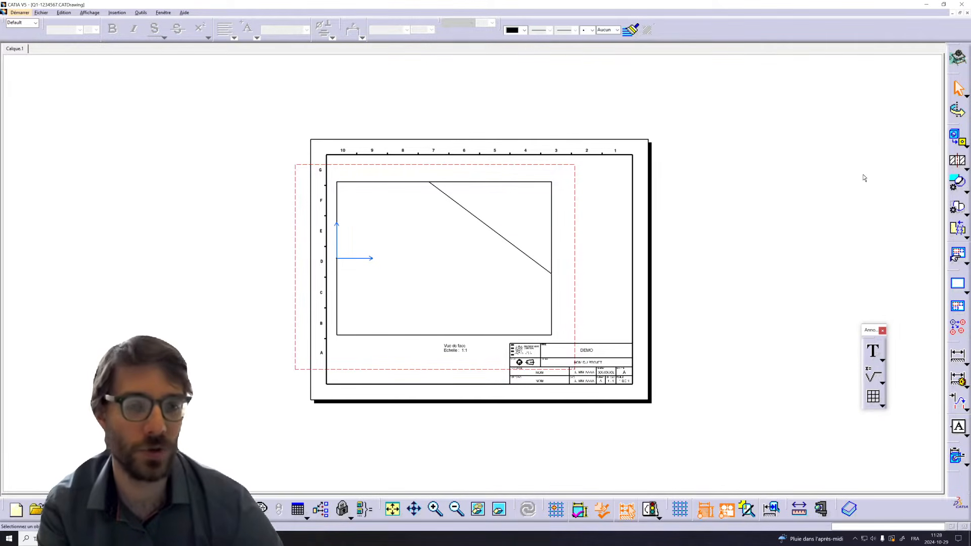
Switch to the sheet background and back to the working views.
{"action": "left_click", "coordinate": [64, 13]}
{"action": "left_click", "coordinate": [109, 209]}
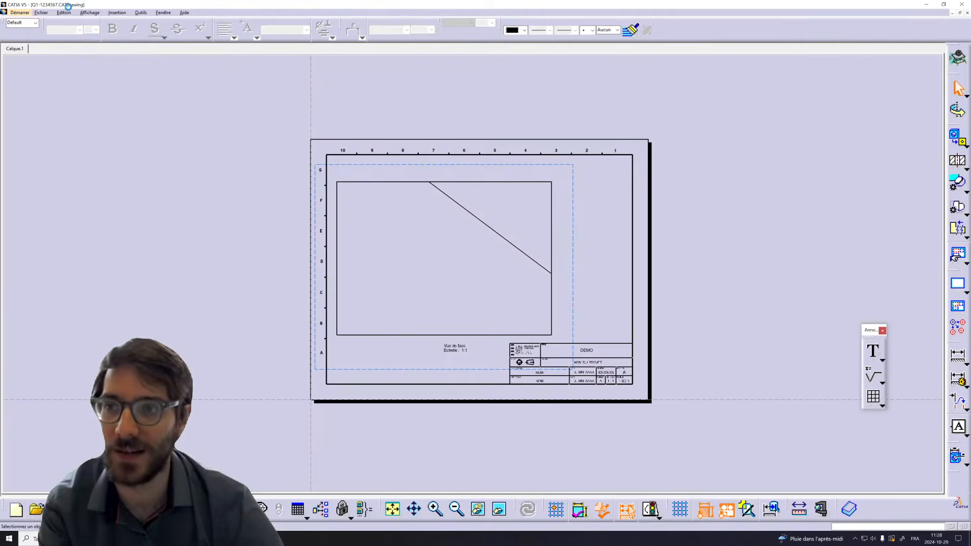
{"action": "left_click", "coordinate": [64, 13]}
{"action": "left_click", "coordinate": [92, 209]}
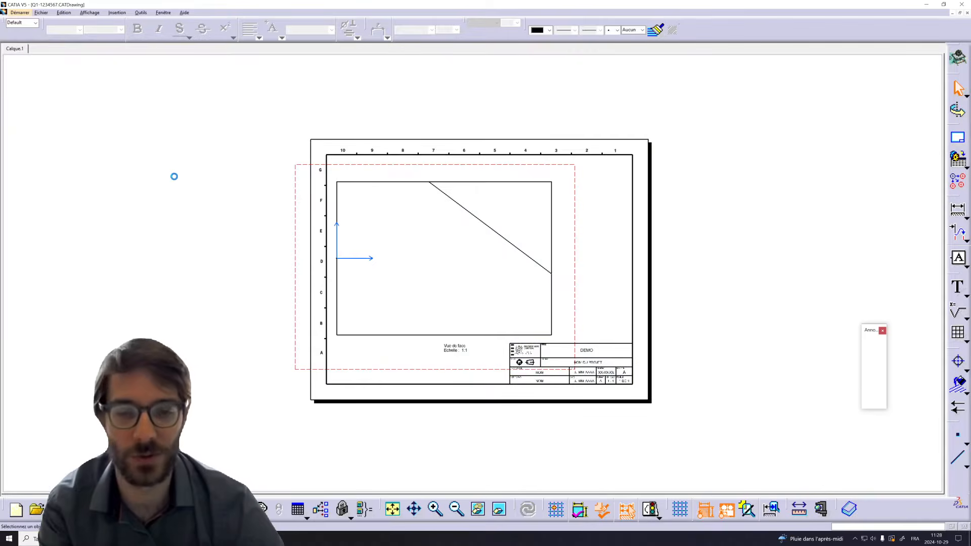